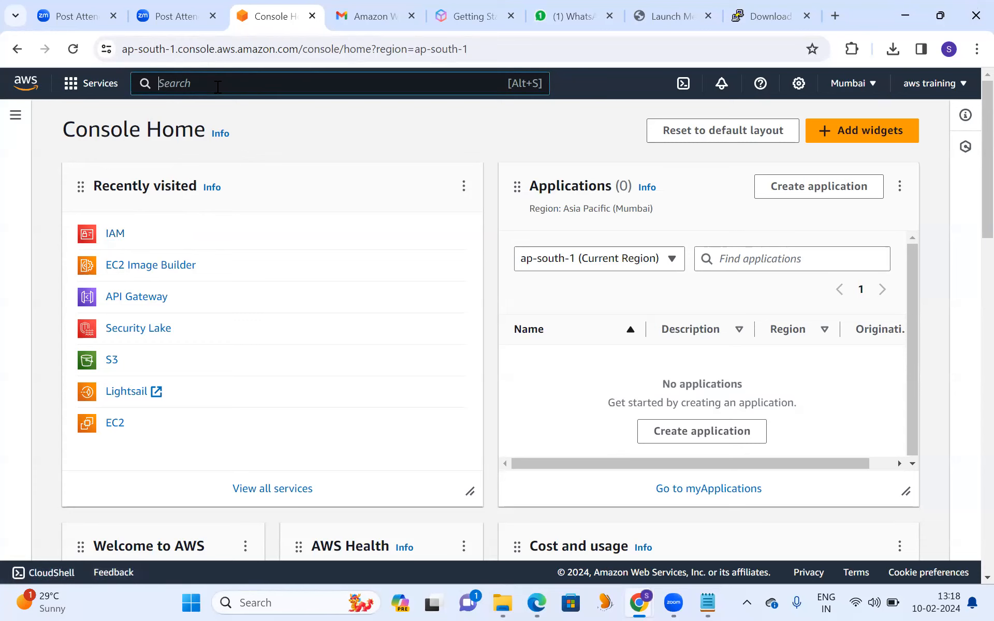
- Search the console for IAM and open the IAM dashboard showing 0 users and 2 roles
{"action": "left_click", "coordinate": [227, 91]}
{"action": "type", "text": "IAM"}
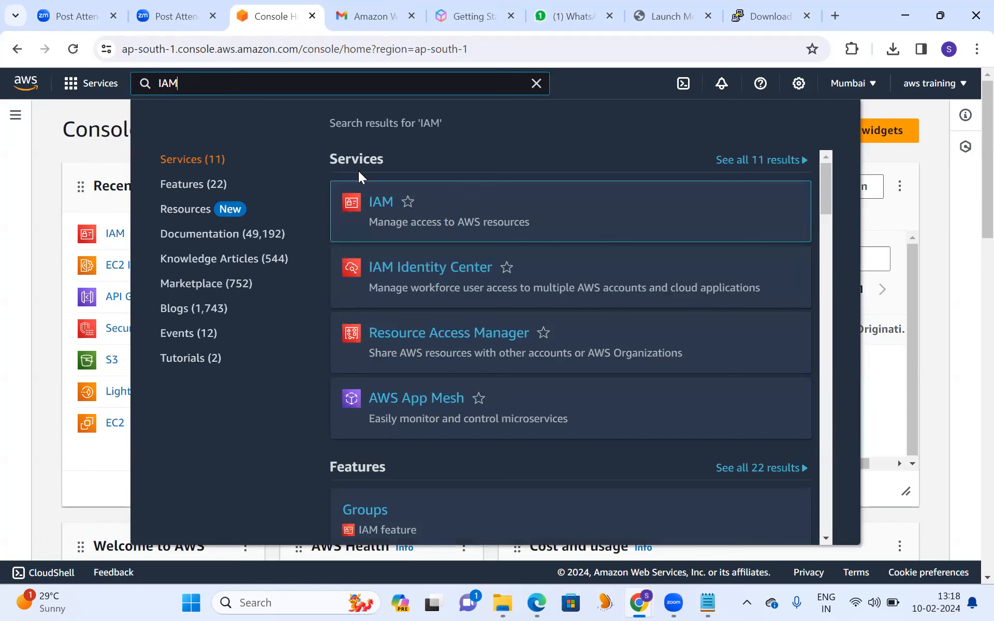
{"action": "left_click", "coordinate": [382, 202]}
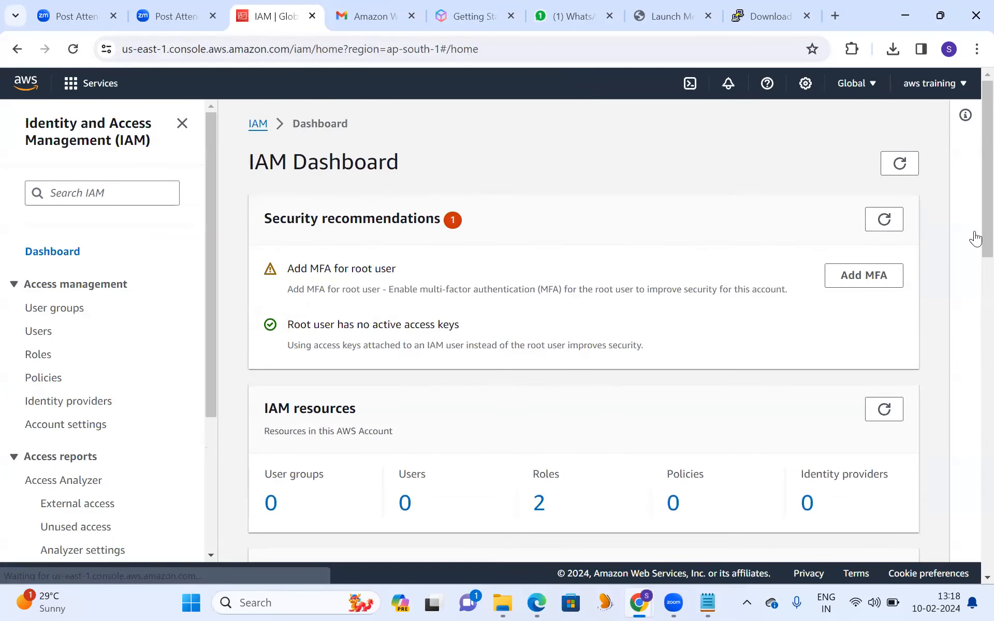
{"action": "scroll", "coordinate": [973, 258], "scroll_direction": "down", "scroll_amount": 3}
{"action": "scroll", "coordinate": [973, 270], "scroll_direction": "up", "scroll_amount": 2}
{"action": "scroll", "coordinate": [972, 259], "scroll_direction": "up", "scroll_amount": 1}
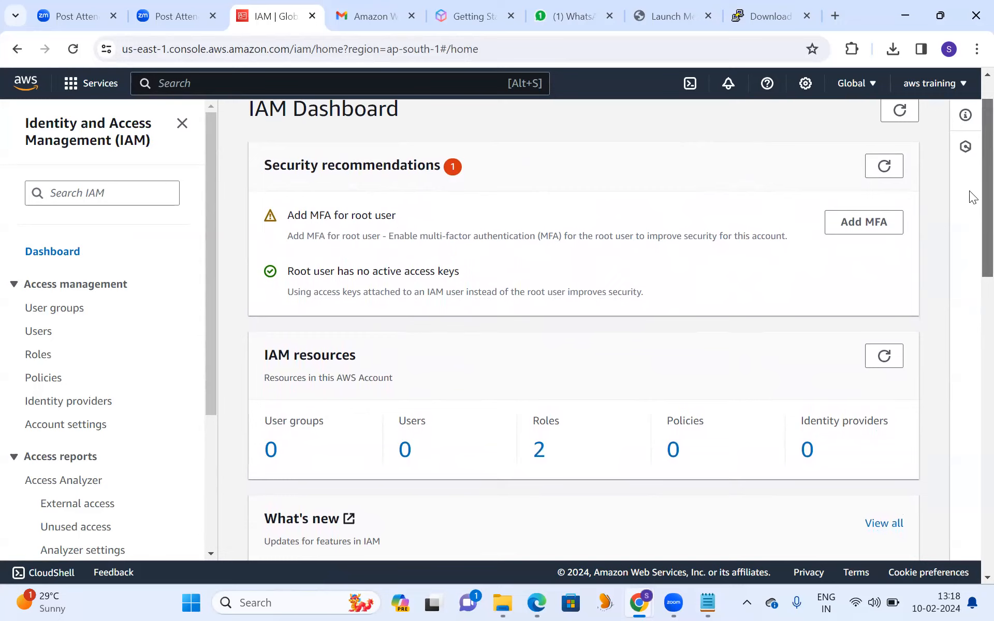
{"action": "scroll", "coordinate": [971, 218], "scroll_direction": "down", "scroll_amount": 2}
{"action": "left_click_drag", "start_coordinate": [970, 231], "coordinate": [969, 227]}
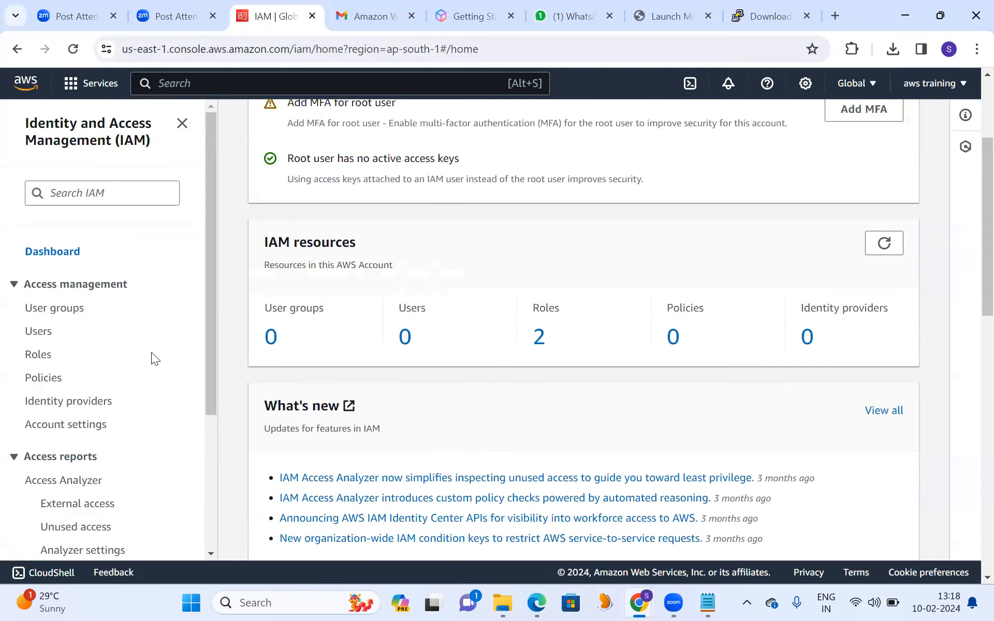
- Start a new user group named 'admin' from the User groups page
{"action": "left_click", "coordinate": [66, 311]}
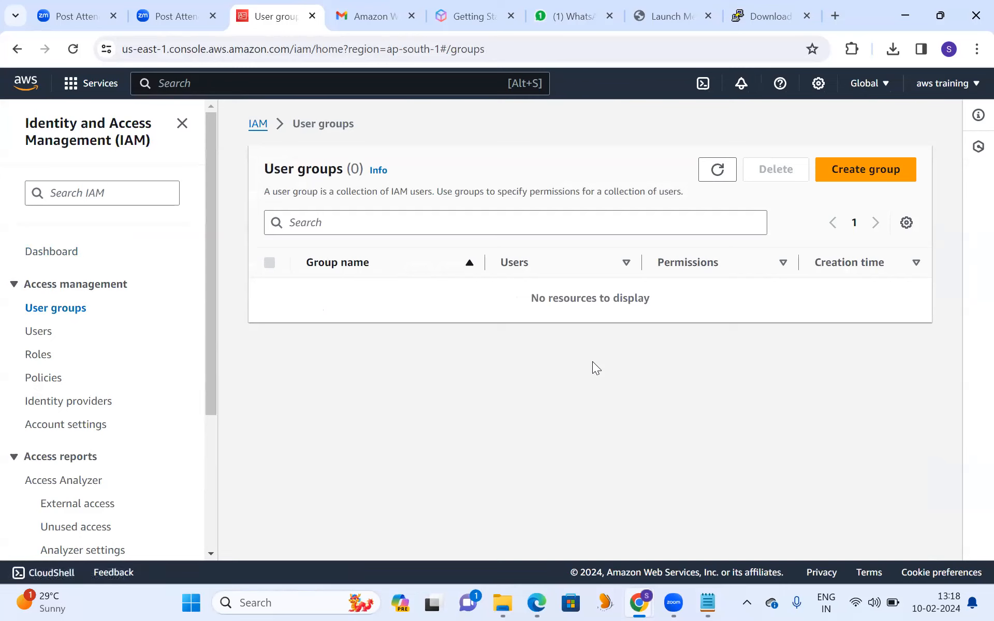
{"action": "left_click", "coordinate": [878, 168]}
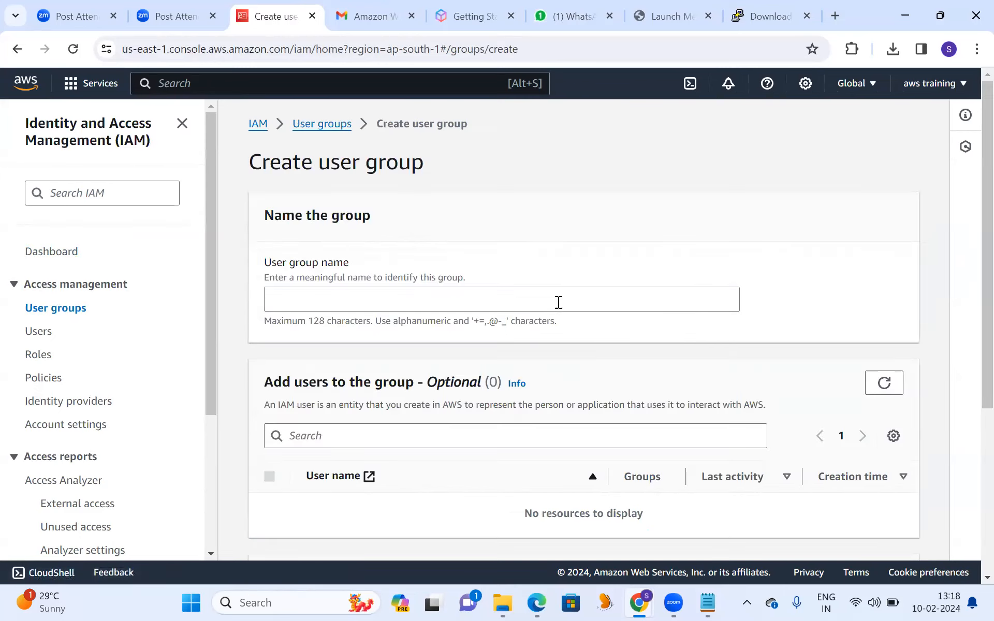
{"action": "left_click", "coordinate": [558, 303]}
{"action": "type", "text": "admin"}
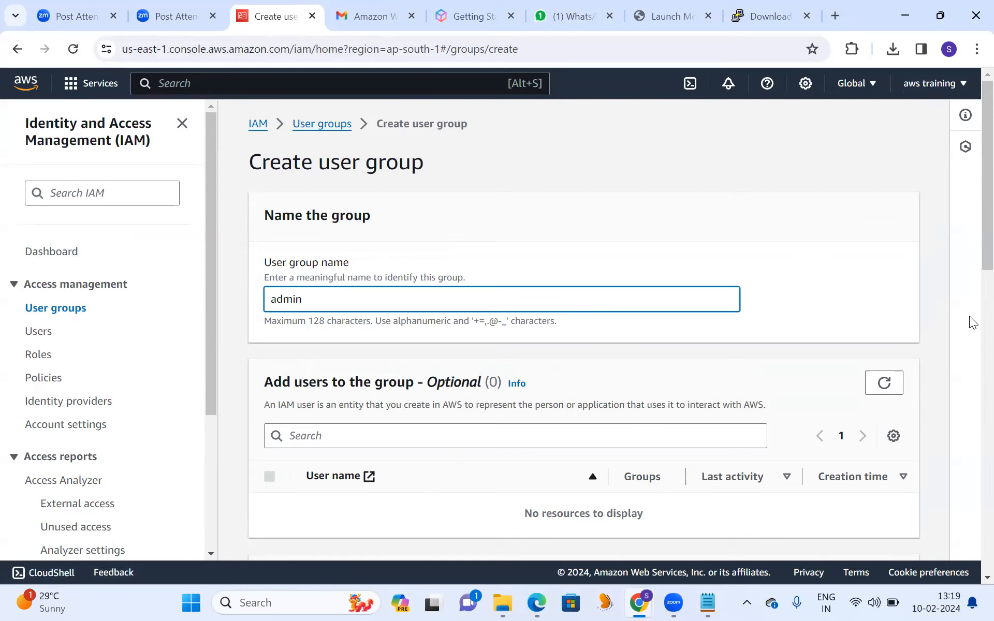
- Widen the Policy name column in the permissions list to show full policy names
{"action": "scroll", "coordinate": [970, 269], "scroll_direction": "down", "scroll_amount": 4}
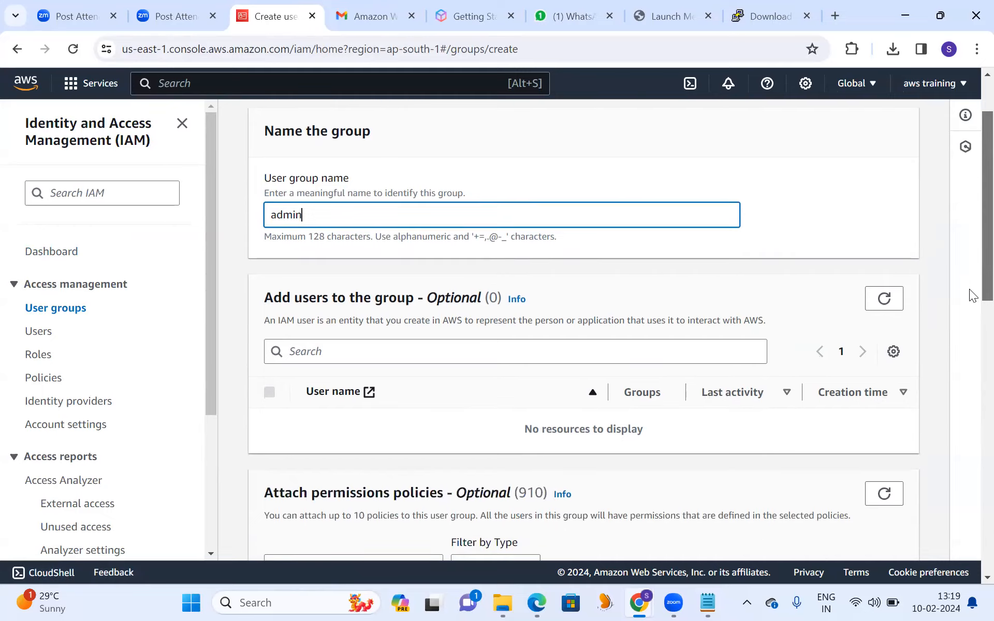
{"action": "scroll", "coordinate": [972, 326], "scroll_direction": "down", "scroll_amount": 3}
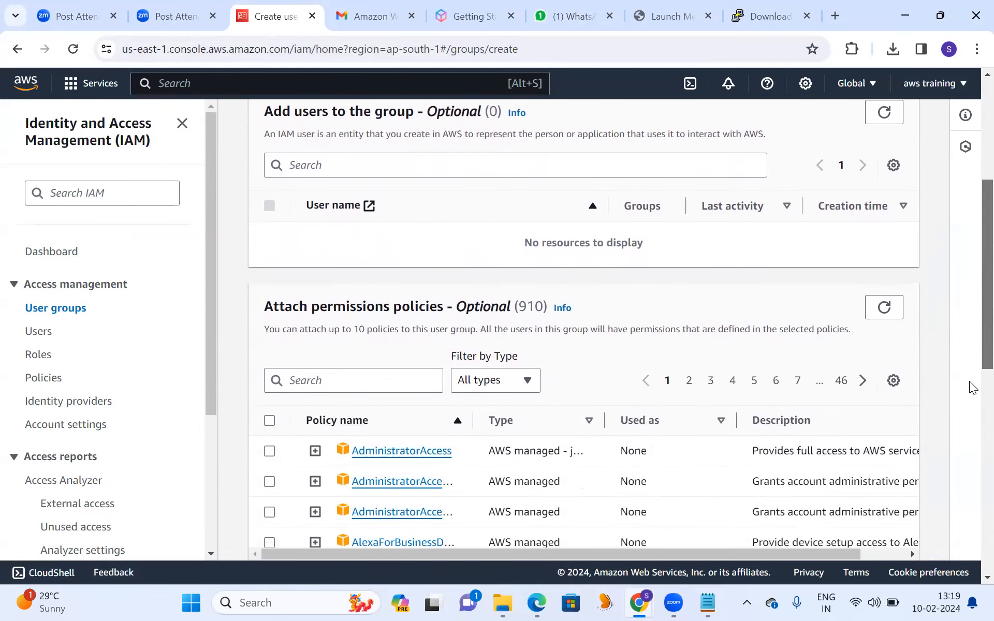
{"action": "scroll", "coordinate": [969, 350], "scroll_direction": "up", "scroll_amount": 2}
{"action": "scroll", "coordinate": [970, 372], "scroll_direction": "down", "scroll_amount": 1}
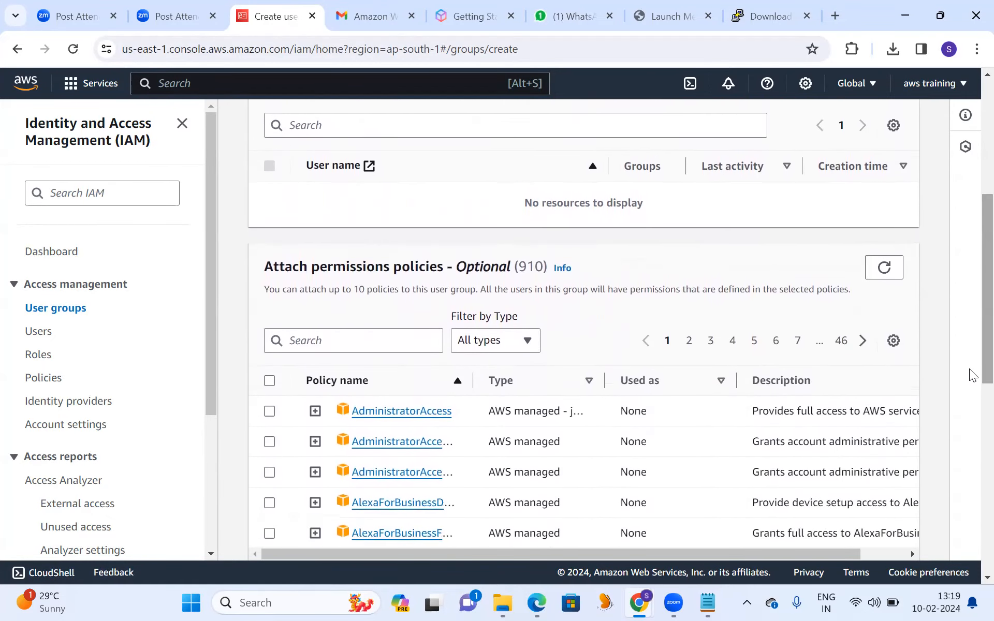
{"action": "left_click_drag", "start_coordinate": [472, 380], "coordinate": [513, 373]}
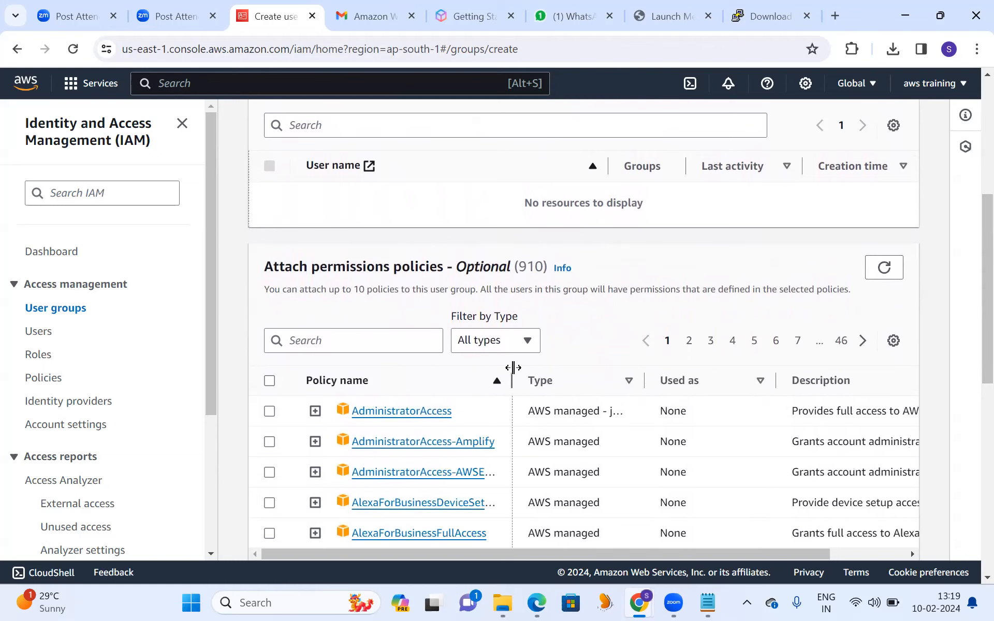
{"action": "scroll", "coordinate": [970, 300], "scroll_direction": "down", "scroll_amount": 2}
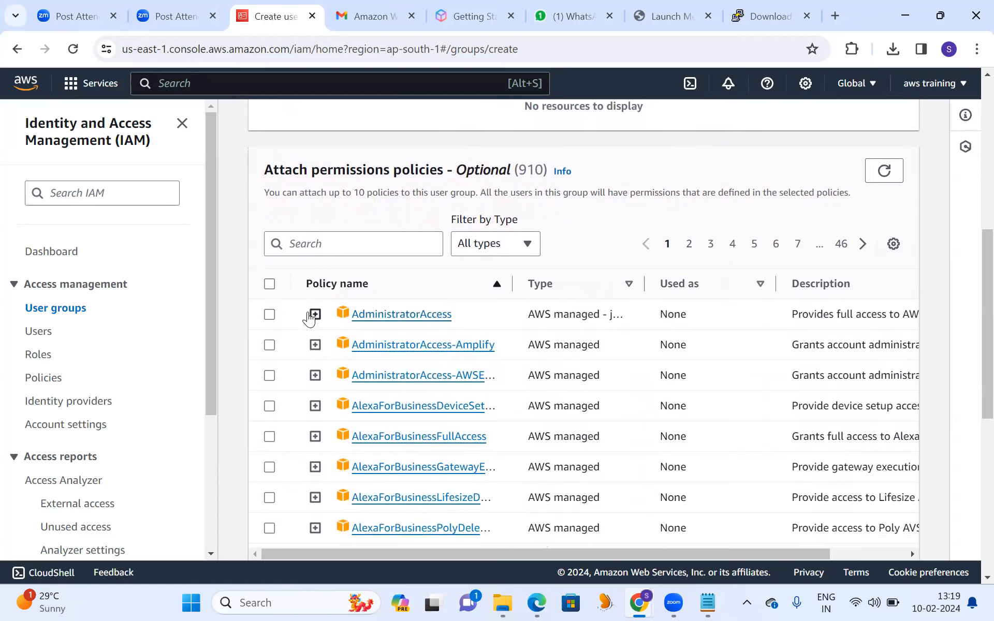
- Attach AdministratorAccess to the admin group, preview its JSON, and create the group
{"action": "left_click", "coordinate": [269, 315]}
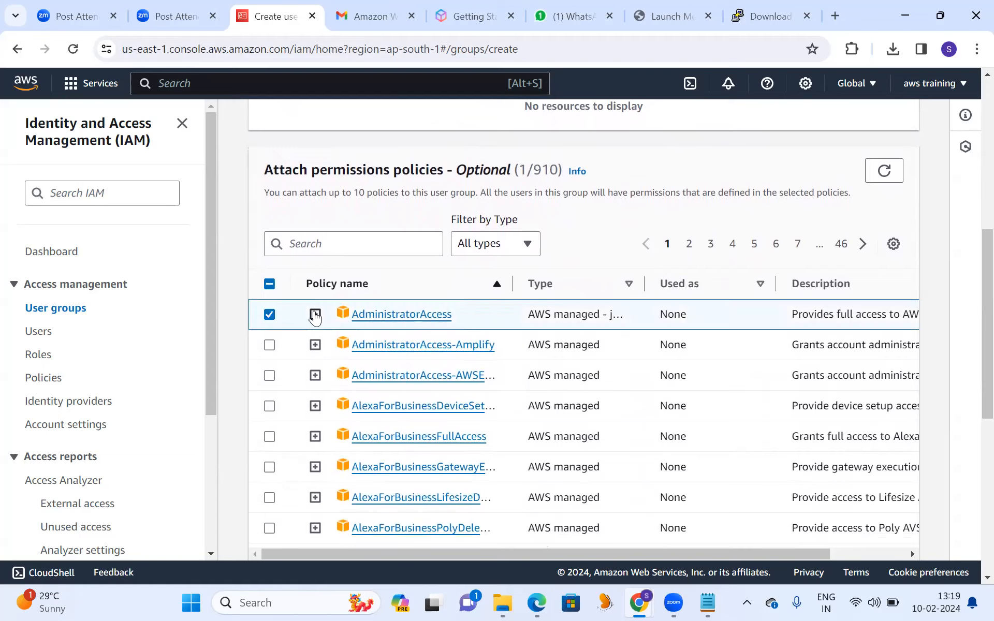
{"action": "left_click", "coordinate": [315, 314]}
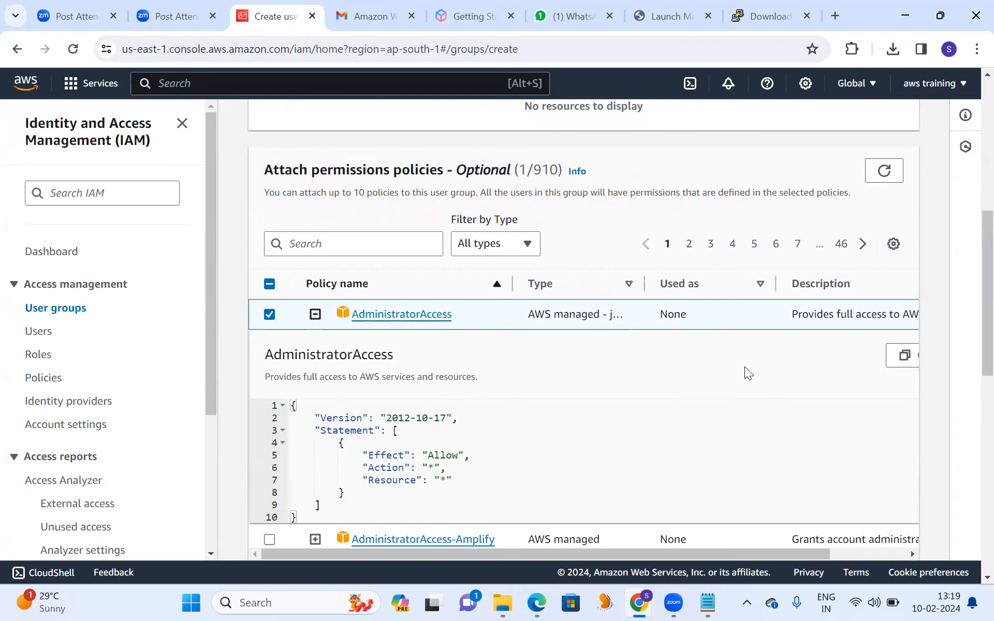
{"action": "scroll", "coordinate": [971, 321], "scroll_direction": "down", "scroll_amount": 1}
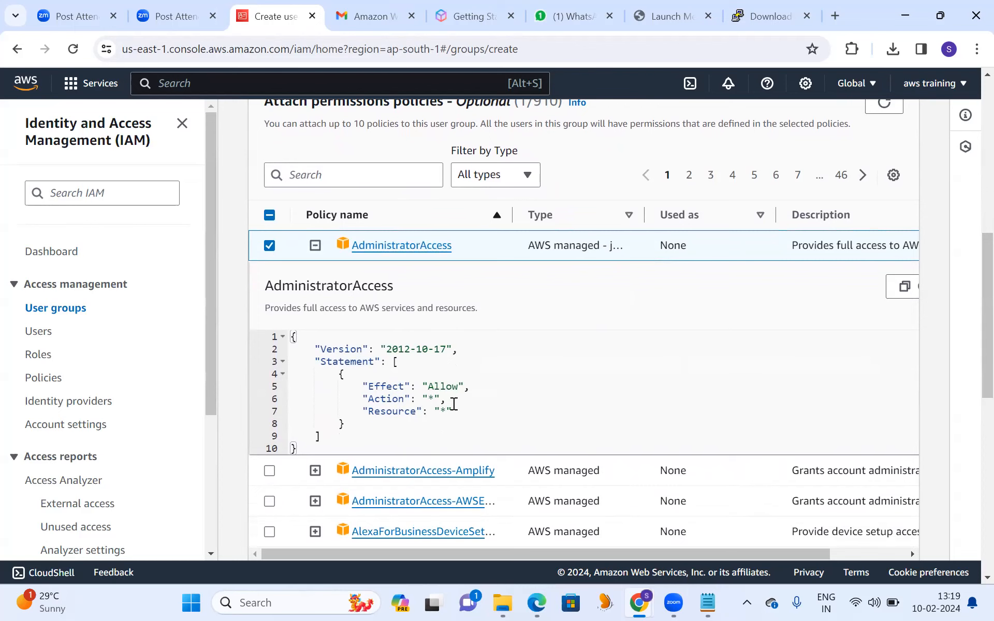
{"action": "left_click_drag", "start_coordinate": [970, 382], "coordinate": [973, 602]}
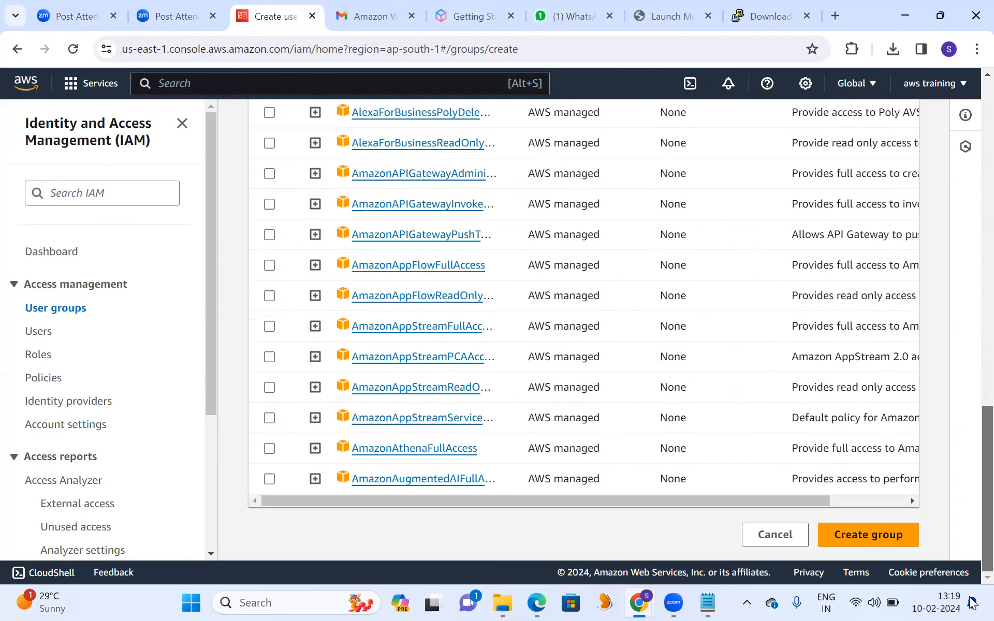
{"action": "left_click", "coordinate": [857, 536]}
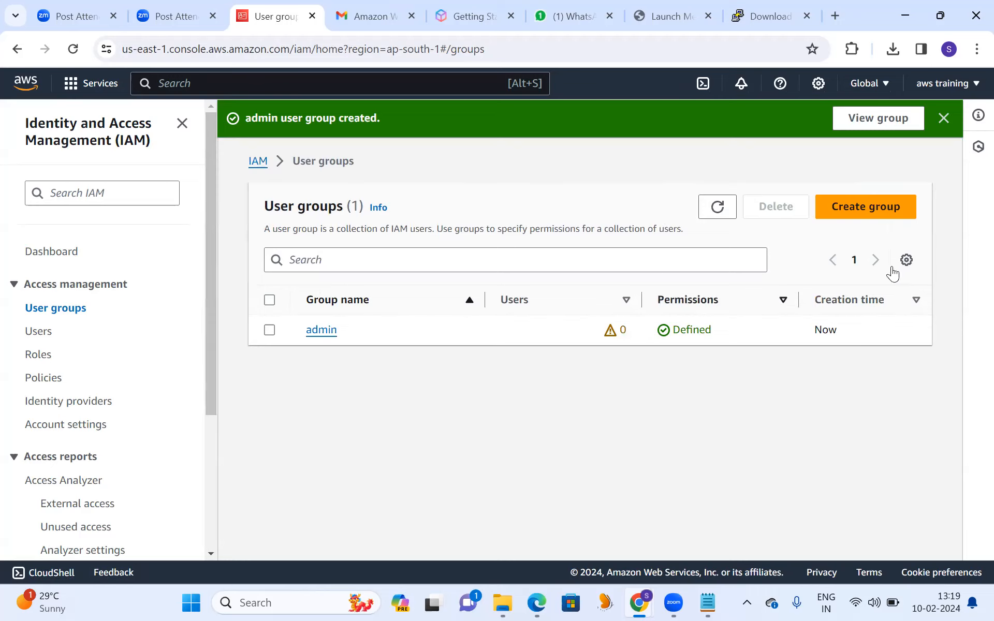
- Start a 'reader' group, widen the Policy name column, and search policies for 'read' (213 matches)
{"action": "left_click", "coordinate": [875, 207]}
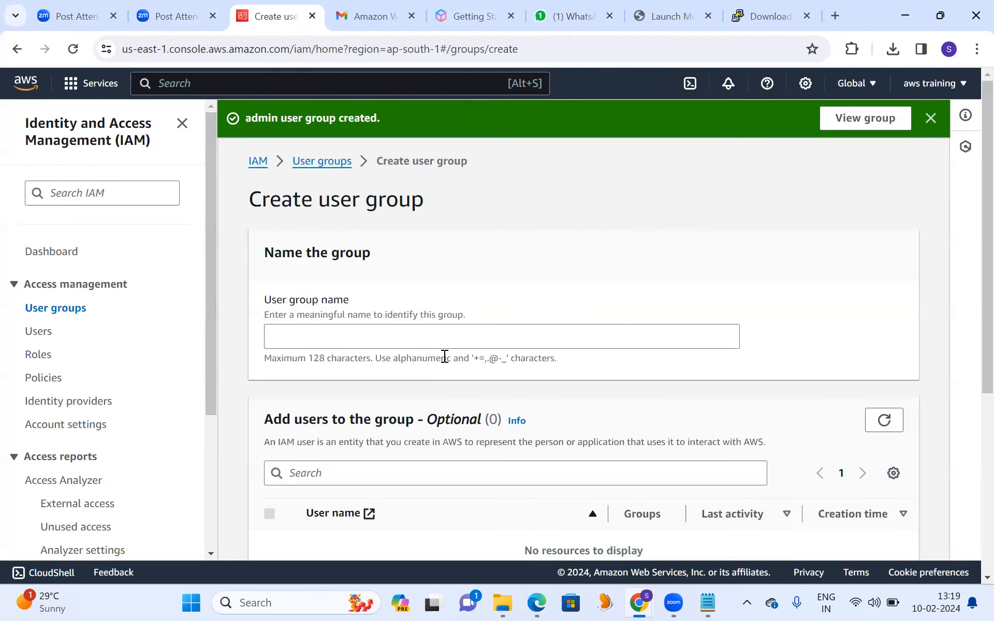
{"action": "left_click", "coordinate": [379, 335]}
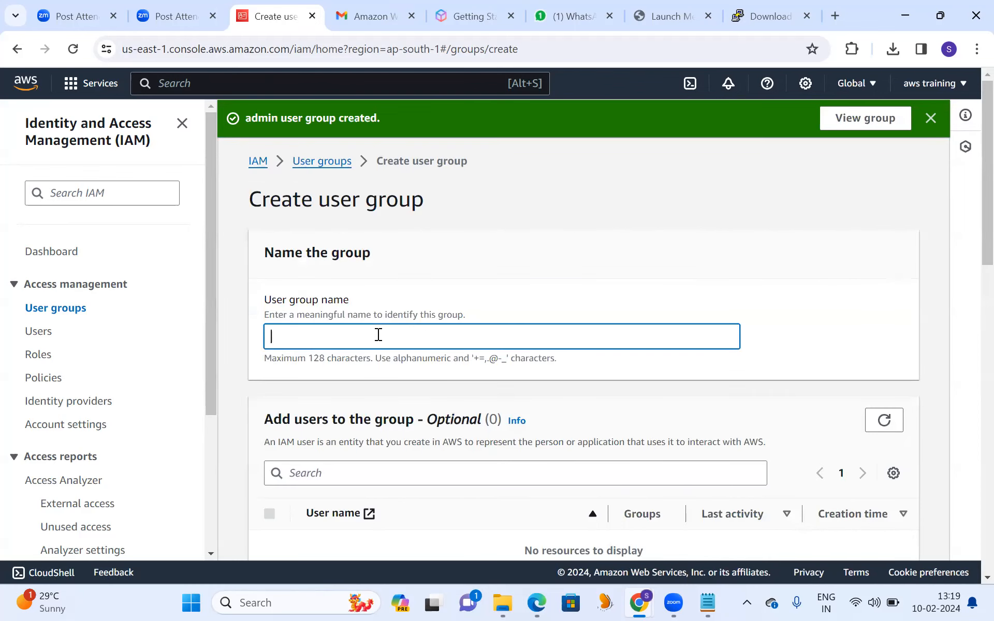
{"action": "type", "text": "reader"}
{"action": "scroll", "coordinate": [970, 233], "scroll_direction": "down", "scroll_amount": 7}
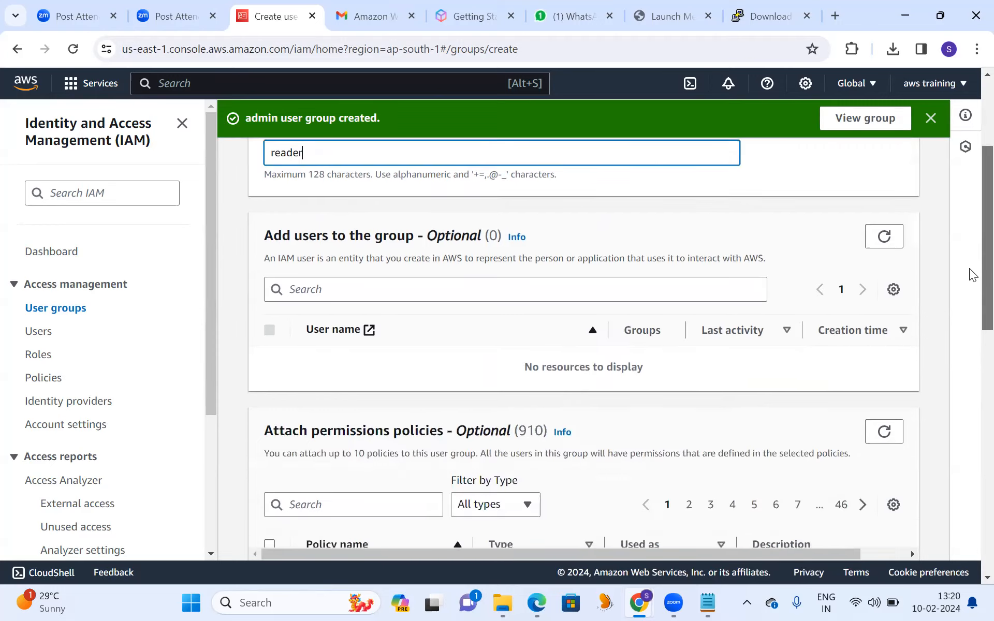
{"action": "left_click_drag", "start_coordinate": [473, 333], "coordinate": [554, 325]}
{"action": "left_click", "coordinate": [334, 287]}
{"action": "type", "text": "read"}
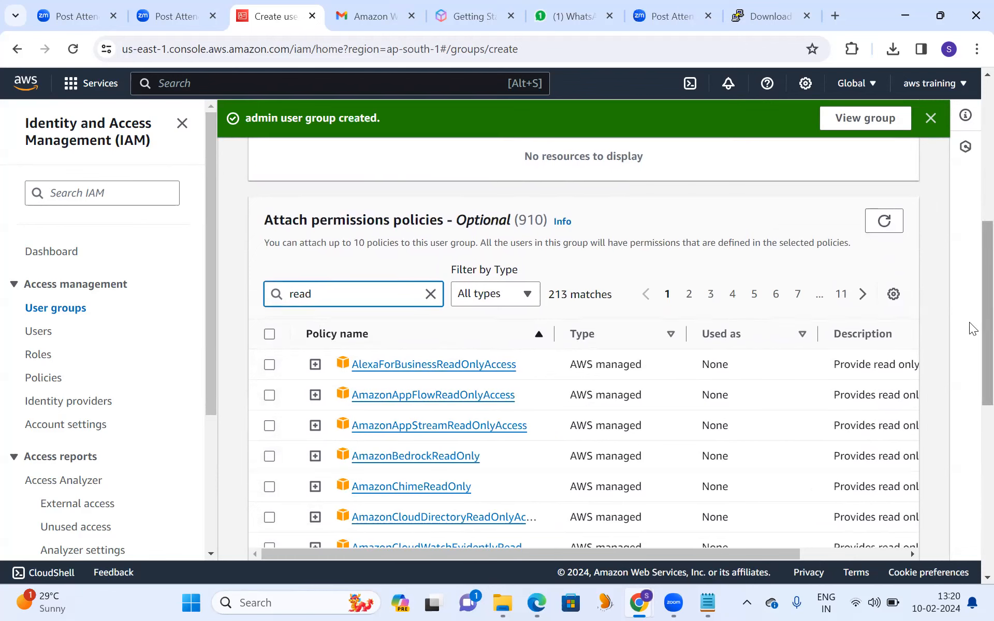
- Try variations of the policy search built on 'read' and 'only'
{"action": "scroll", "coordinate": [971, 362], "scroll_direction": "down", "scroll_amount": 3}
{"action": "scroll", "coordinate": [972, 404], "scroll_direction": "down", "scroll_amount": 2}
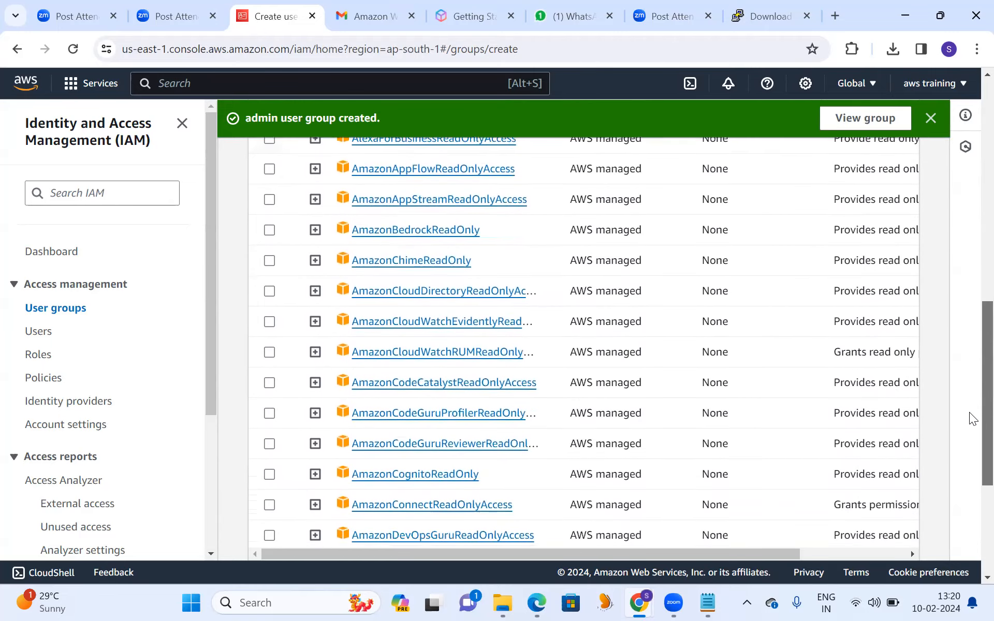
{"action": "scroll", "coordinate": [971, 362], "scroll_direction": "up", "scroll_amount": 6}
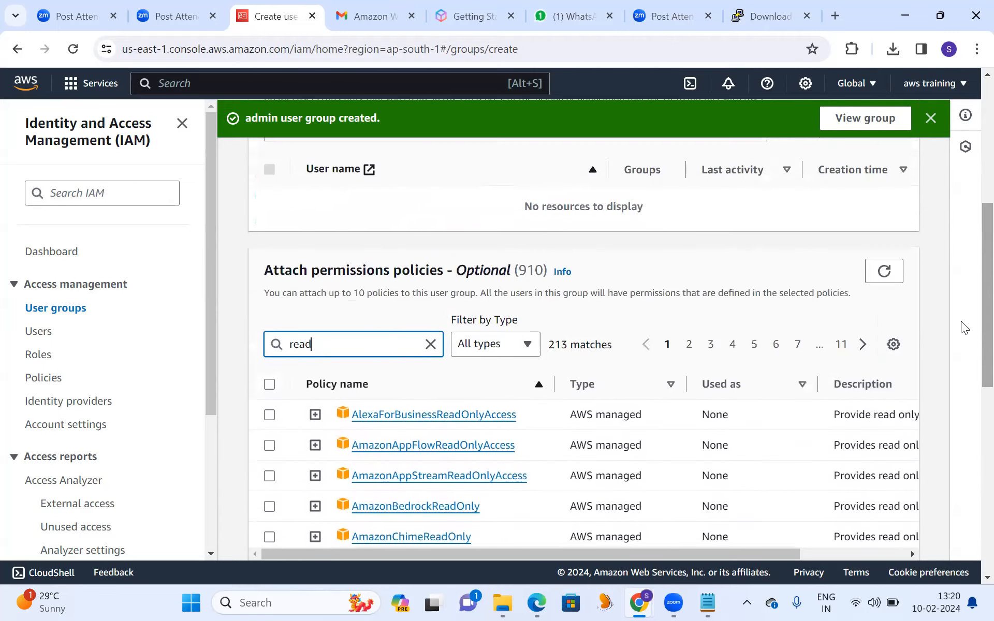
{"action": "type", "text": "qc"}
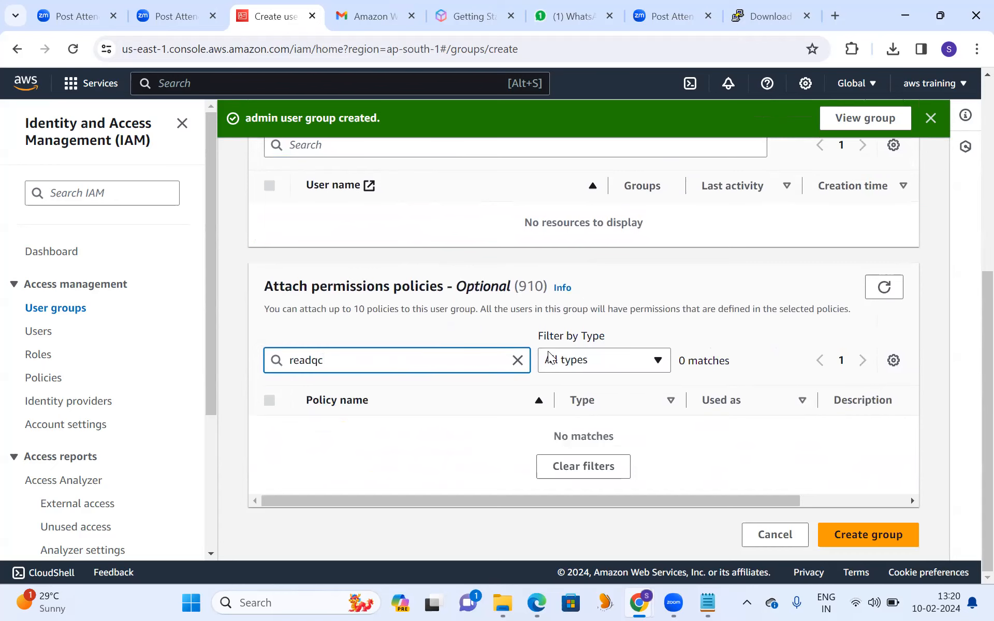
{"action": "key", "text": "BackSpace"}
{"action": "key", "text": "BackSpace"}
{"action": "type", "text": "acc"}
{"action": "key", "text": "BackSpace"}
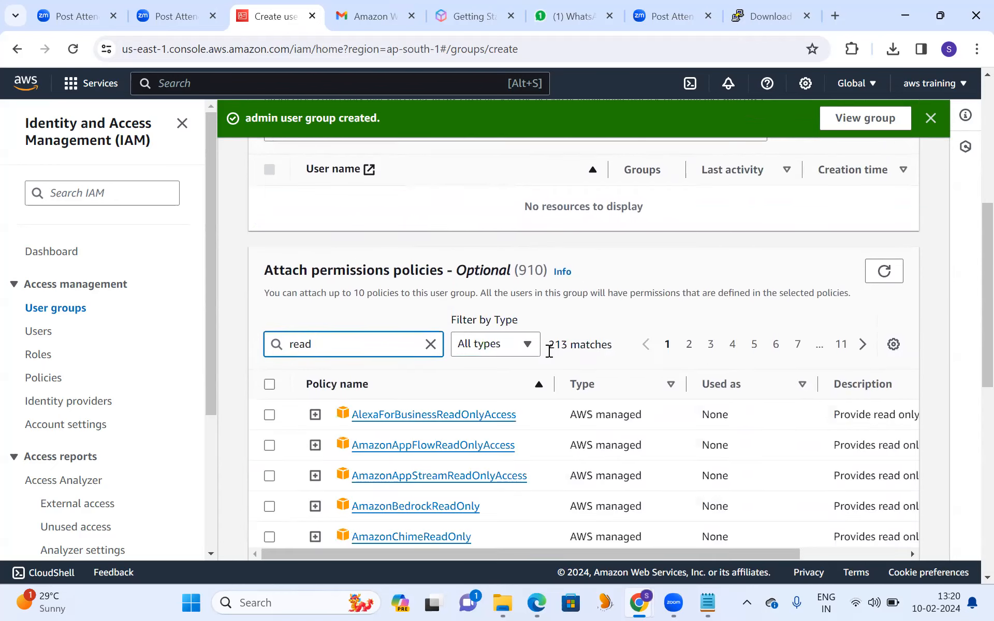
{"action": "key", "text": "BackSpace"}
{"action": "key", "text": "BackSpace"}
{"action": "key", "text": "BackSpace"}
{"action": "key", "text": "BackSpace"}
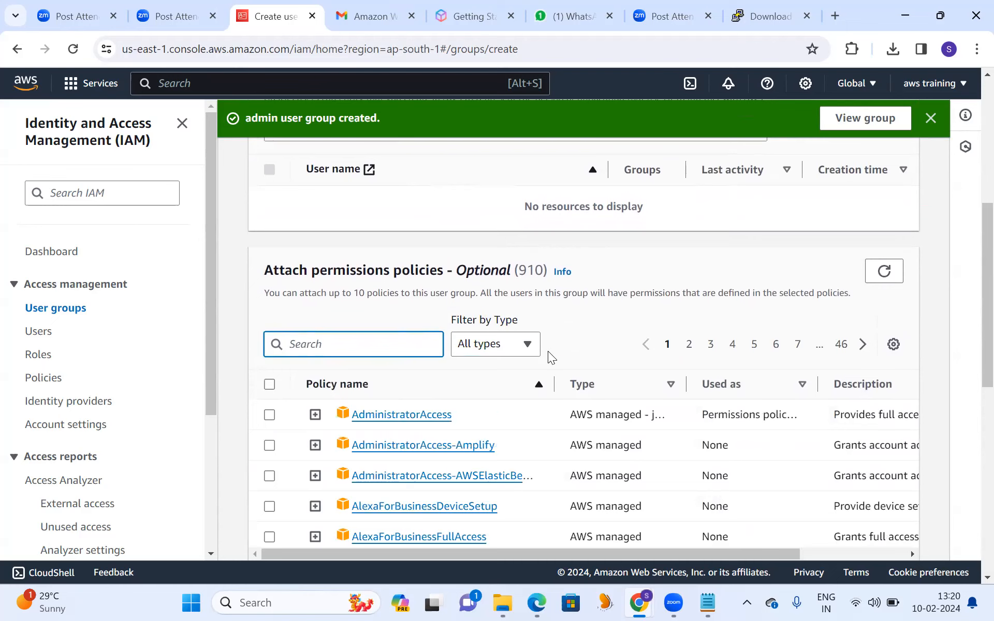
{"action": "type", "text": "onlyre"}
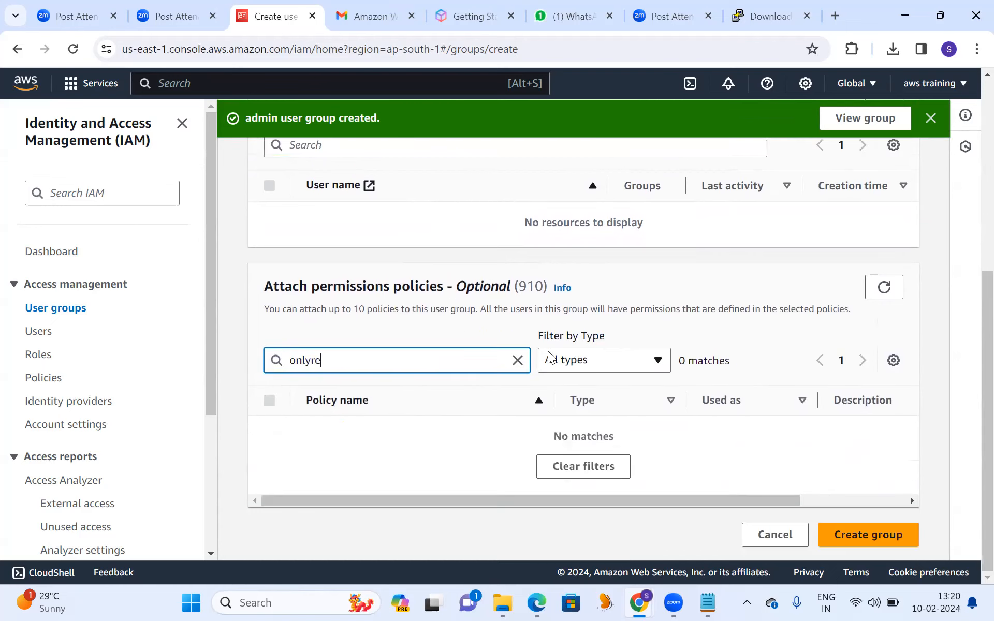
{"action": "key", "text": "BackSpace"}
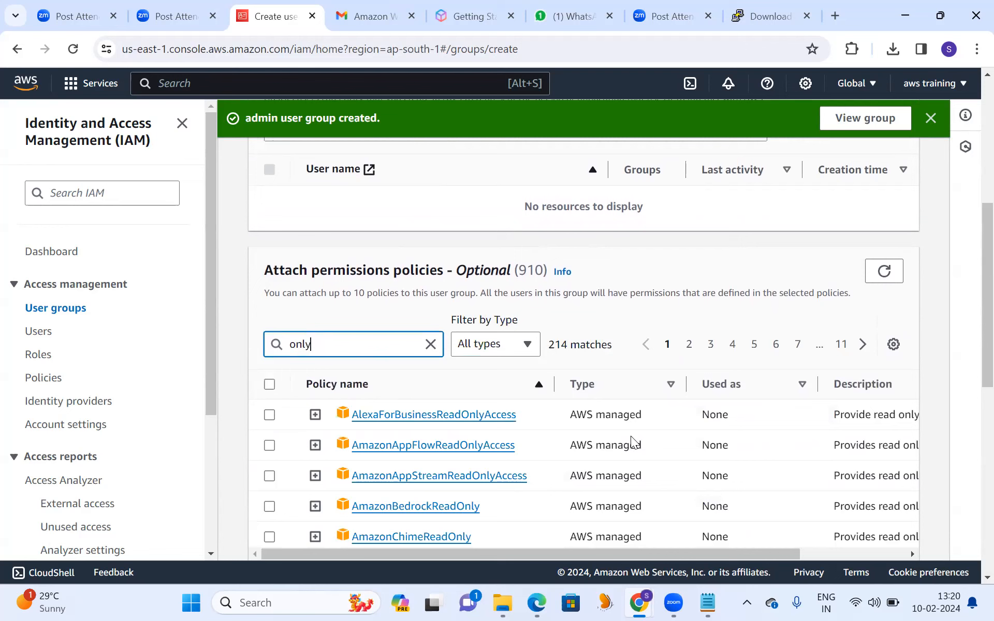
- Widen the Policy name column and replace the search with 'Administrator' to list administrator policies
{"action": "scroll", "coordinate": [969, 355], "scroll_direction": "down", "scroll_amount": 5}
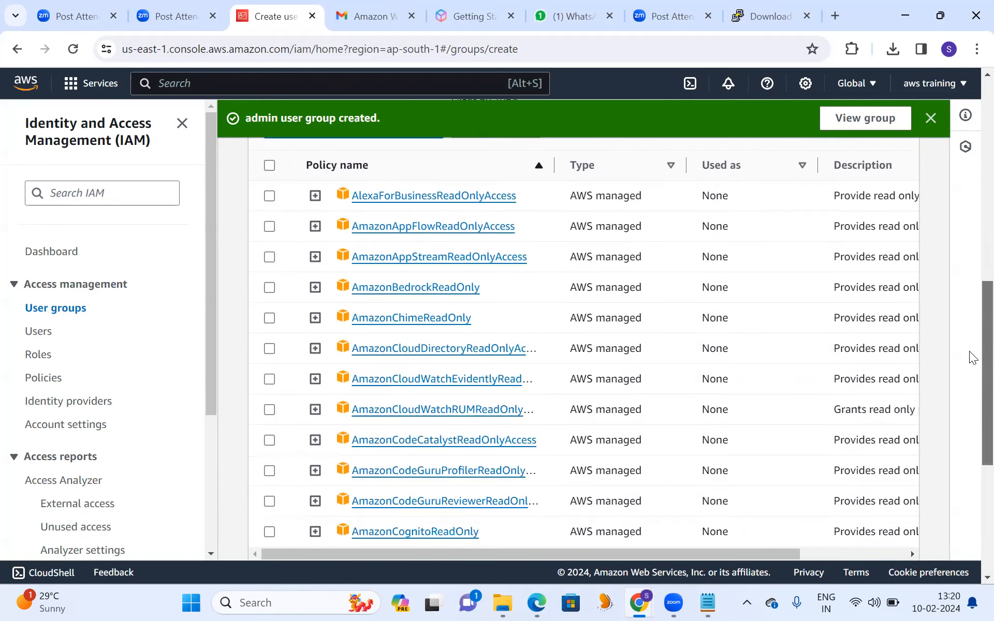
{"action": "scroll", "coordinate": [969, 372], "scroll_direction": "down", "scroll_amount": 5}
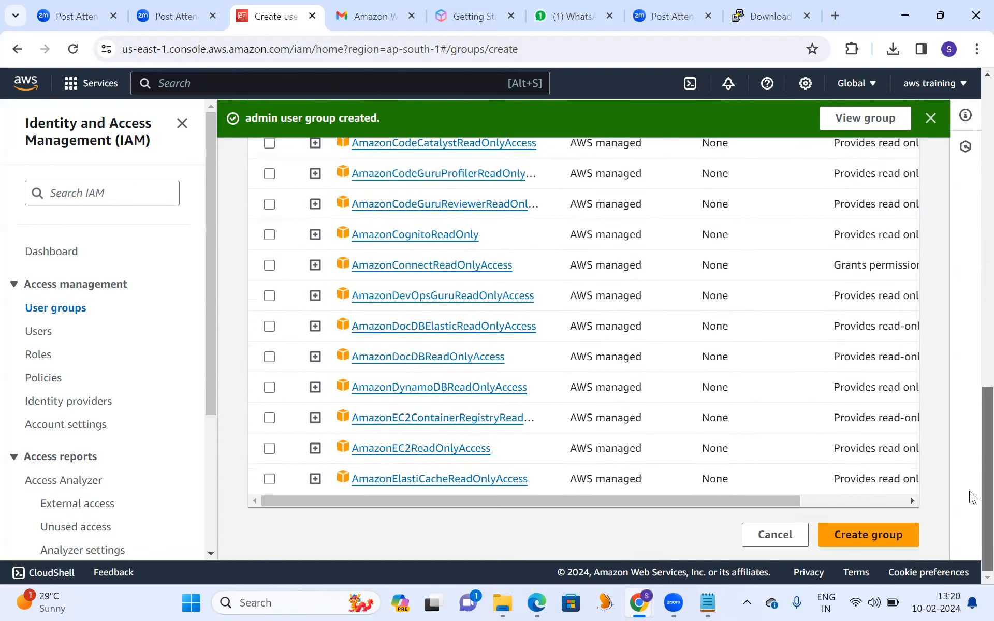
{"action": "scroll", "coordinate": [969, 491], "scroll_direction": "up", "scroll_amount": 7}
{"action": "scroll", "coordinate": [969, 314], "scroll_direction": "up", "scroll_amount": 1}
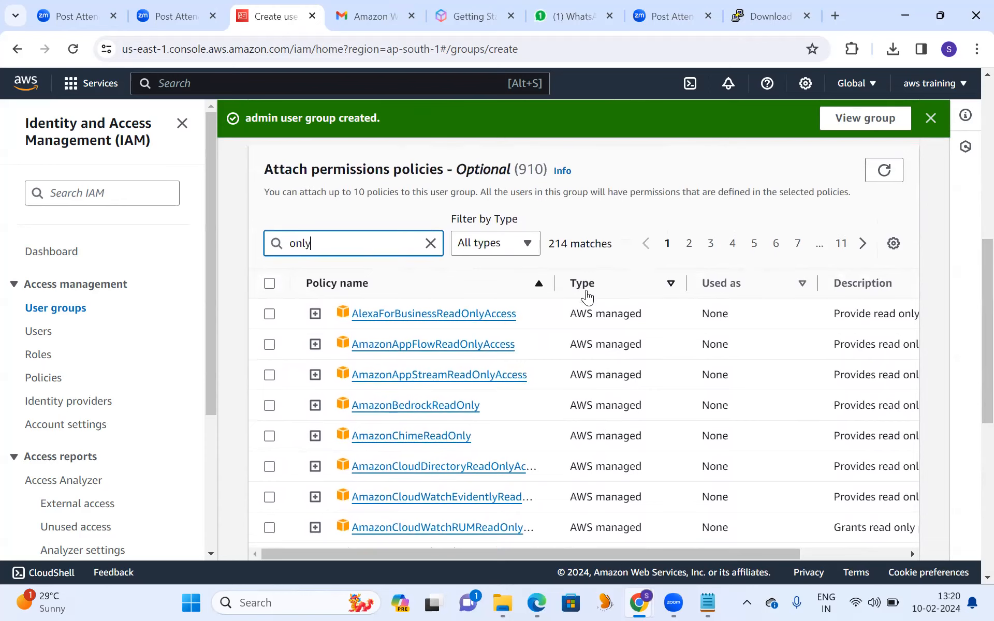
{"action": "left_click_drag", "start_coordinate": [558, 280], "coordinate": [606, 280]}
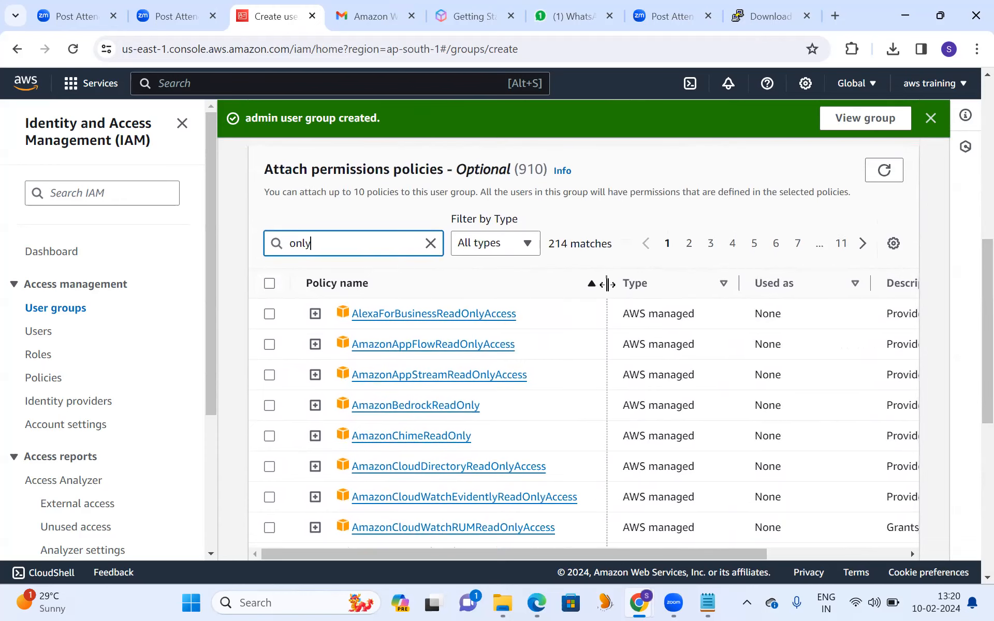
{"action": "double_click", "coordinate": [359, 239]}
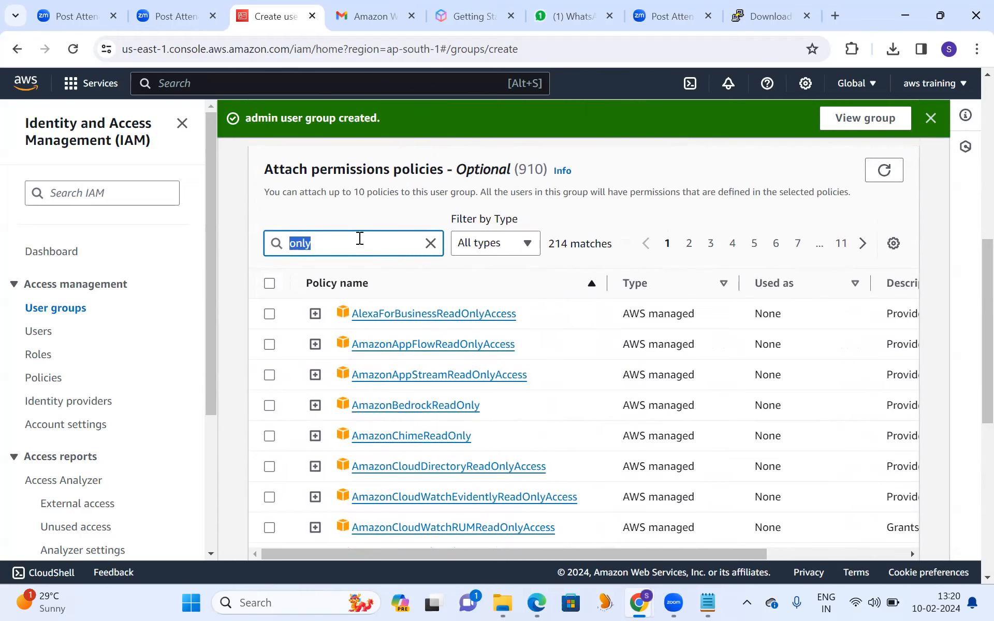
{"action": "type", "text": "Ad"}
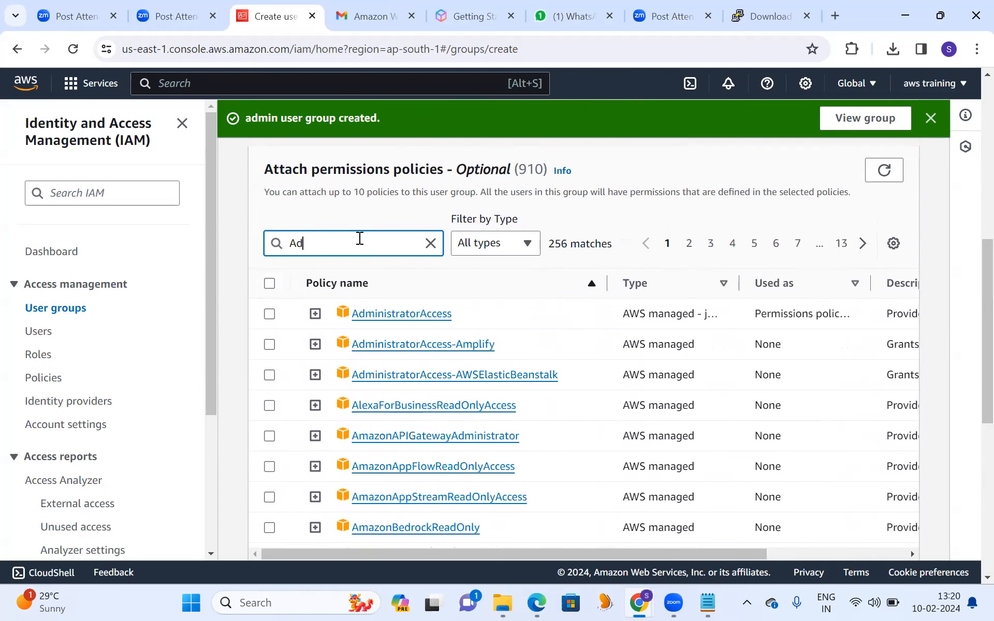
{"action": "type", "text": "minre"}
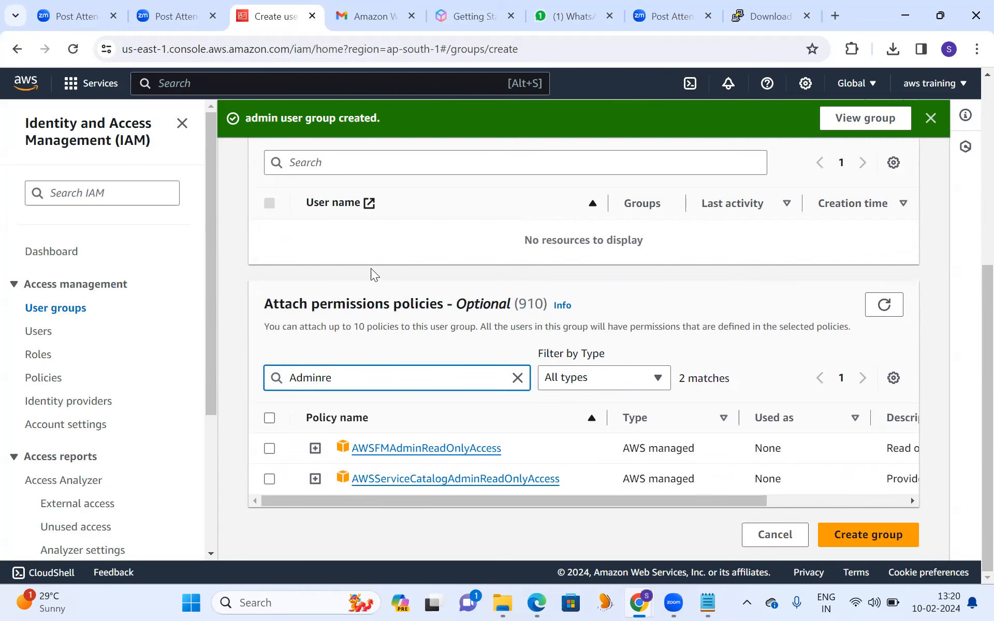
{"action": "key", "text": "BackSpace"}
{"action": "key", "text": "BackSpace"}
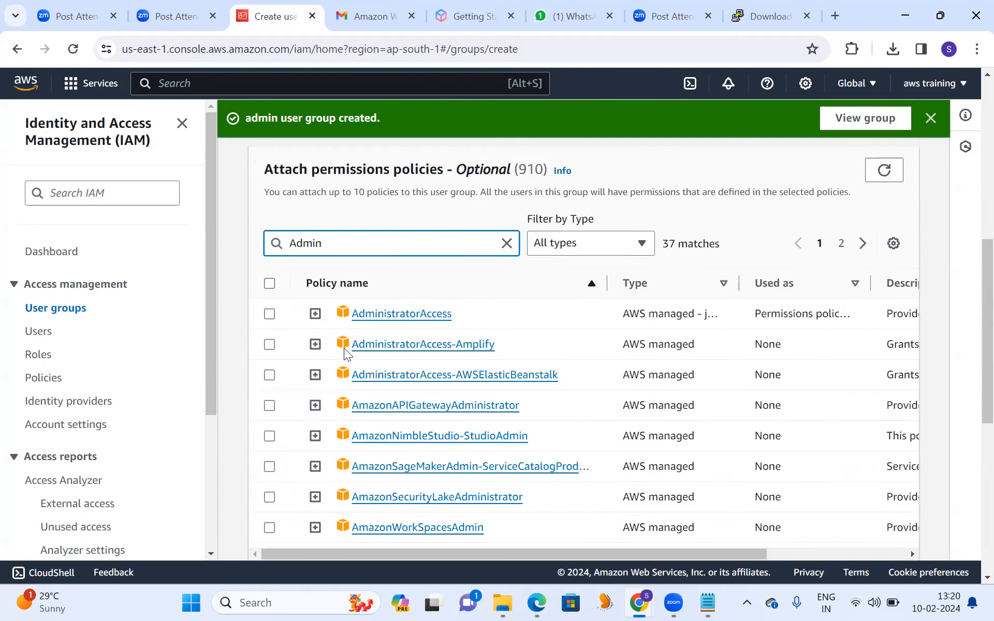
{"action": "key", "text": "BackSpace"}
{"action": "type", "text": "nistrator"}
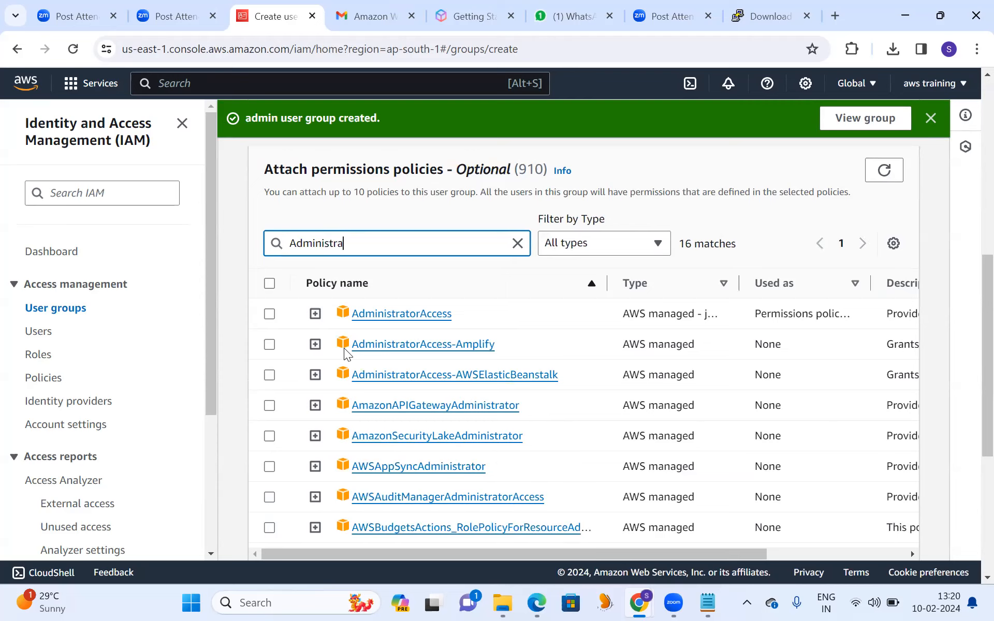
{"action": "key", "text": "BackSpace"}
{"action": "type", "text": "rs"}
{"action": "key", "text": "BackSpace"}
{"action": "key", "text": "BackSpace"}
{"action": "key", "text": "BackSpace"}
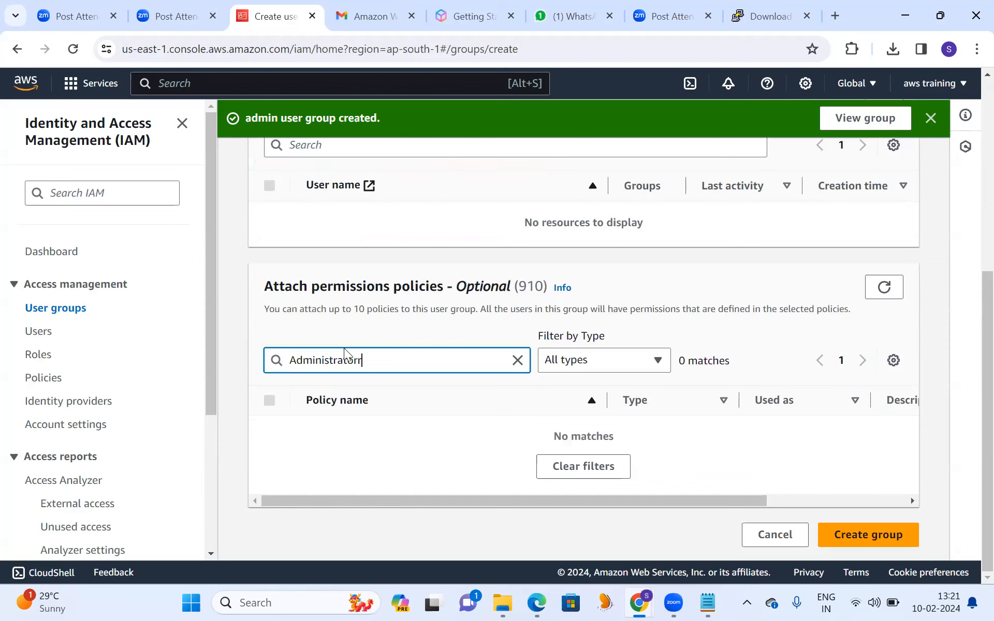
{"action": "key", "text": "BackSpace"}
{"action": "key", "text": "BackSpace"}
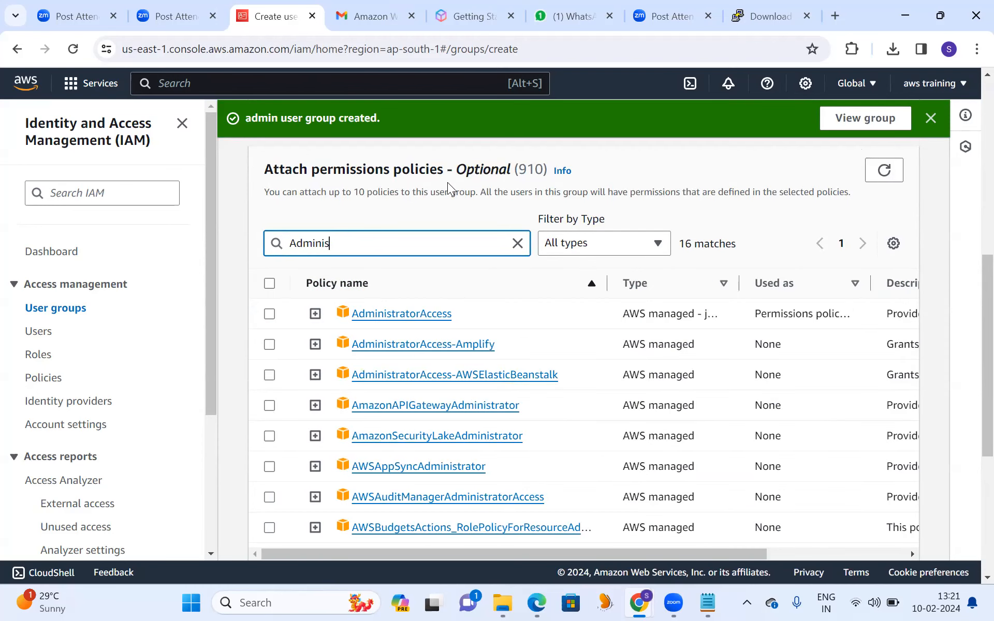
- Search the web for 'admin read access policy aws' and open the ReadOnlyAccess managed policy docs
{"action": "left_click", "coordinate": [837, 16]}
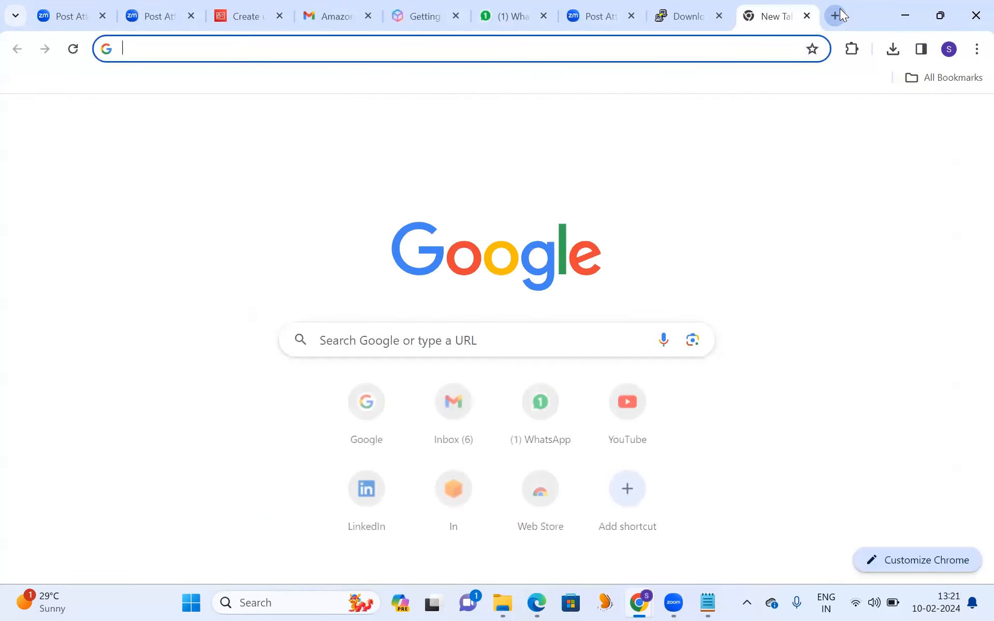
{"action": "type", "text": "admi"}
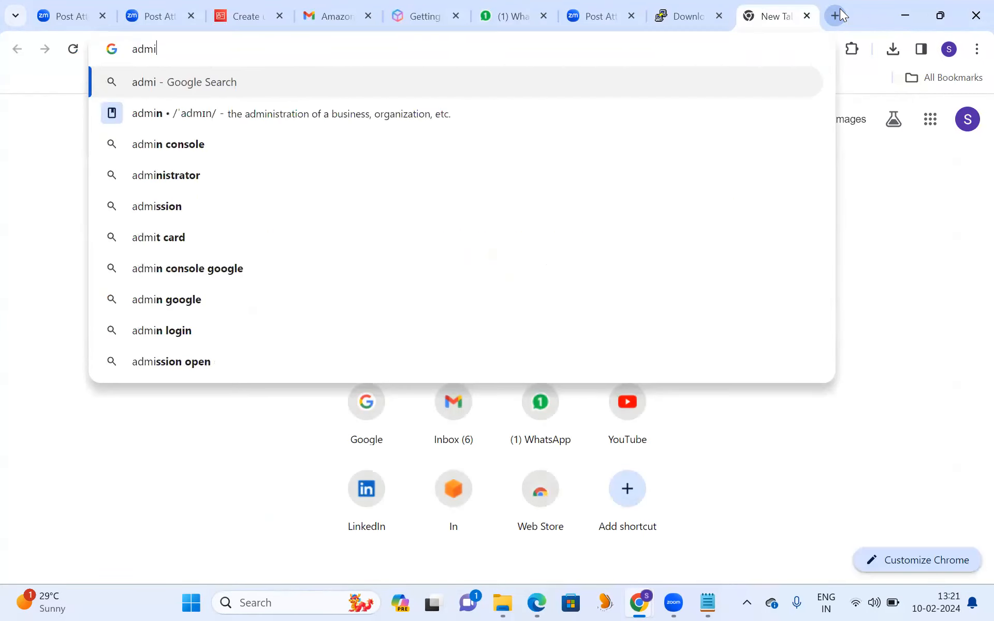
{"action": "type", "text": "n read "}
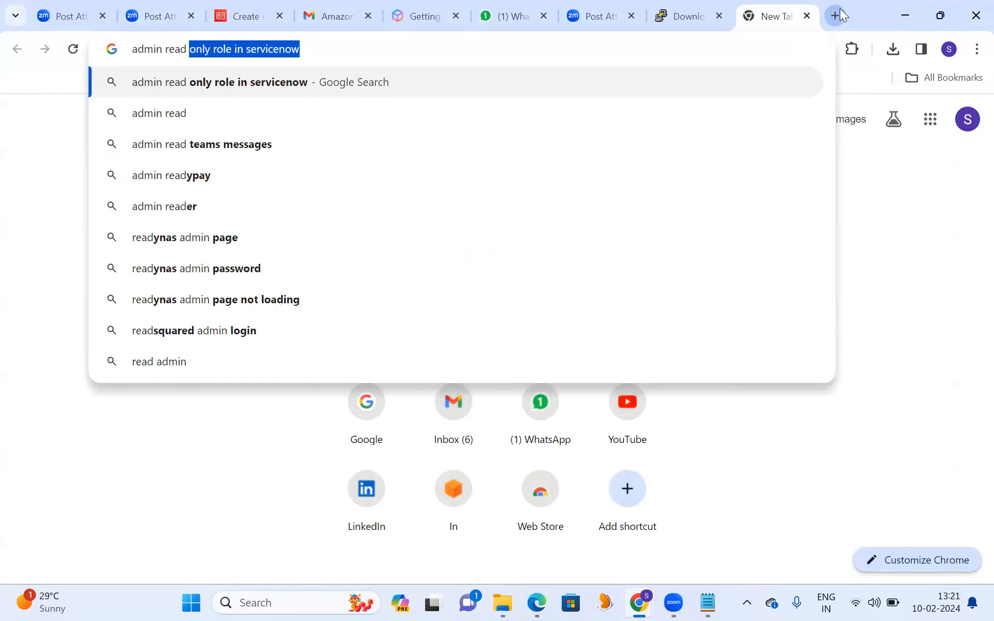
{"action": "type", "text": "access poli"}
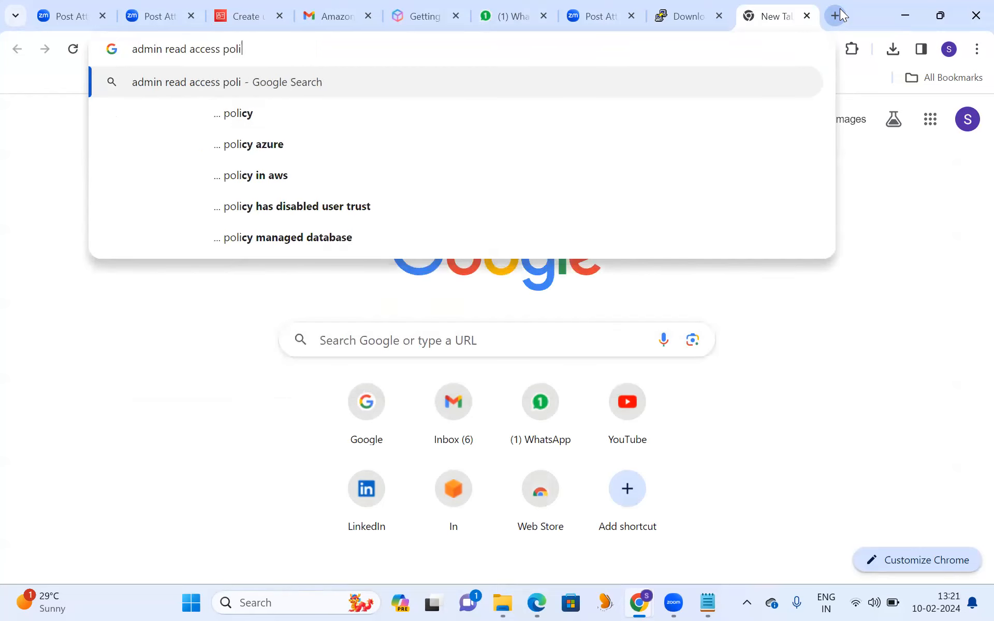
{"action": "type", "text": "cy ae"}
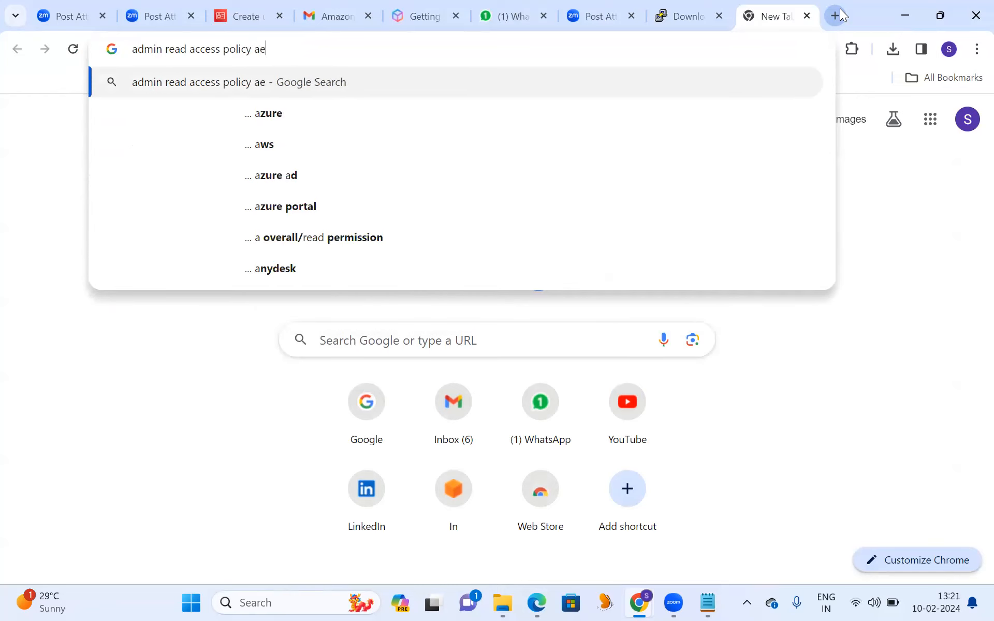
{"action": "key", "text": "BackSpace"}
{"action": "type", "text": "ws"}
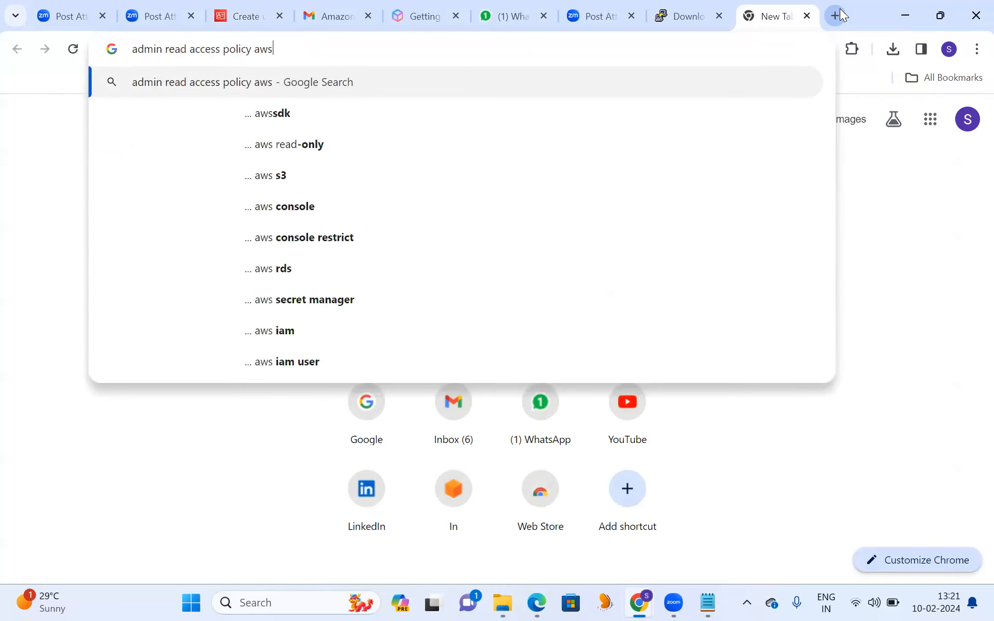
{"action": "left_click", "coordinate": [289, 144]}
{"action": "left_click", "coordinate": [223, 262]}
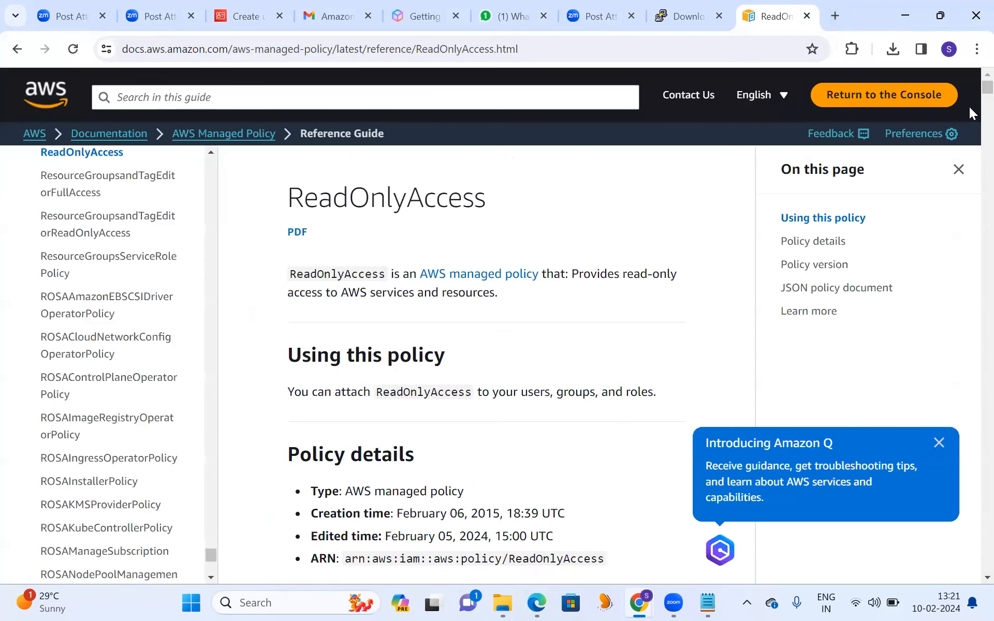
- Select 'ReadOnlyAccess' in the policy ARN and return to the IAM Create group tab
{"action": "scroll", "coordinate": [971, 96], "scroll_direction": "down", "scroll_amount": 10}
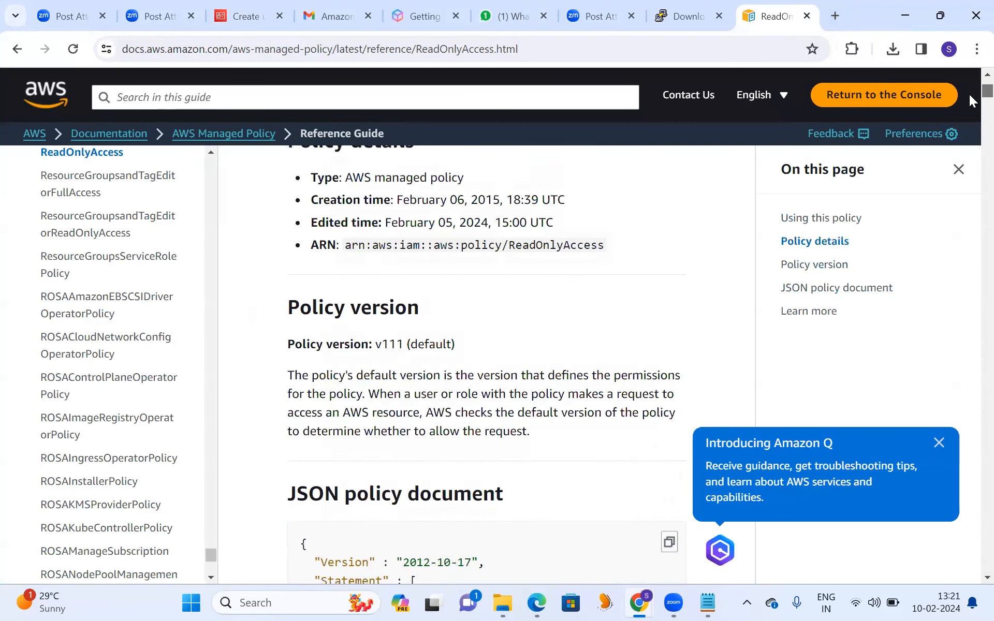
{"action": "scroll", "coordinate": [971, 98], "scroll_direction": "up", "scroll_amount": 8}
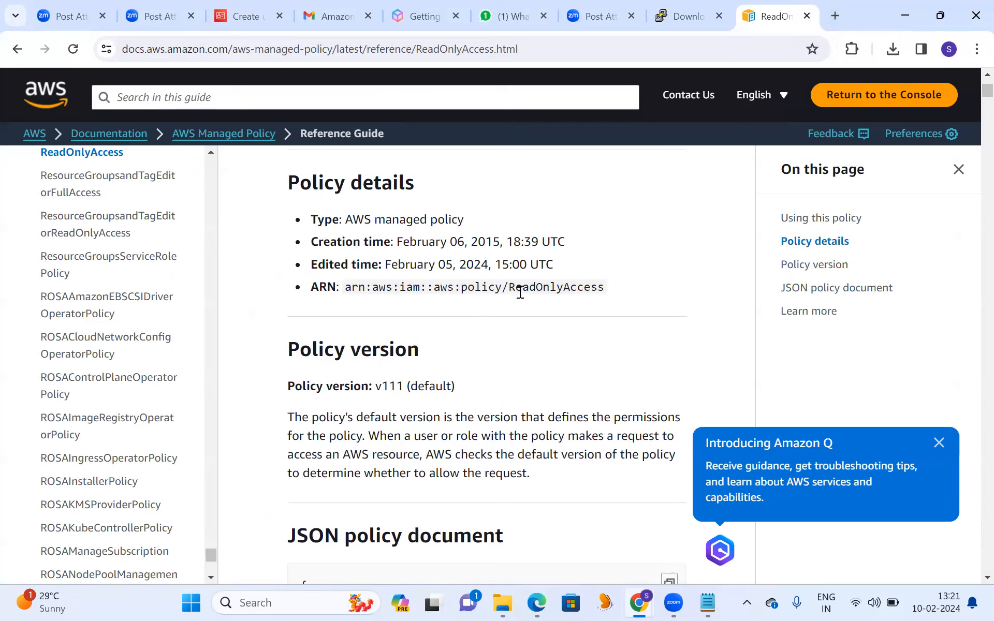
{"action": "left_click_drag", "start_coordinate": [510, 287], "coordinate": [604, 283]}
{"action": "key", "text": "ctrl+c"}
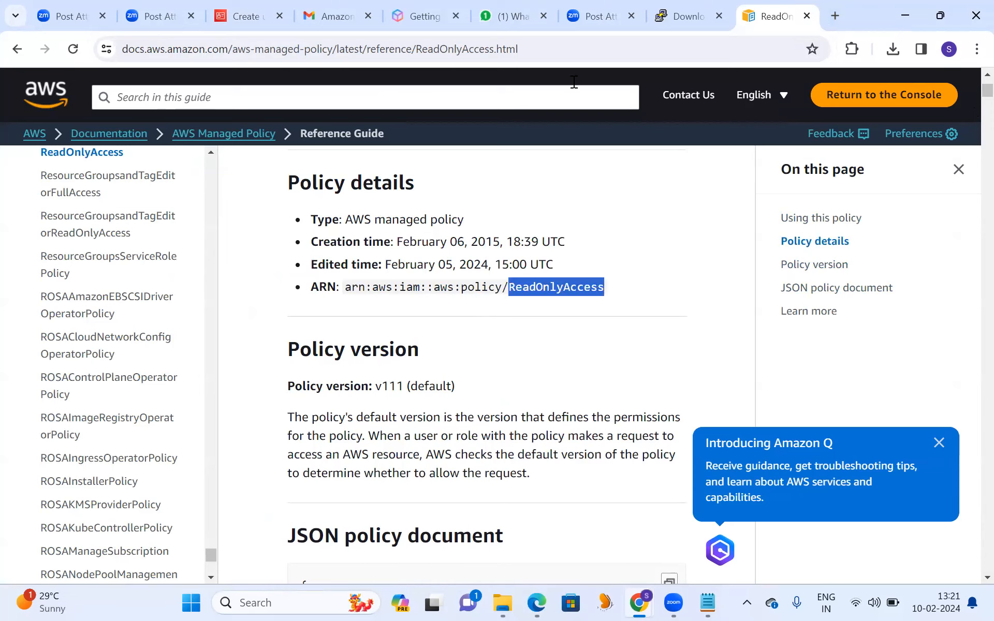
{"action": "left_click", "coordinate": [251, 14]}
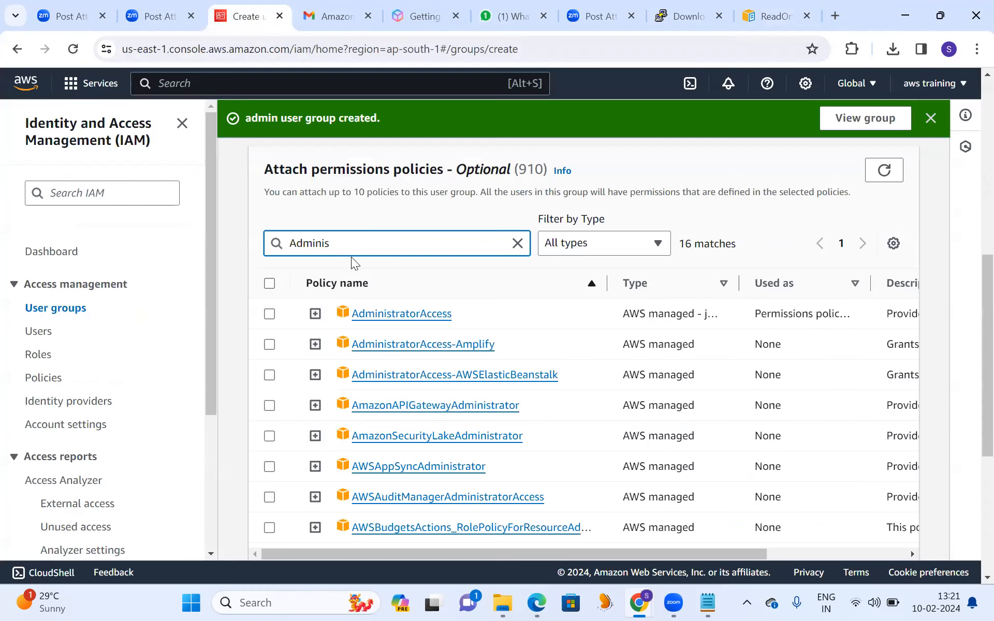
- Replace the policy search with the pasted 'ReadOnlyAccess', listing 170 matching policies
{"action": "double_click", "coordinate": [344, 248]}
{"action": "key", "text": "ctrl+v"}
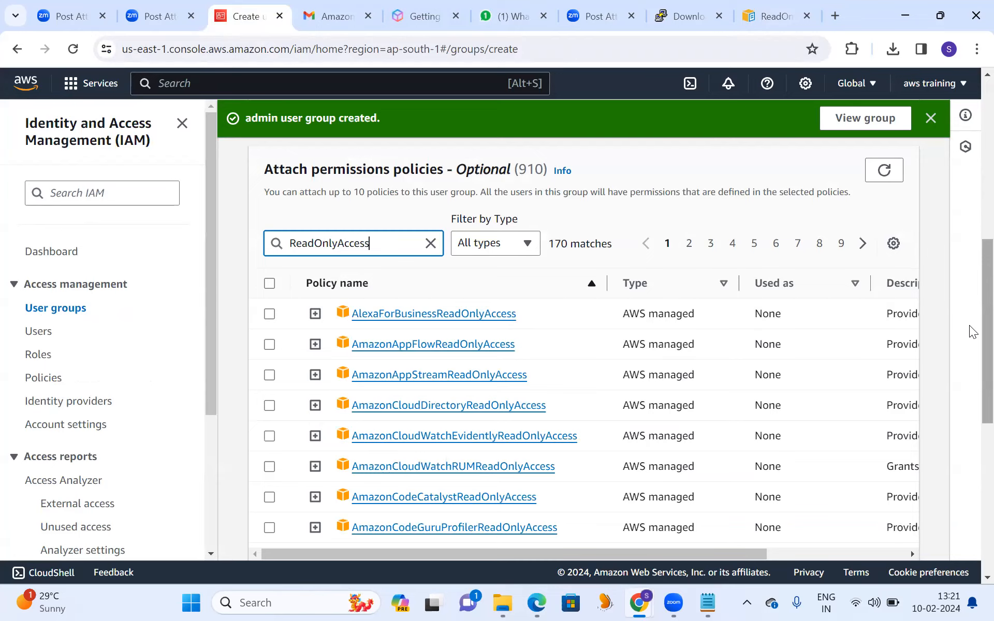
{"action": "scroll", "coordinate": [971, 363], "scroll_direction": "down", "scroll_amount": 3}
{"action": "scroll", "coordinate": [969, 400], "scroll_direction": "down", "scroll_amount": 4}
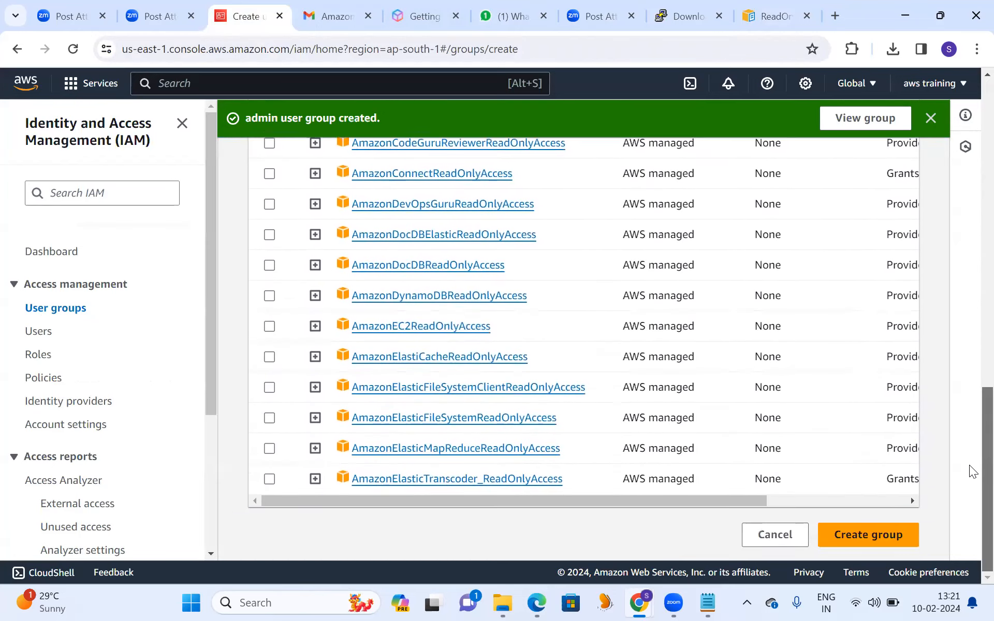
{"action": "scroll", "coordinate": [969, 456], "scroll_direction": "up", "scroll_amount": 7}
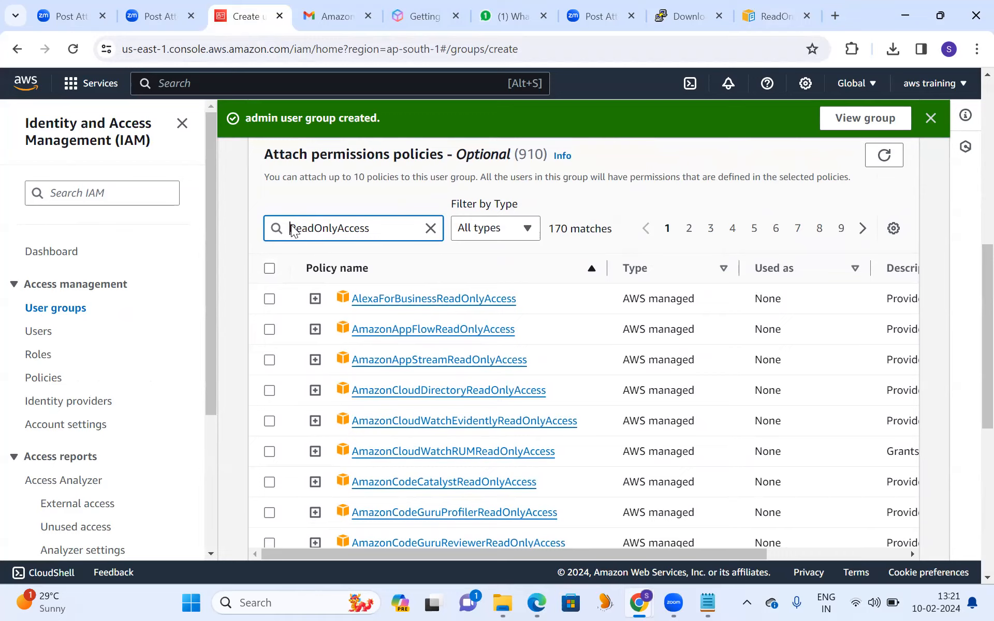
{"action": "type", "text": "ad"}
{"action": "key", "text": "BackSpace"}
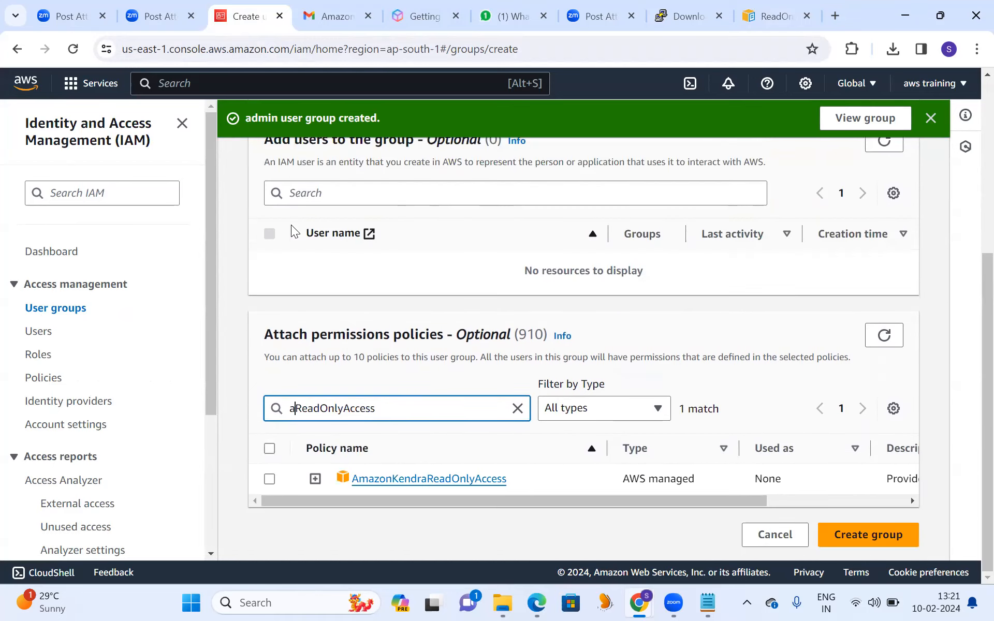
{"action": "key", "text": "BackSpace"}
{"action": "type", "text": "ad"}
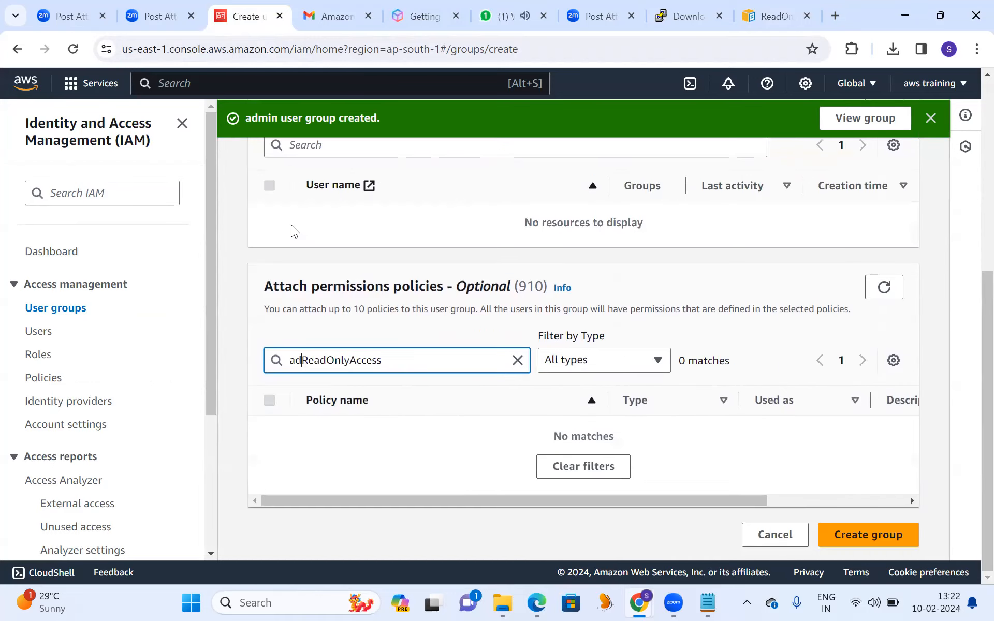
{"action": "key", "text": "BackSpace"}
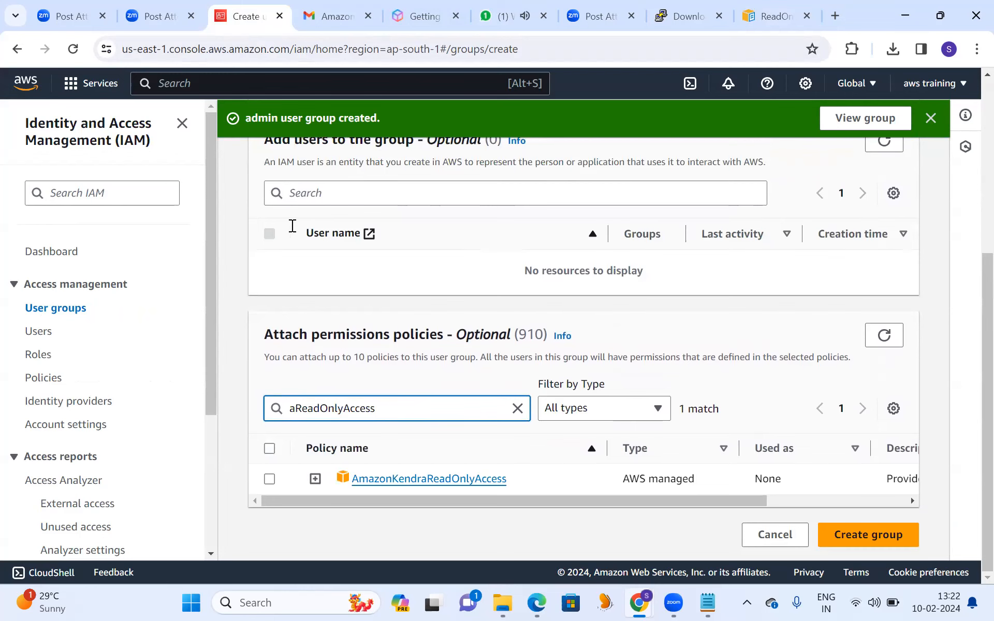
{"action": "key", "text": "BackSpace"}
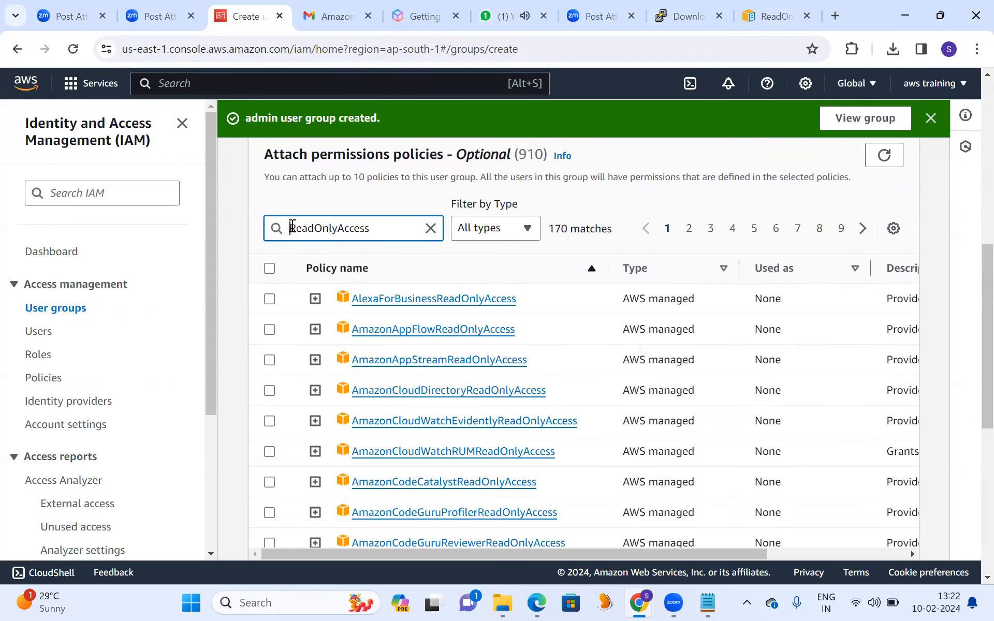
- Select the whole ReadOnlyAccess ARN on the documentation page and return to the IAM tab
{"action": "left_click", "coordinate": [776, 16]}
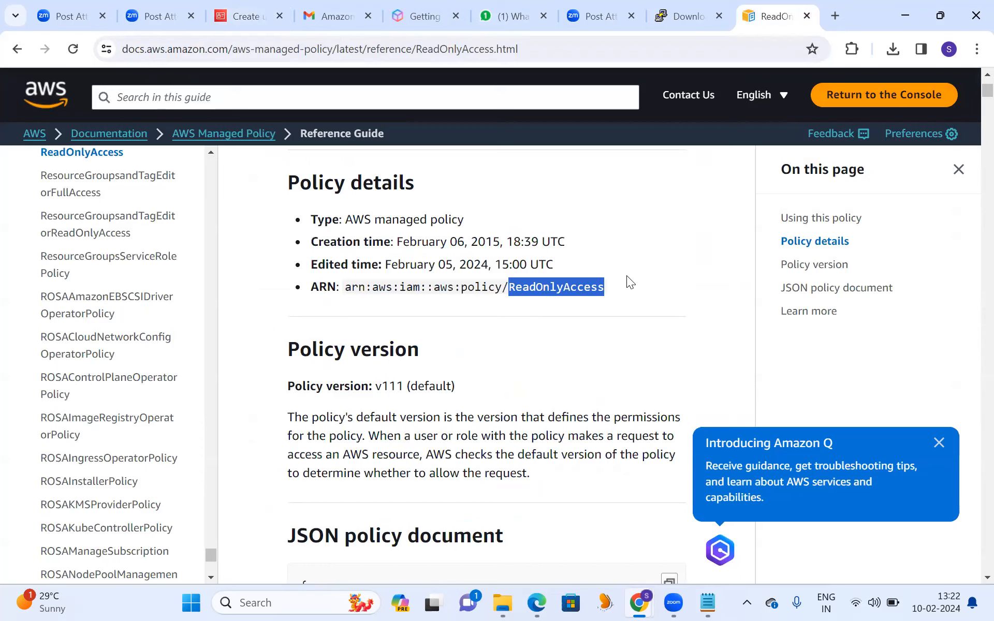
{"action": "left_click", "coordinate": [609, 286]}
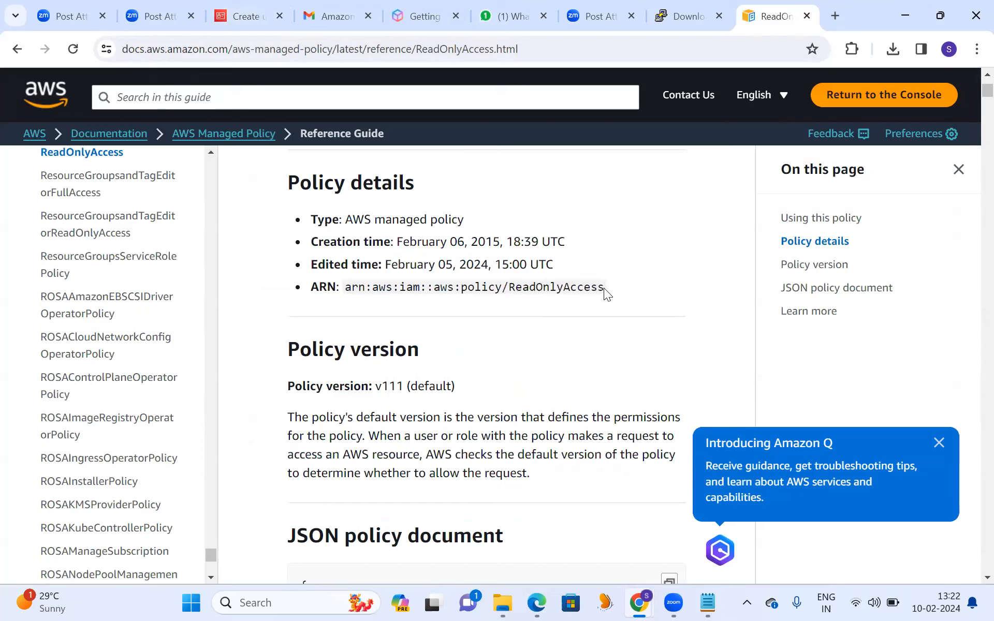
{"action": "left_click_drag", "start_coordinate": [437, 294], "coordinate": [344, 288]}
{"action": "key", "text": "ctrl+c"}
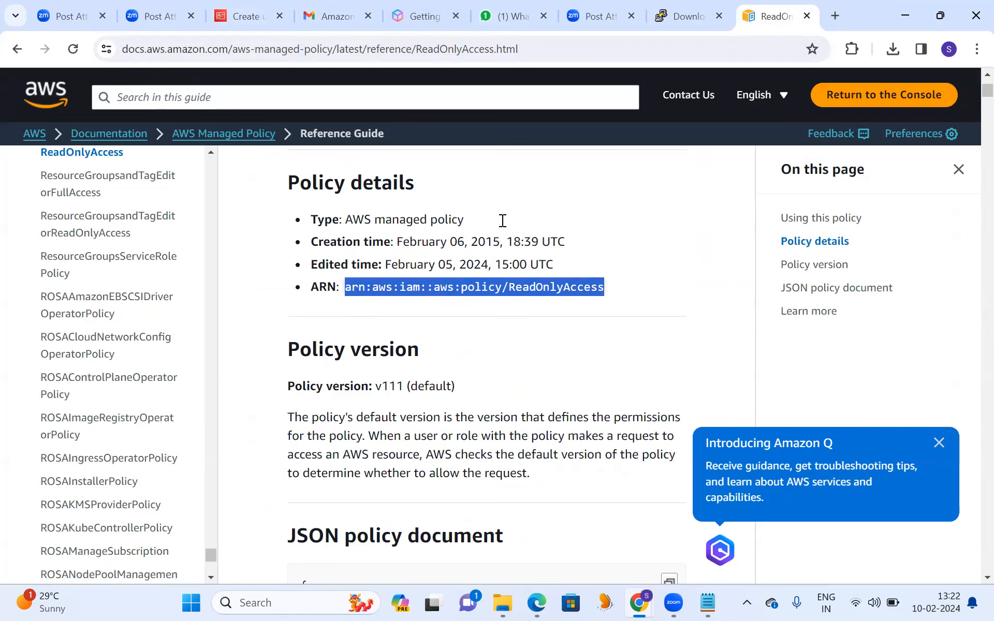
{"action": "left_click", "coordinate": [247, 15]}
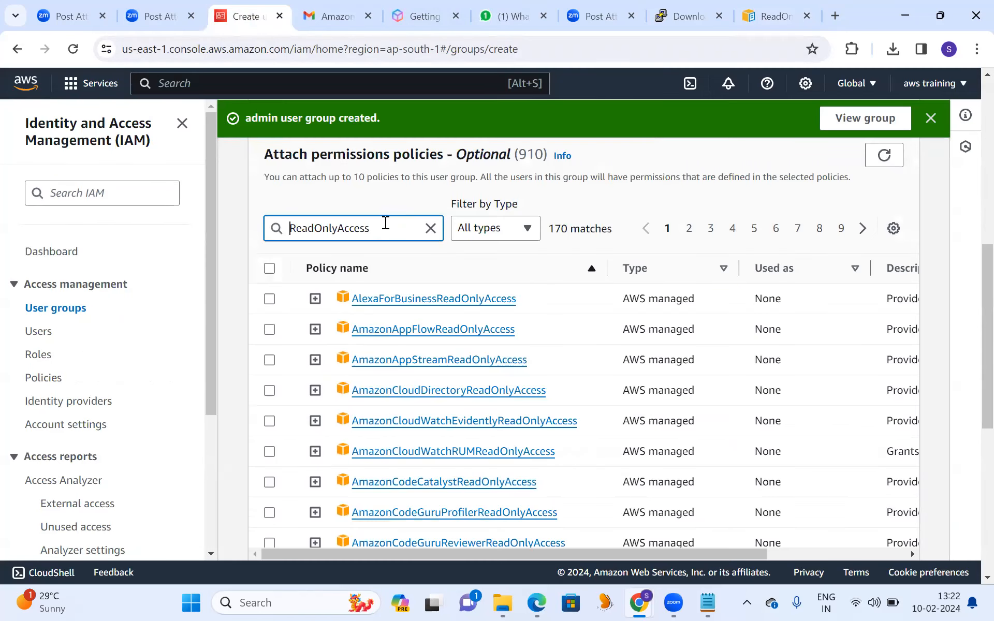
- Paste the ARN into the policy search, strip the arn:aws:iam::aws:policy/ prefix, and page through results
{"action": "key", "text": "ctrl+v"}
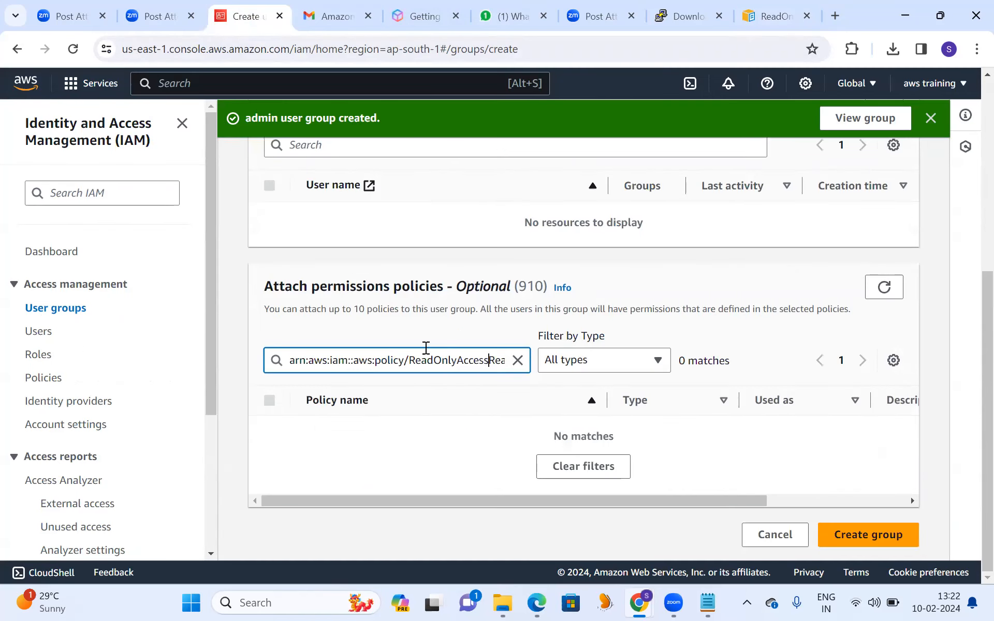
{"action": "left_click_drag", "start_coordinate": [416, 360], "coordinate": [279, 361]}
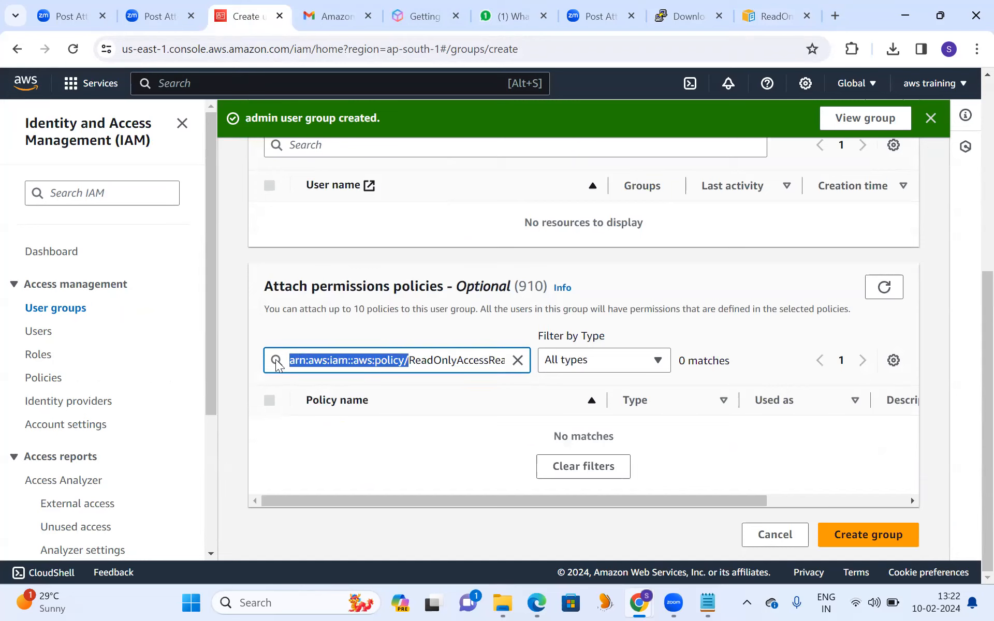
{"action": "key", "text": "BackSpace"}
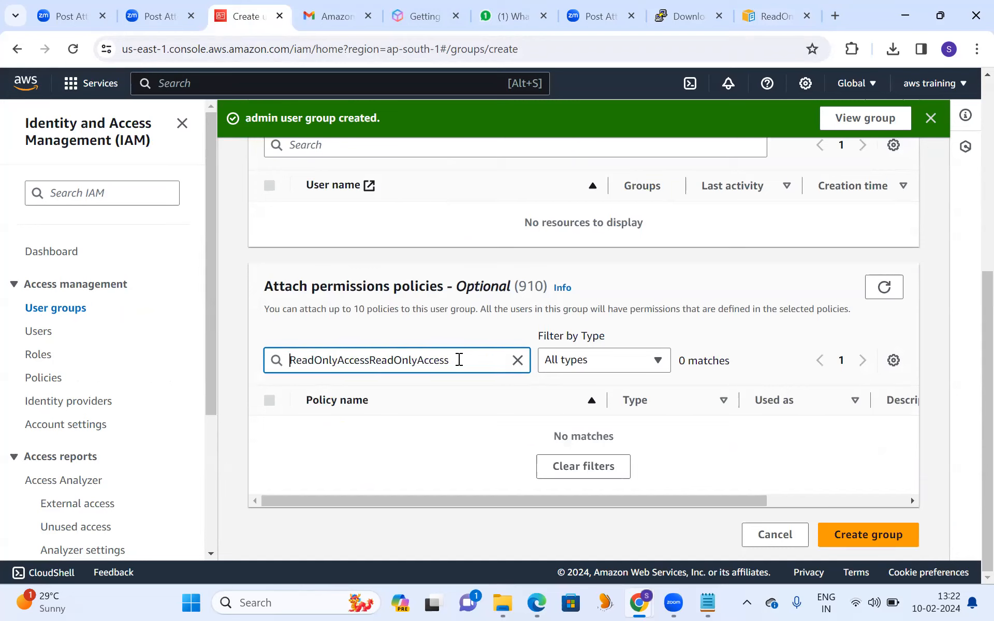
{"action": "key", "text": "BackSpace"}
{"action": "key", "text": "BackSpace"}
{"action": "key", "text": "BackSpace"}
{"action": "key", "text": "BackSpace"}
{"action": "key", "text": "BackSpace"}
{"action": "key", "text": "BackSpace"}
{"action": "key", "text": "BackSpace"}
{"action": "key", "text": "BackSpace"}
{"action": "key", "text": "BackSpace"}
{"action": "key", "text": "BackSpace"}
{"action": "key", "text": "BackSpace"}
{"action": "key", "text": "BackSpace"}
{"action": "key", "text": "BackSpace"}
{"action": "key", "text": "BackSpace"}
{"action": "key", "text": "BackSpace"}
{"action": "key", "text": "BackSpace"}
{"action": "key", "text": "BackSpace"}
{"action": "key", "text": "BackSpace"}
{"action": "key", "text": "BackSpace"}
{"action": "key", "text": "BackSpace"}
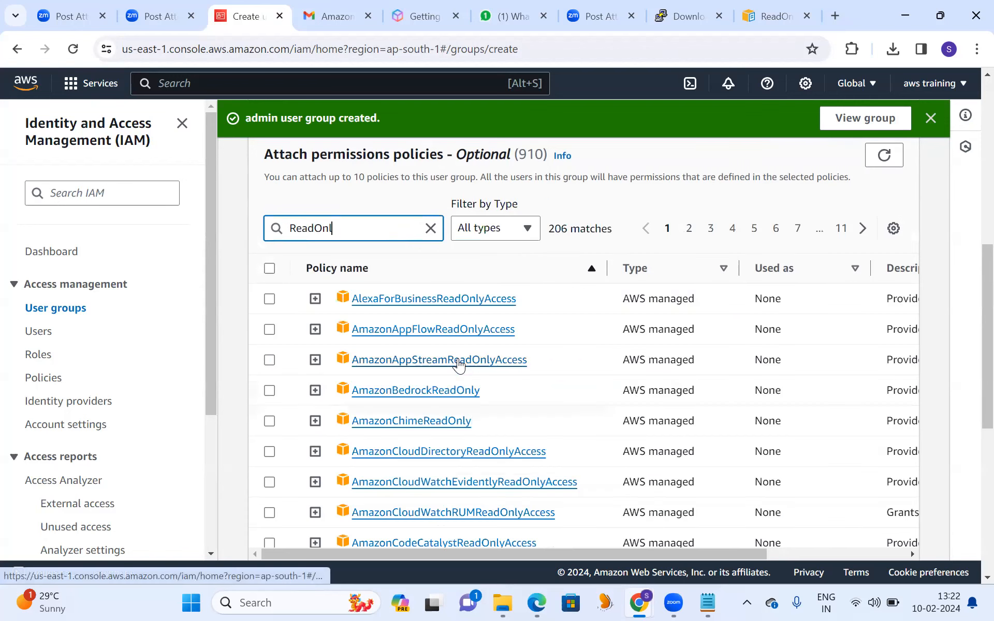
{"action": "double_click", "coordinate": [370, 221]}
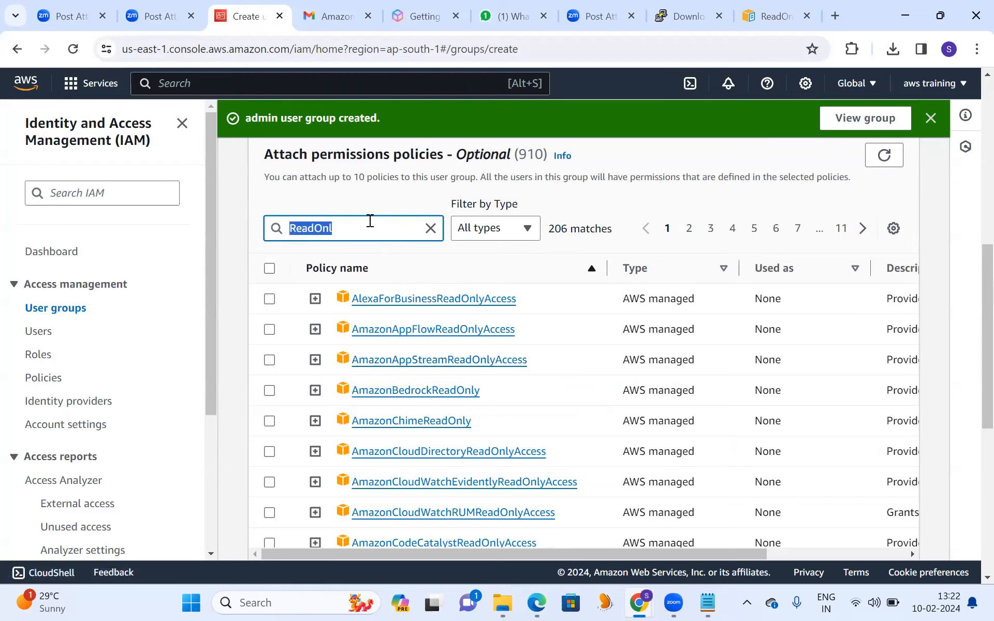
{"action": "left_click", "coordinate": [864, 229]}
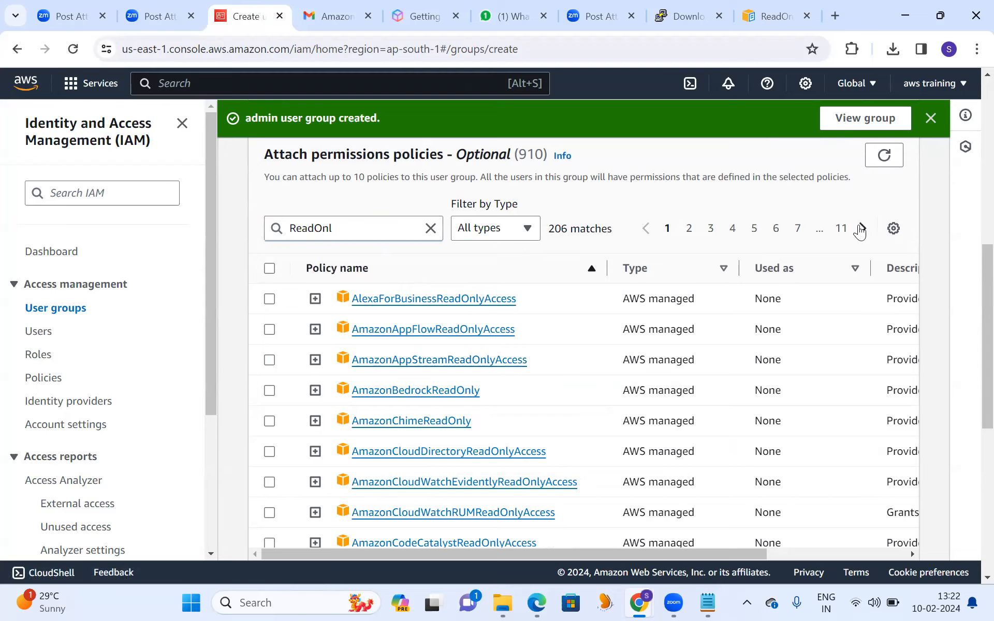
{"action": "left_click", "coordinate": [799, 231]}
{"action": "left_click", "coordinate": [544, 16]}
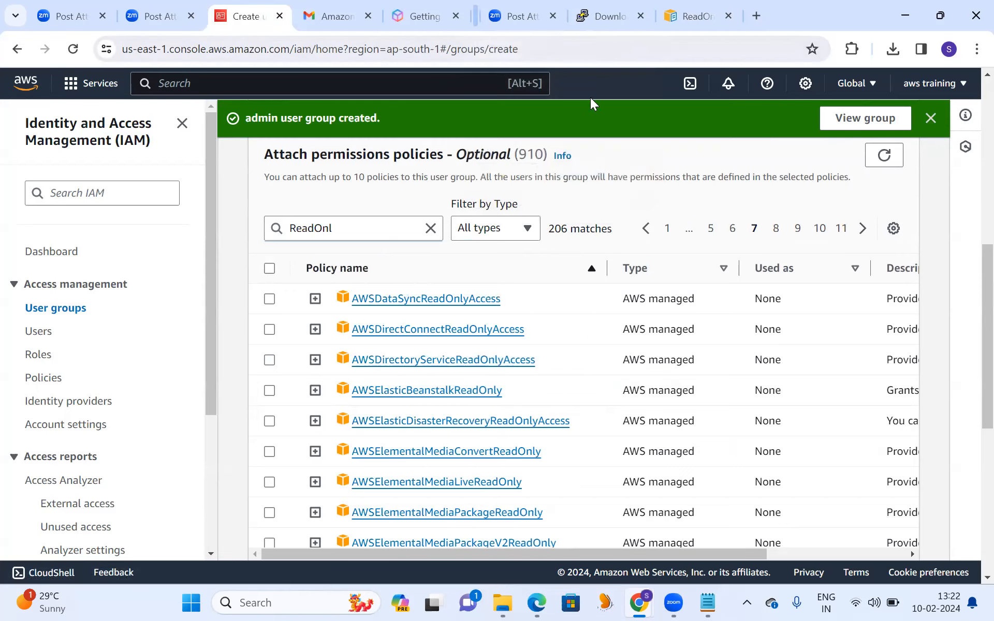
{"action": "left_click", "coordinate": [777, 229]}
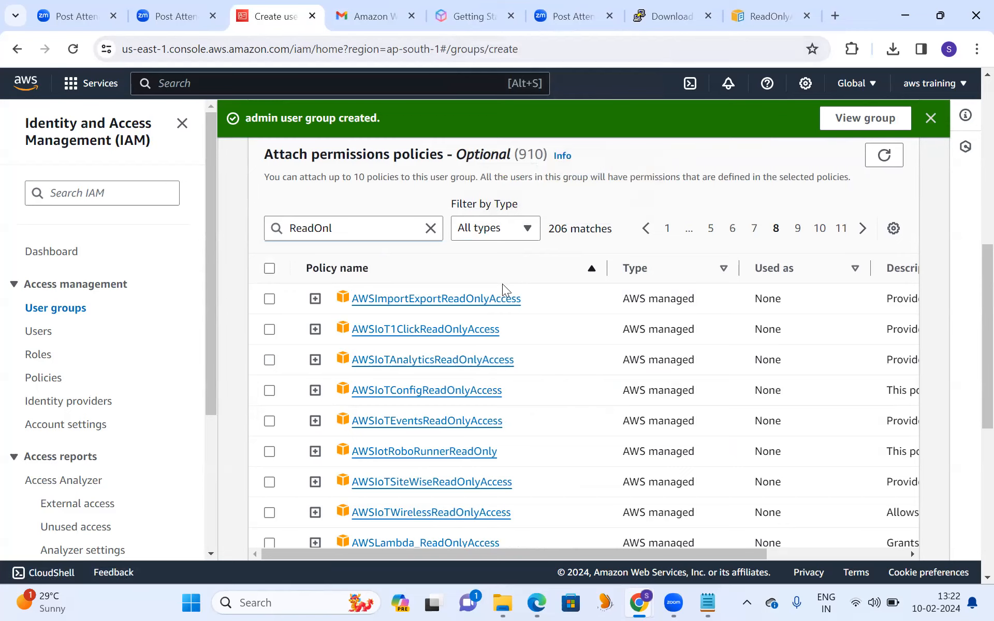
- Search the policies for 'readonly', returning 206 read-only policies
{"action": "double_click", "coordinate": [338, 222]}
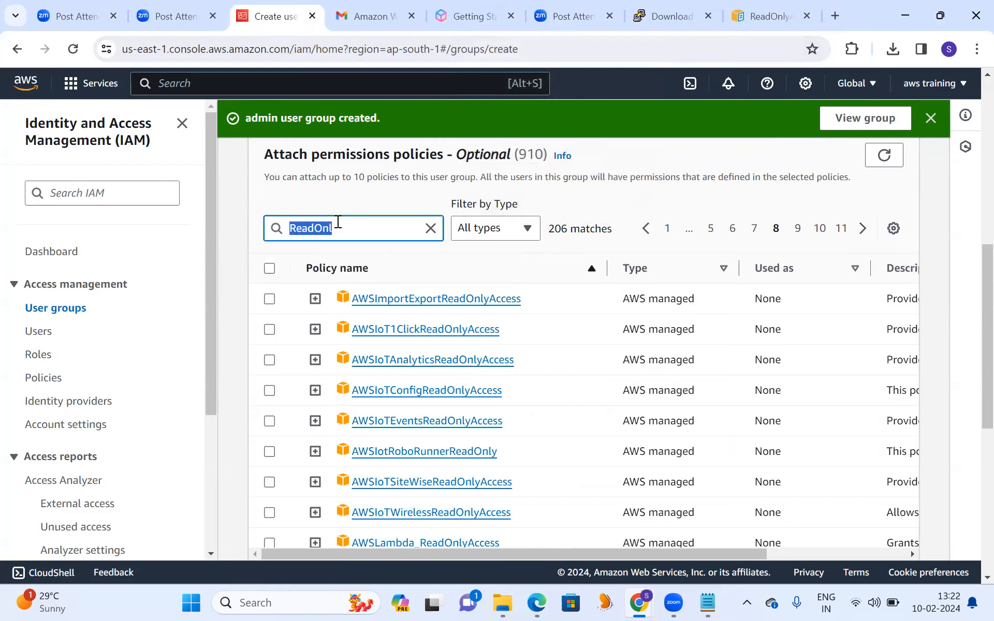
{"action": "type", "text": "read"}
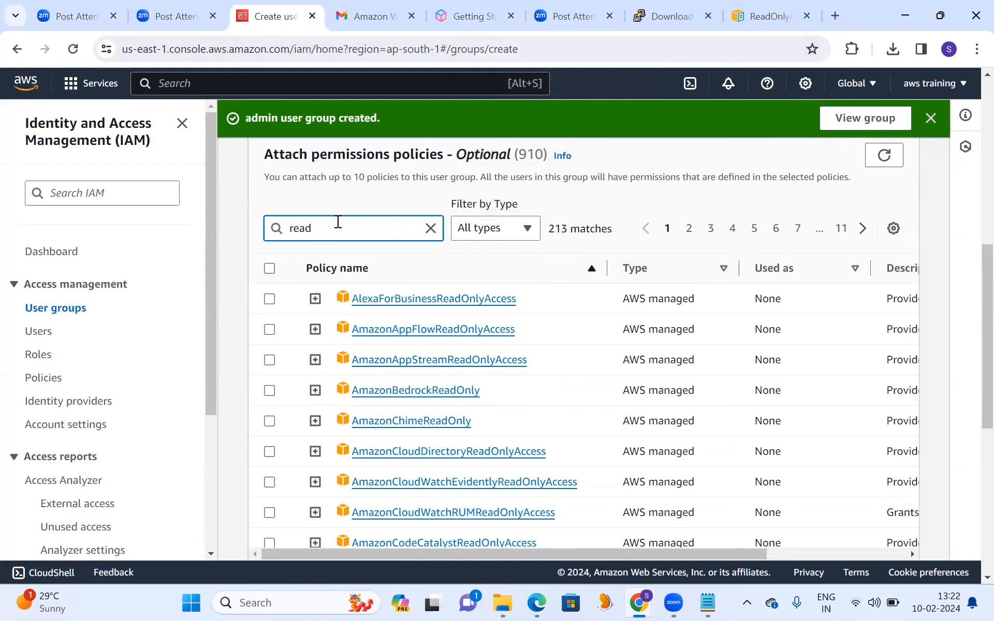
{"action": "key", "text": "BackSpace"}
{"action": "key", "text": "BackSpace"}
{"action": "key", "text": "BackSpace"}
{"action": "key", "text": "BackSpace"}
{"action": "type", "text": "amazon"}
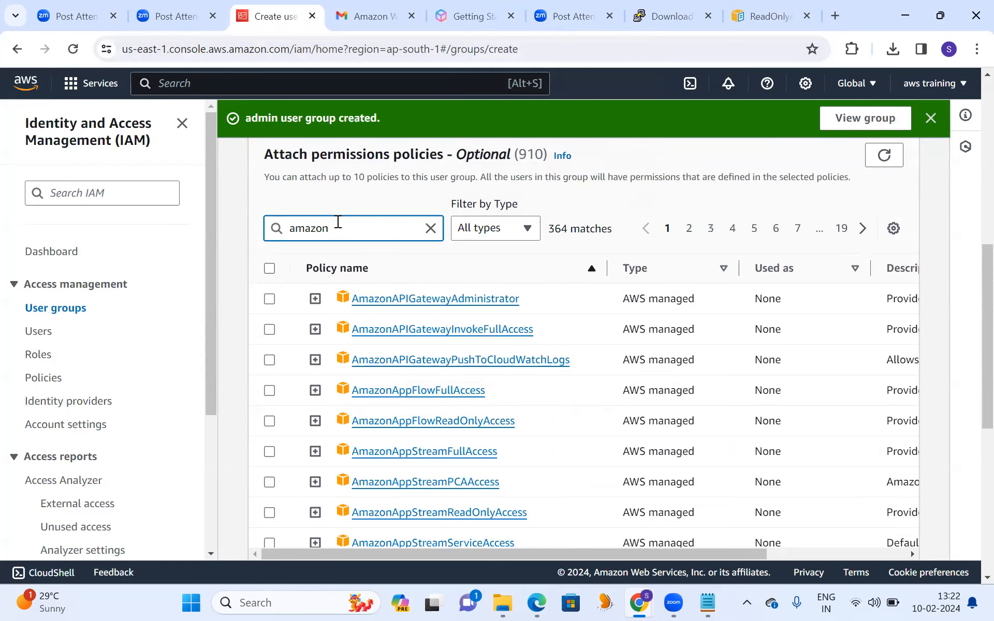
{"action": "type", "text": "read"}
{"action": "key", "text": "BackSpace"}
{"action": "key", "text": "BackSpace"}
{"action": "key", "text": "BackSpace"}
{"action": "key", "text": "BackSpace"}
{"action": "key", "text": "BackSpace"}
{"action": "key", "text": "BackSpace"}
{"action": "key", "text": "BackSpace"}
{"action": "key", "text": "BackSpace"}
{"action": "key", "text": "BackSpace"}
{"action": "type", "text": "reado"}
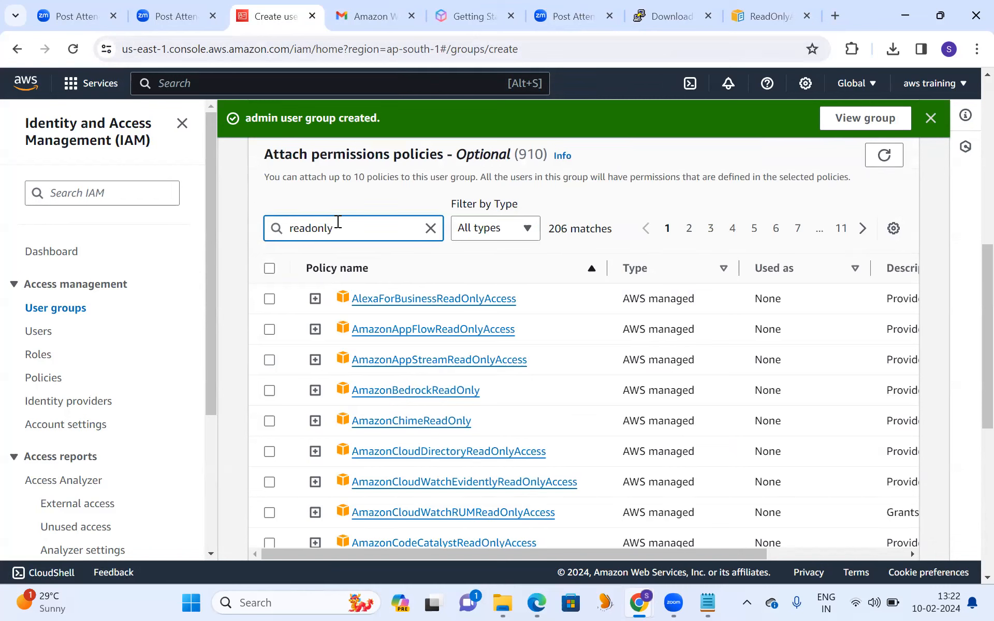
{"action": "type", "text": "nly"}
{"action": "double_click", "coordinate": [345, 226]}
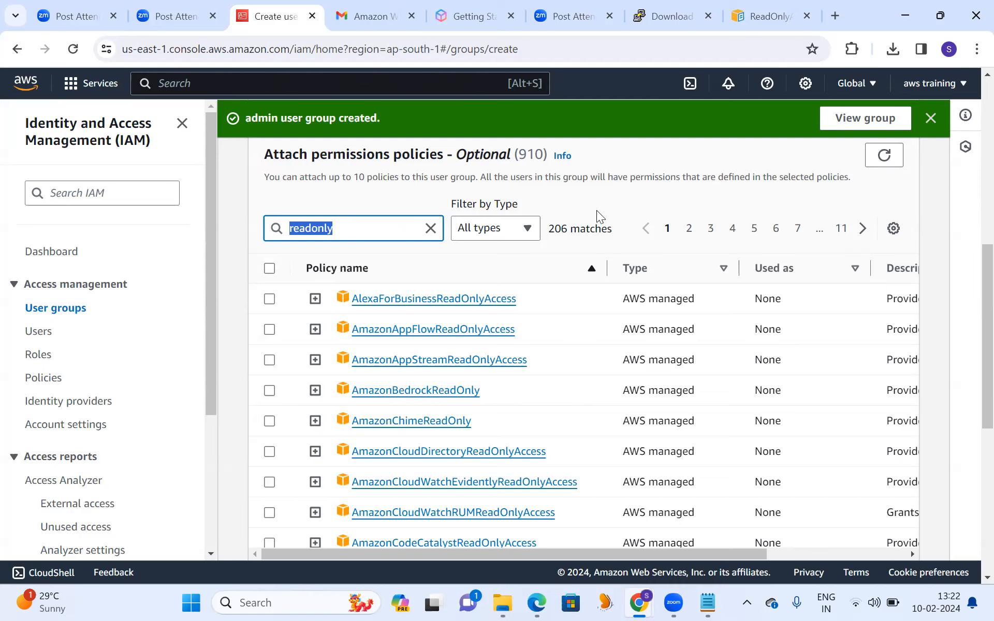
{"action": "scroll", "coordinate": [972, 356], "scroll_direction": "down", "scroll_amount": 6}
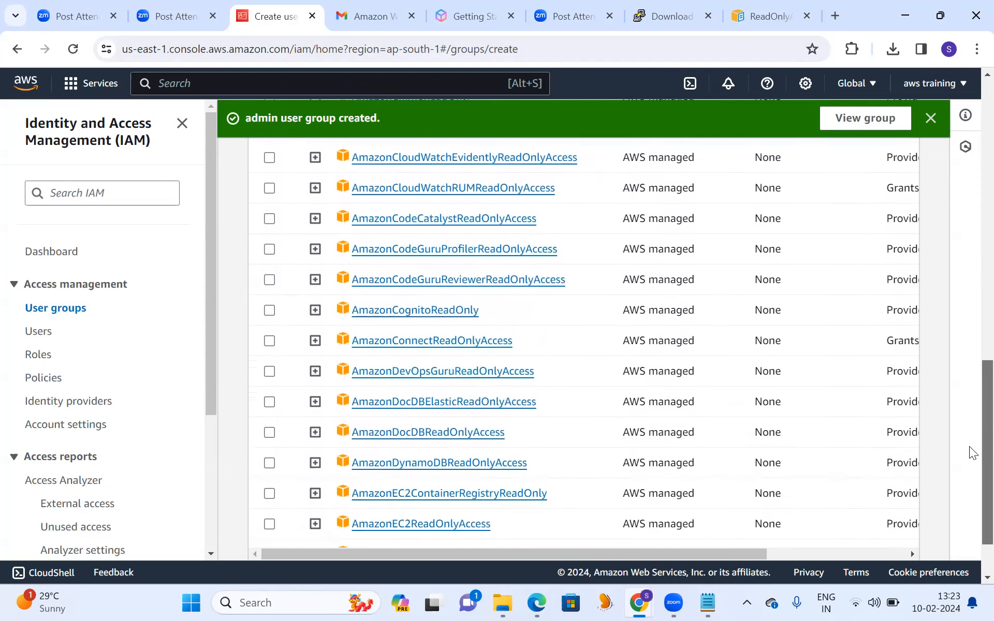
{"action": "scroll", "coordinate": [972, 459], "scroll_direction": "down", "scroll_amount": 1}
- Select AmazonEC2ReadOnlyAccess, preview its Describe-only policy JSON, and dismiss the admin-group success banner
{"action": "left_click", "coordinate": [270, 485]}
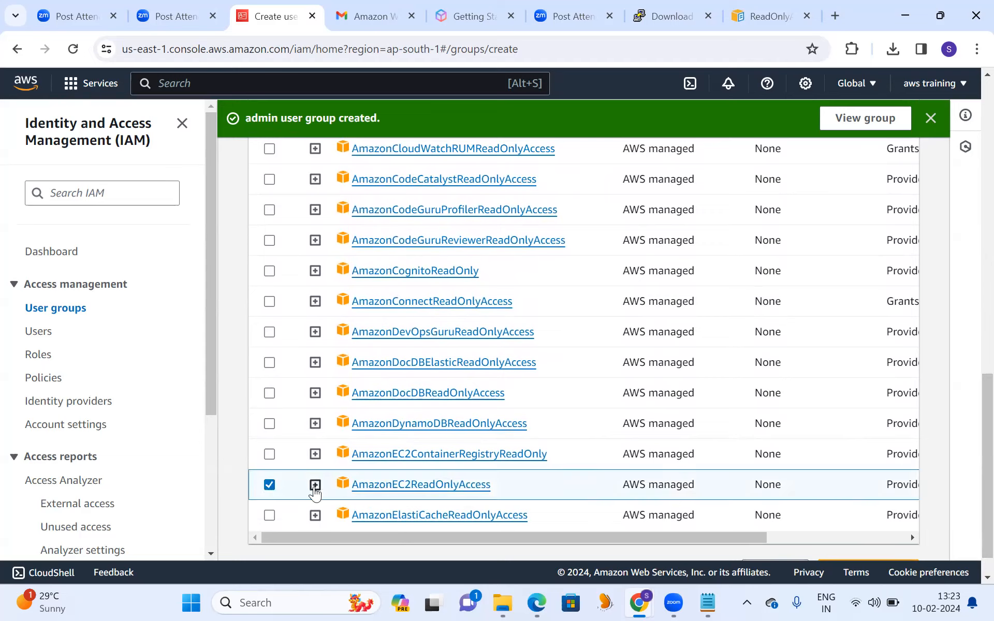
{"action": "left_click", "coordinate": [315, 486]}
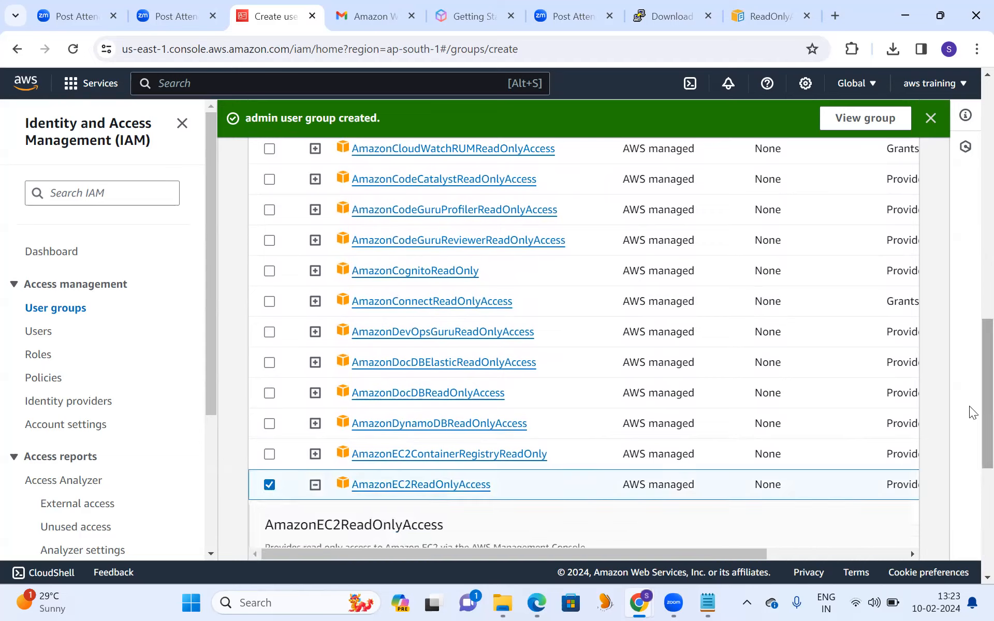
{"action": "scroll", "coordinate": [972, 403], "scroll_direction": "down", "scroll_amount": 4}
{"action": "scroll", "coordinate": [972, 435], "scroll_direction": "down", "scroll_amount": 3}
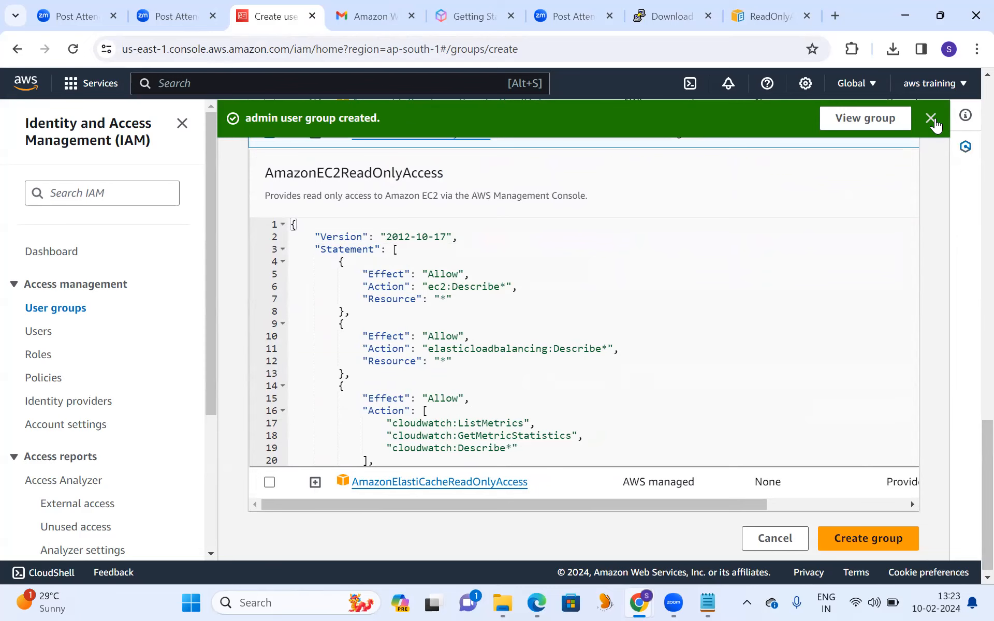
{"action": "left_click", "coordinate": [931, 119]}
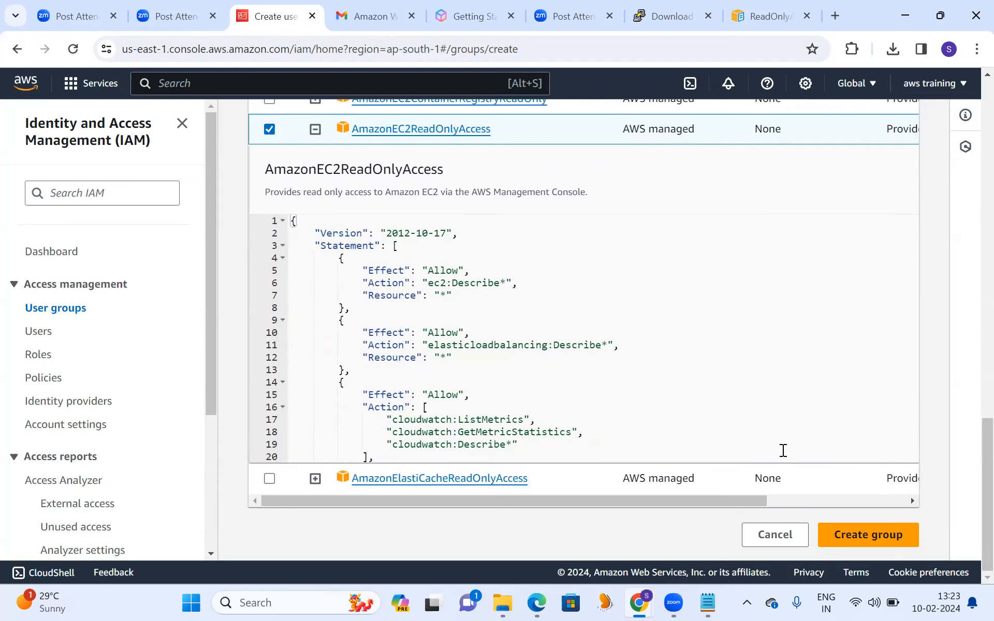
- Finish creating the reader user group with AmazonEC2ReadOnlyAccess selected
{"action": "left_click", "coordinate": [852, 543]}
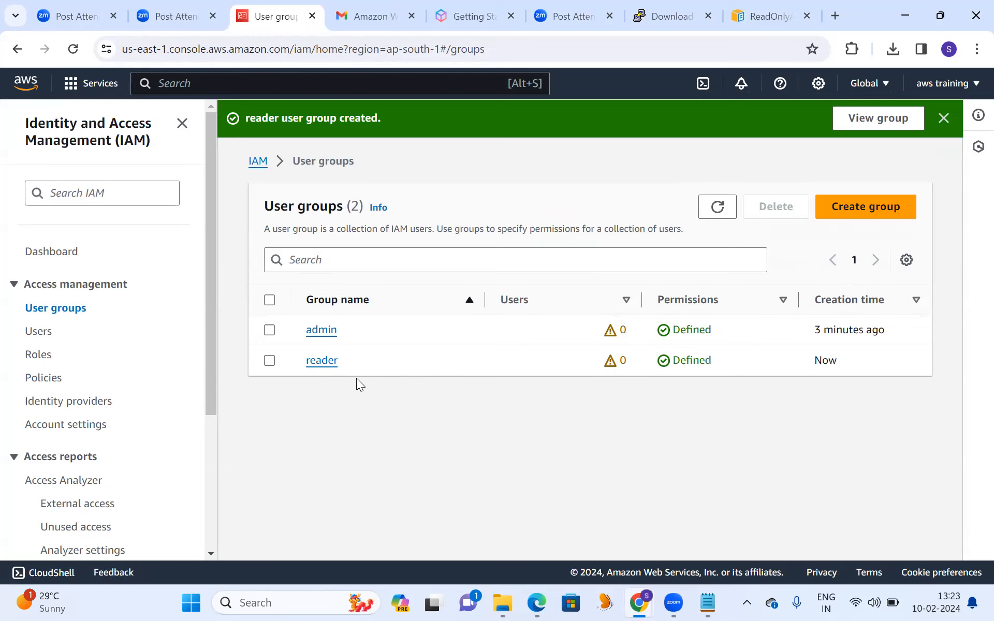
- Open the reader group's Permissions tab and start attaching managed policies
{"action": "left_click", "coordinate": [325, 363]}
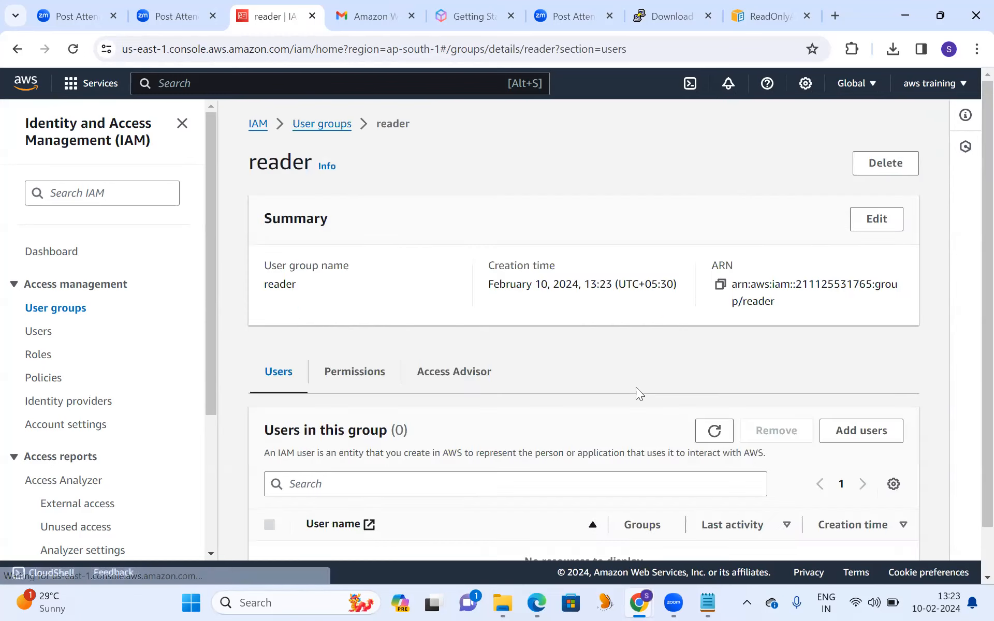
{"action": "scroll", "coordinate": [970, 328], "scroll_direction": "down", "scroll_amount": 1}
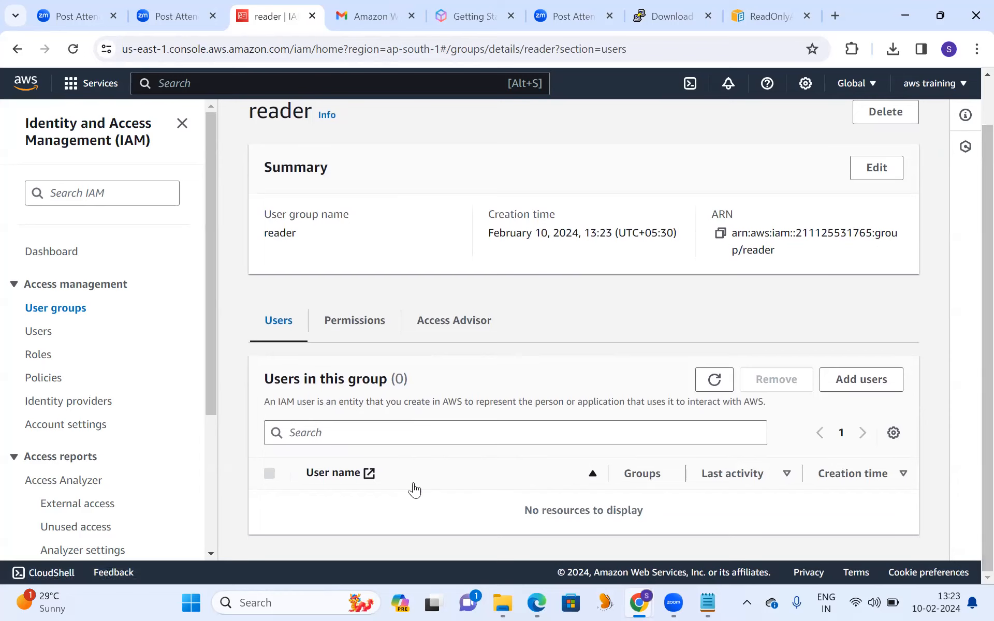
{"action": "left_click", "coordinate": [364, 333]}
{"action": "scroll", "coordinate": [972, 343], "scroll_direction": "down", "scroll_amount": 1}
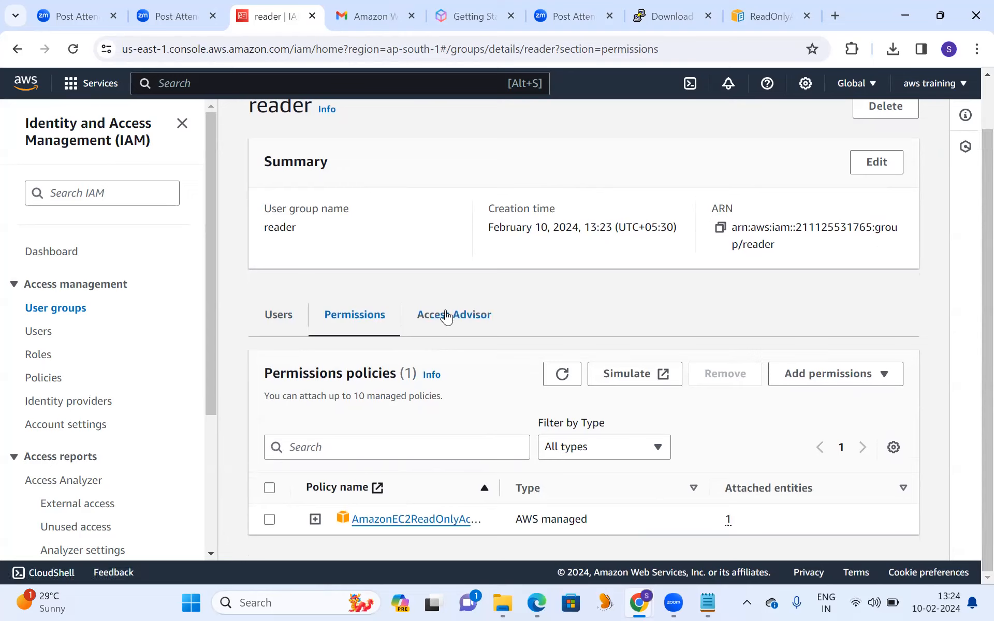
{"action": "left_click", "coordinate": [838, 375]}
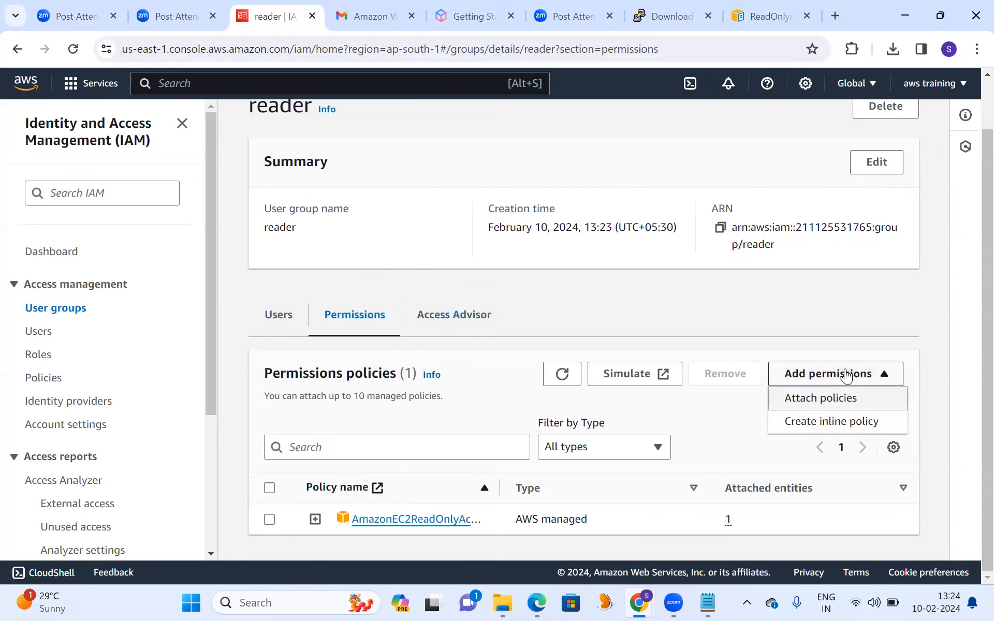
{"action": "left_click", "coordinate": [819, 399]}
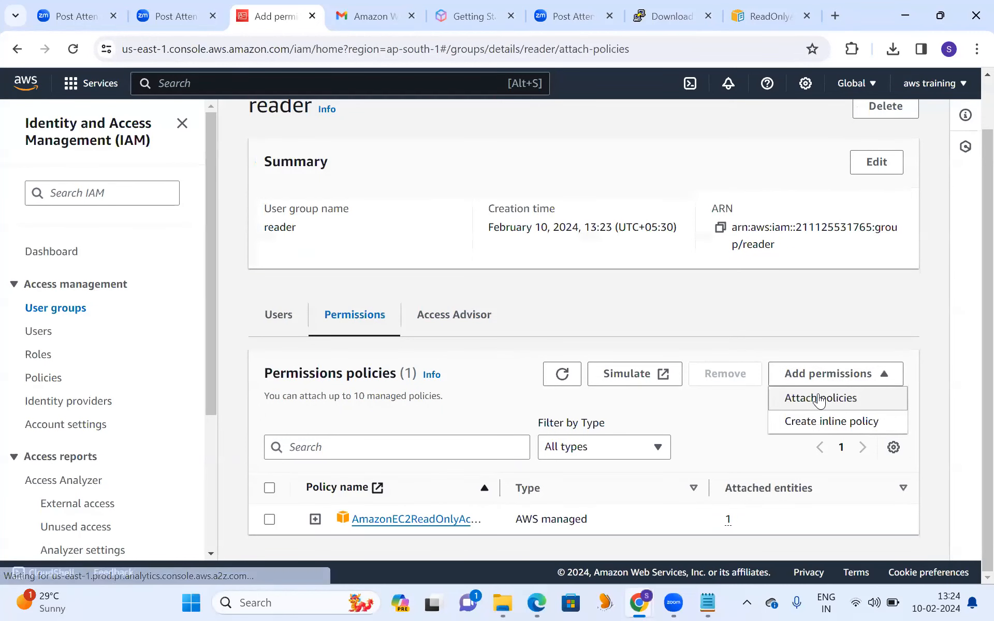
- Attach AmazonS3ReadOnlyAccess and AmazonVPCReadOnlyAccess to reader, found by searching s3 and vpcre
{"action": "left_click_drag", "start_coordinate": [303, 328], "coordinate": [418, 337]}
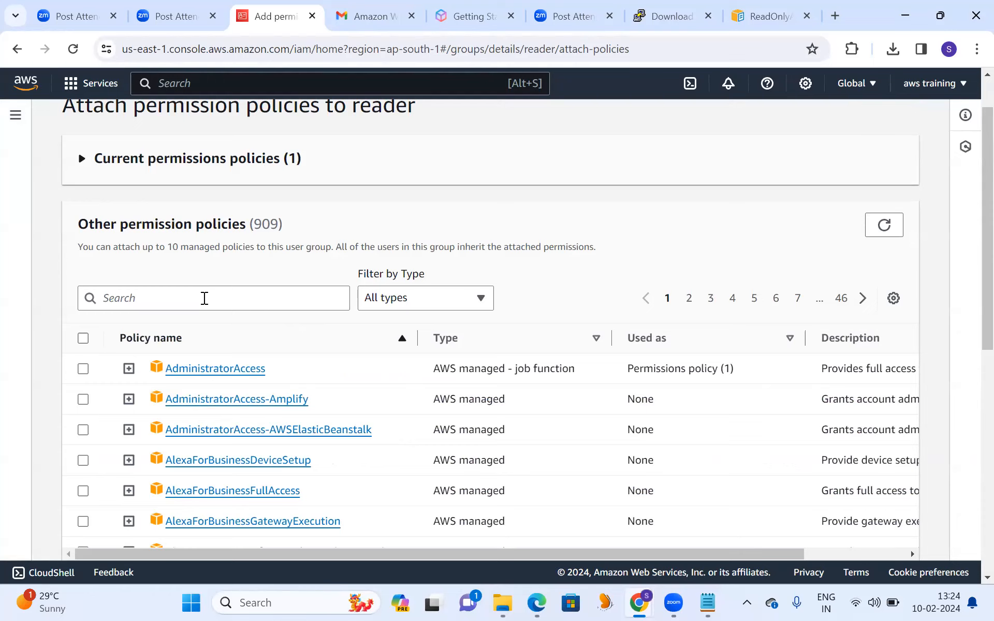
{"action": "left_click", "coordinate": [204, 298]}
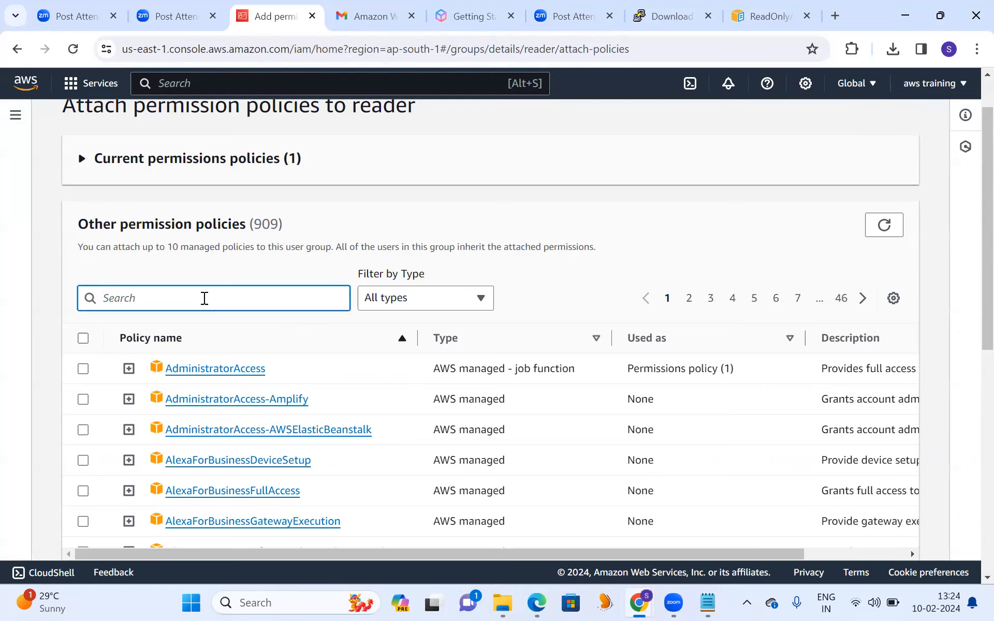
{"action": "type", "text": "s3"}
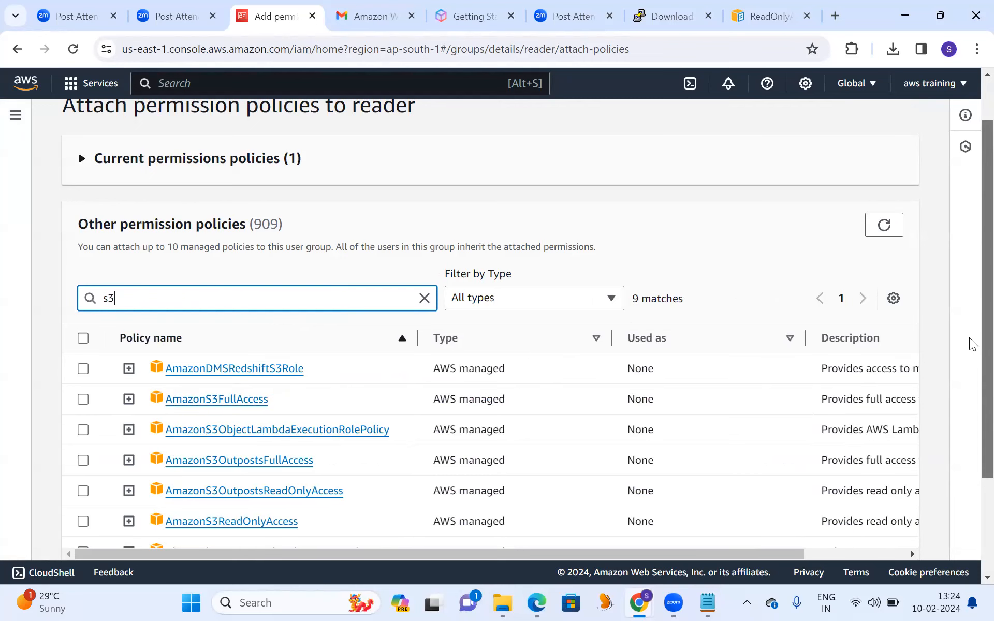
{"action": "scroll", "coordinate": [972, 369], "scroll_direction": "down", "scroll_amount": 1}
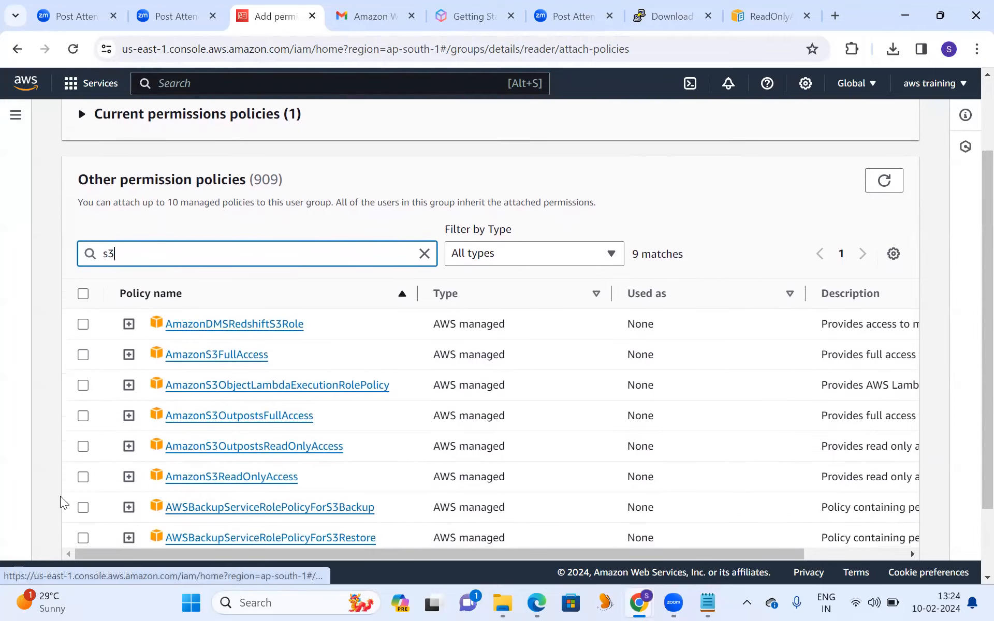
{"action": "left_click", "coordinate": [84, 477]}
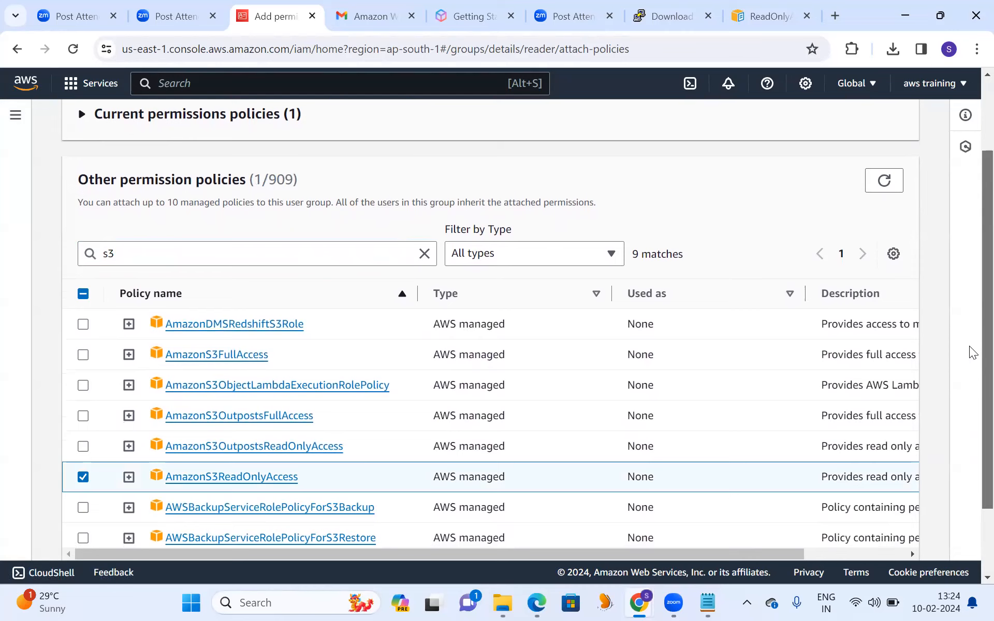
{"action": "scroll", "coordinate": [973, 344], "scroll_direction": "down", "scroll_amount": 2}
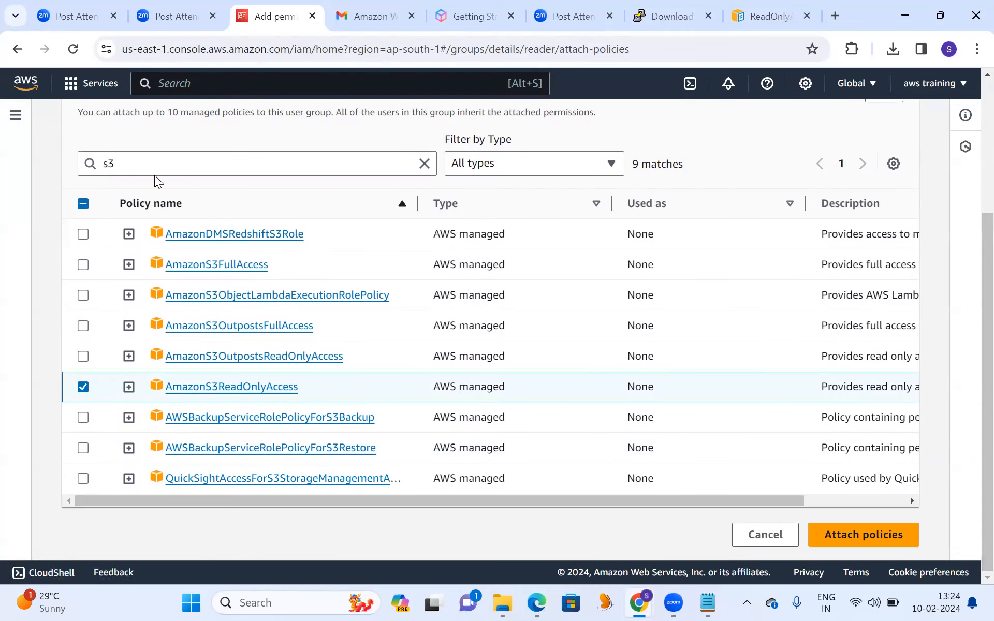
{"action": "double_click", "coordinate": [175, 158]}
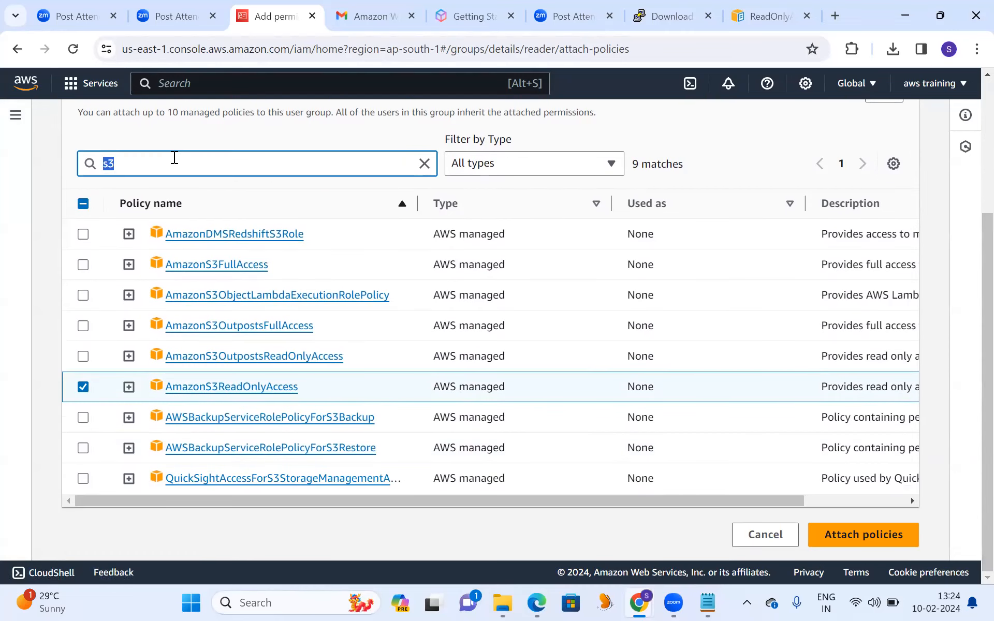
{"action": "type", "text": "vpc"}
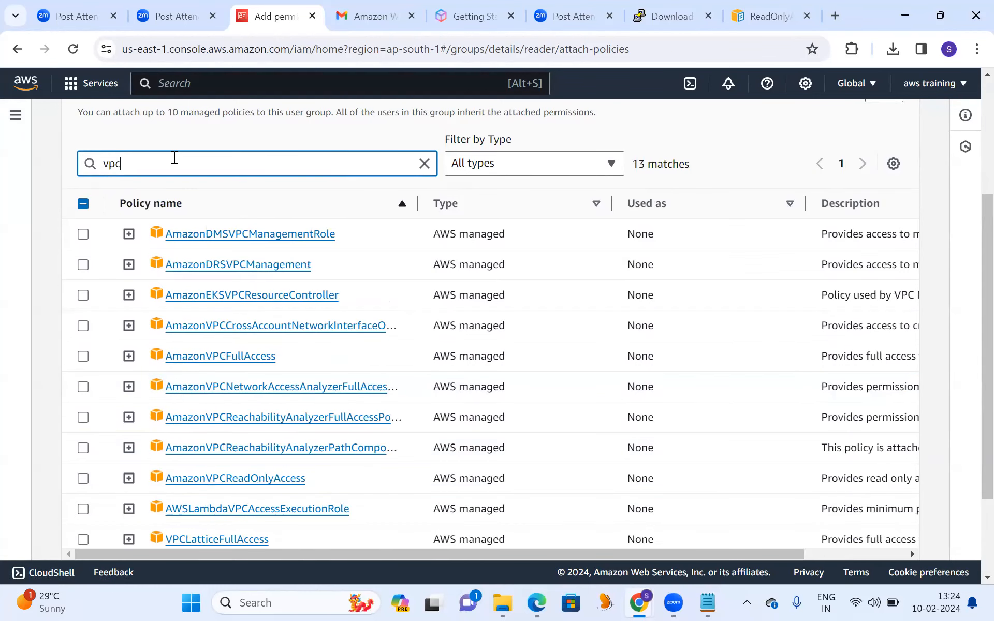
{"action": "type", "text": "re"}
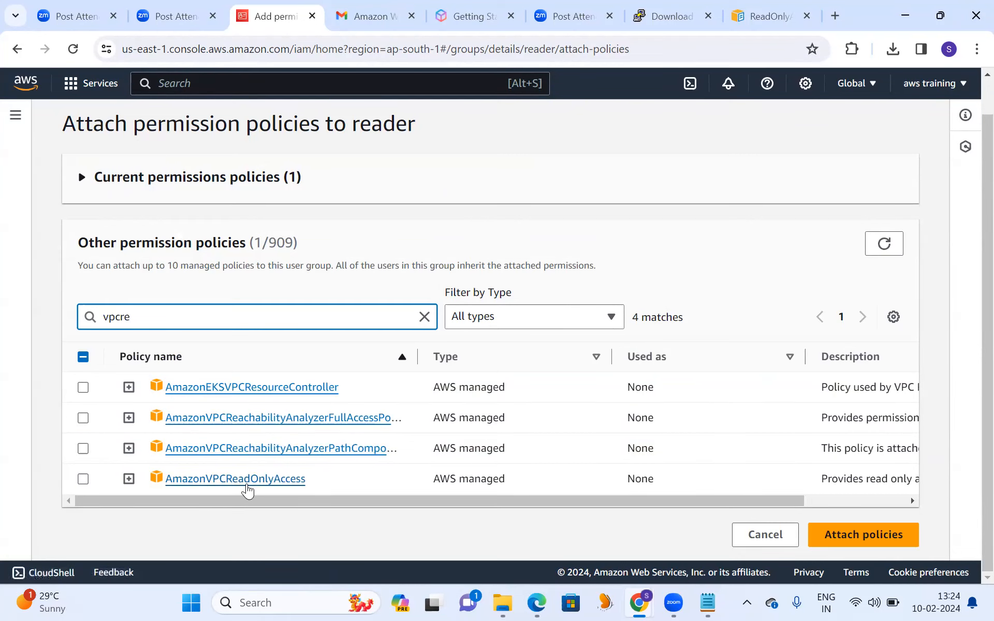
{"action": "left_click", "coordinate": [83, 478]}
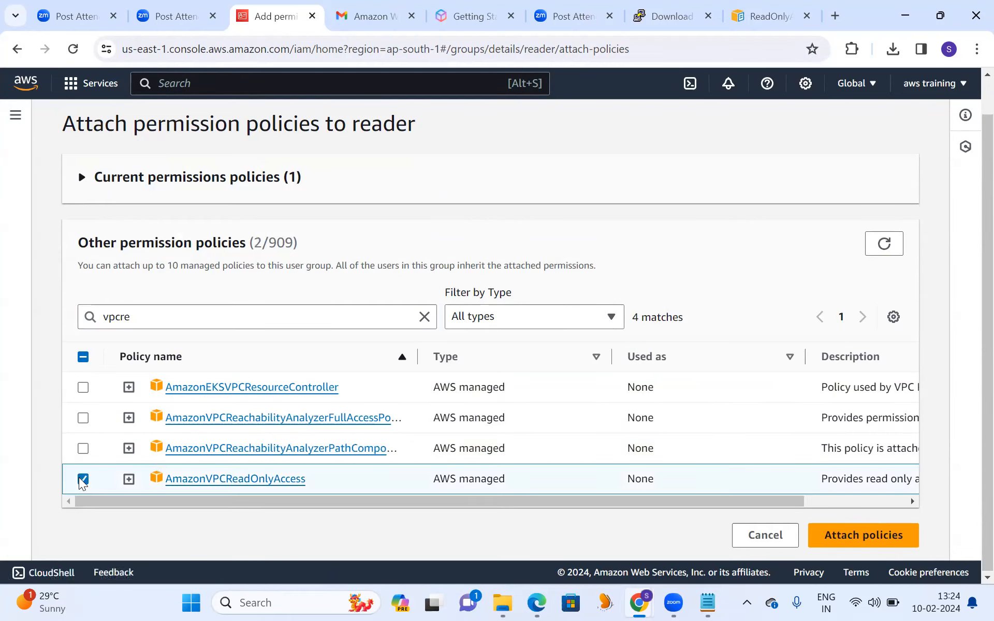
{"action": "left_click", "coordinate": [887, 536]}
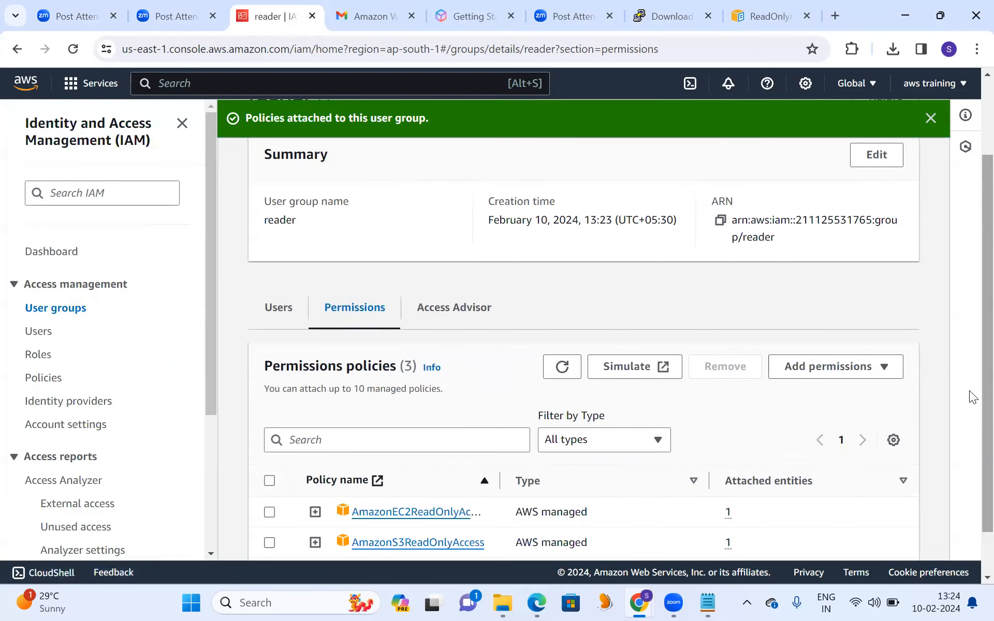
- Return to the User groups list and begin creating another group
{"action": "scroll", "coordinate": [971, 407], "scroll_direction": "down", "scroll_amount": 1}
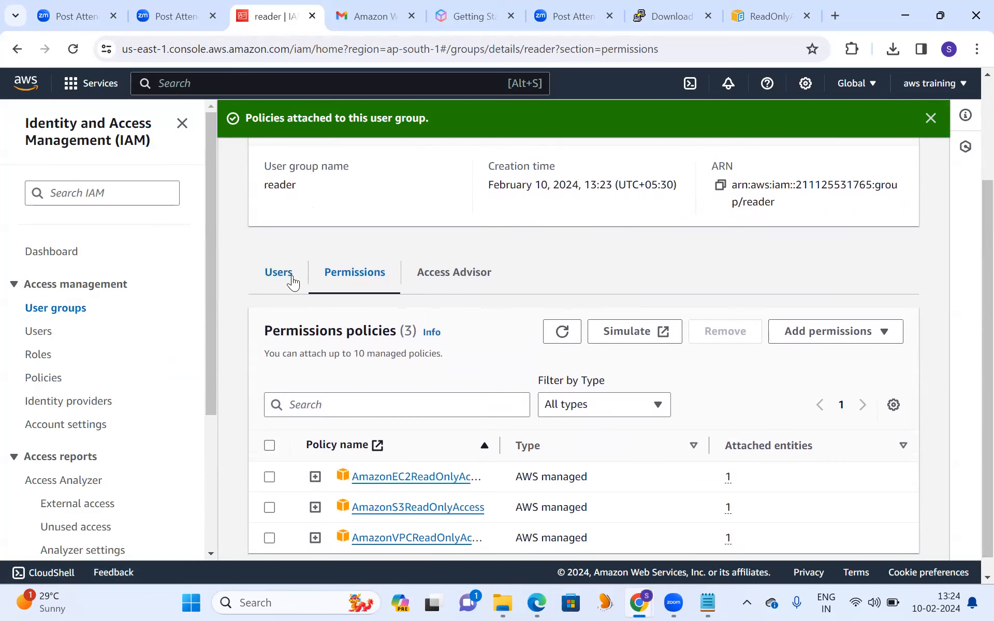
{"action": "left_click", "coordinate": [49, 311]}
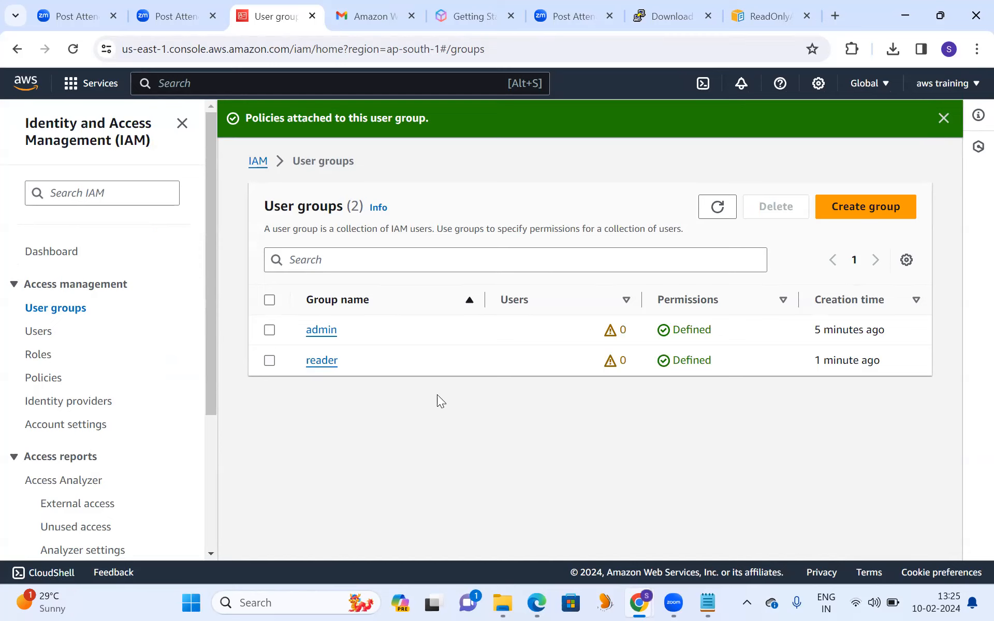
{"action": "left_click", "coordinate": [879, 220]}
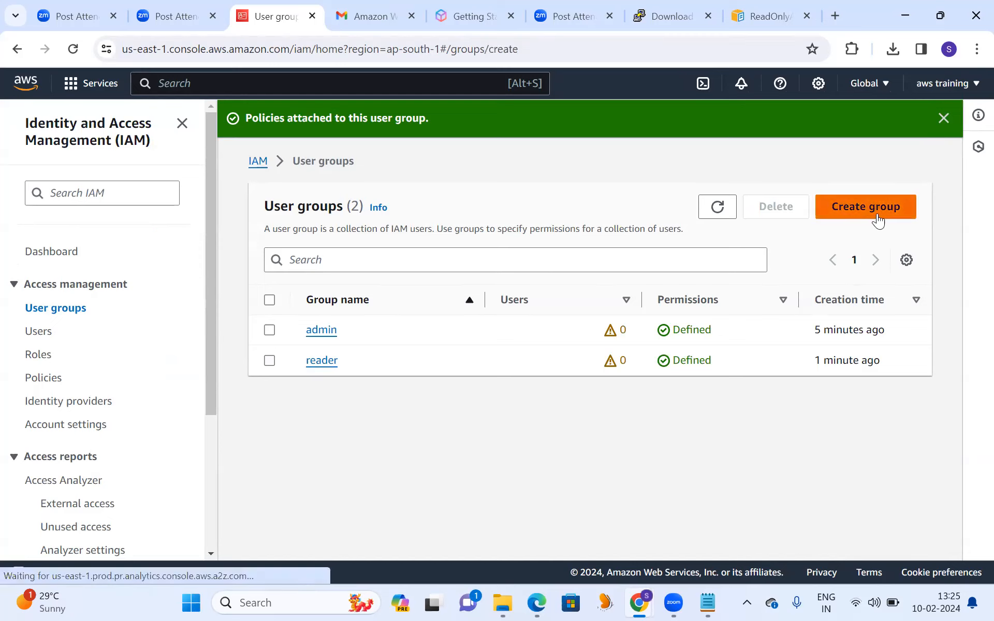
- Name the new group ec2-vpc and select AmazonEC2ReadOnlyAccess
{"action": "left_click", "coordinate": [524, 299]}
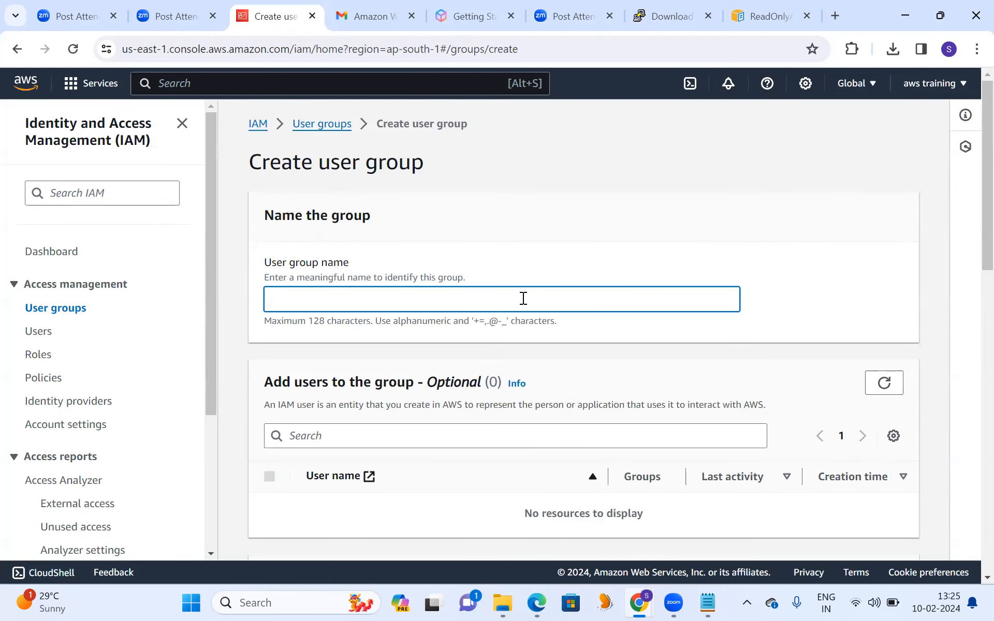
{"action": "type", "text": "ec2-vpc"}
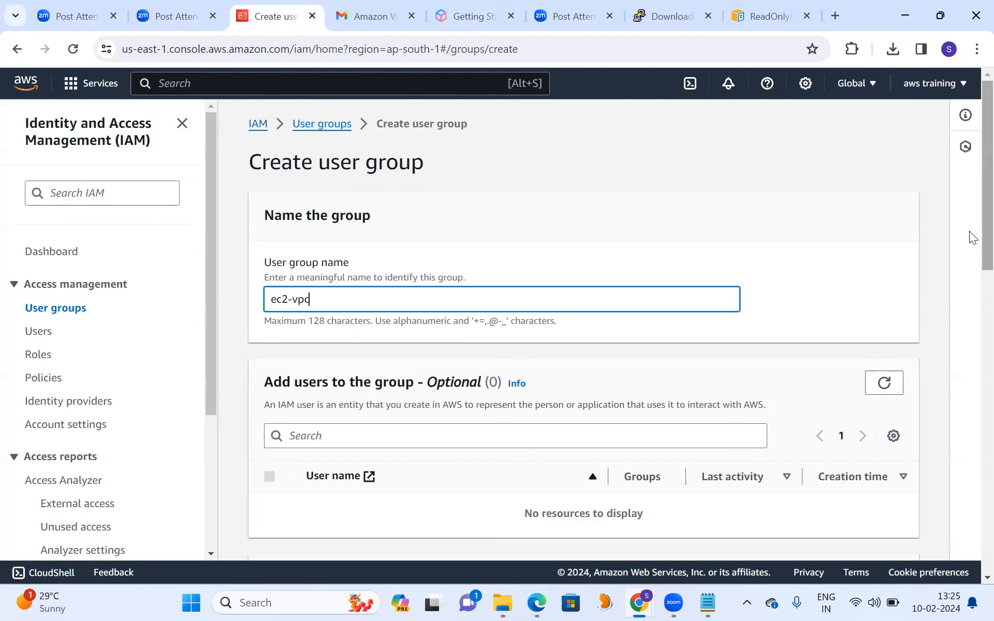
{"action": "scroll", "coordinate": [973, 237], "scroll_direction": "down", "scroll_amount": 6}
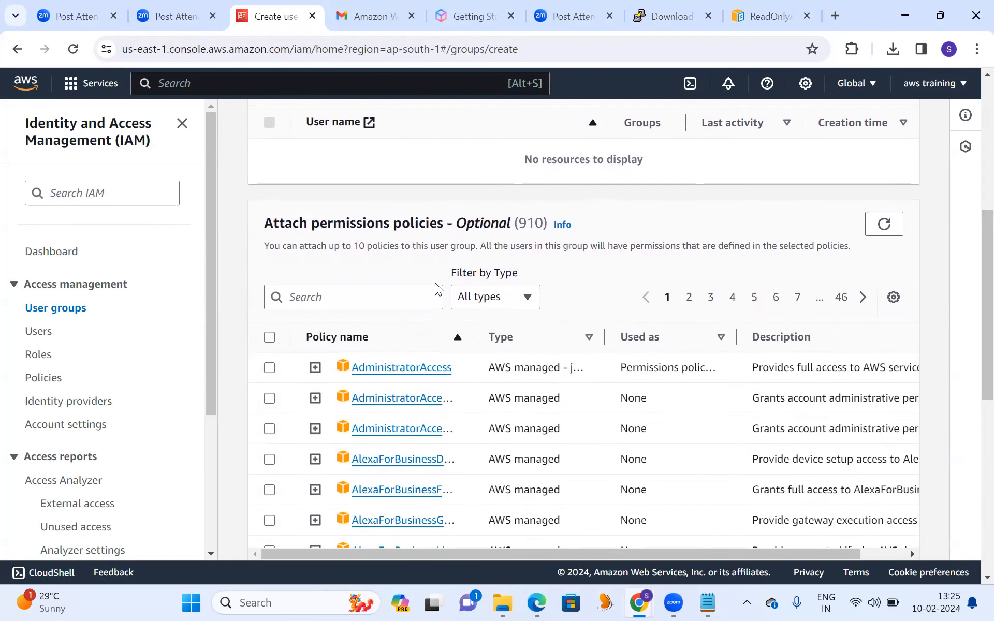
{"action": "left_click", "coordinate": [360, 300]}
{"action": "type", "text": "ec"}
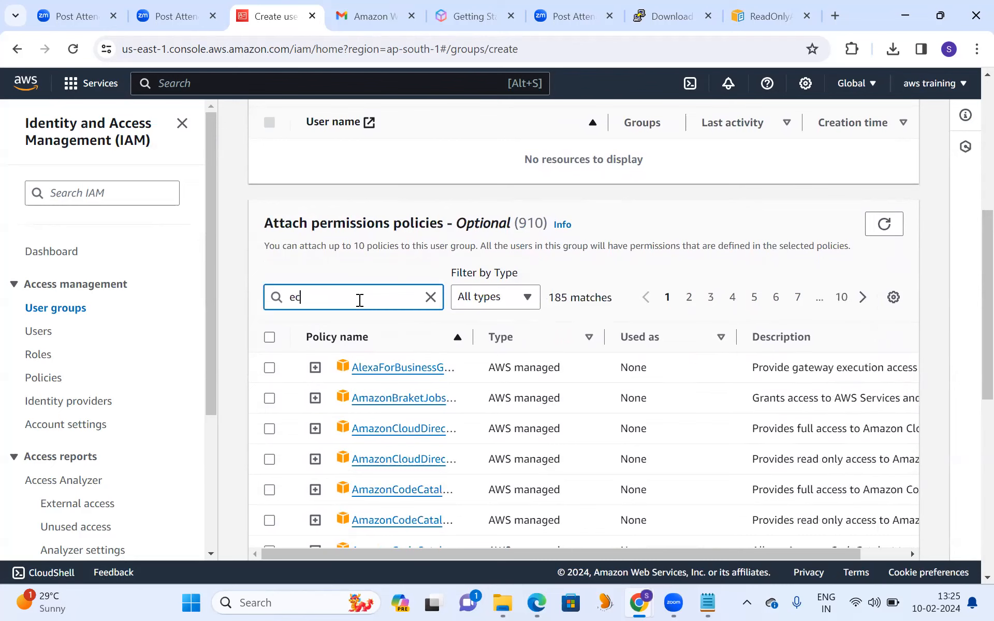
{"action": "type", "text": "2"}
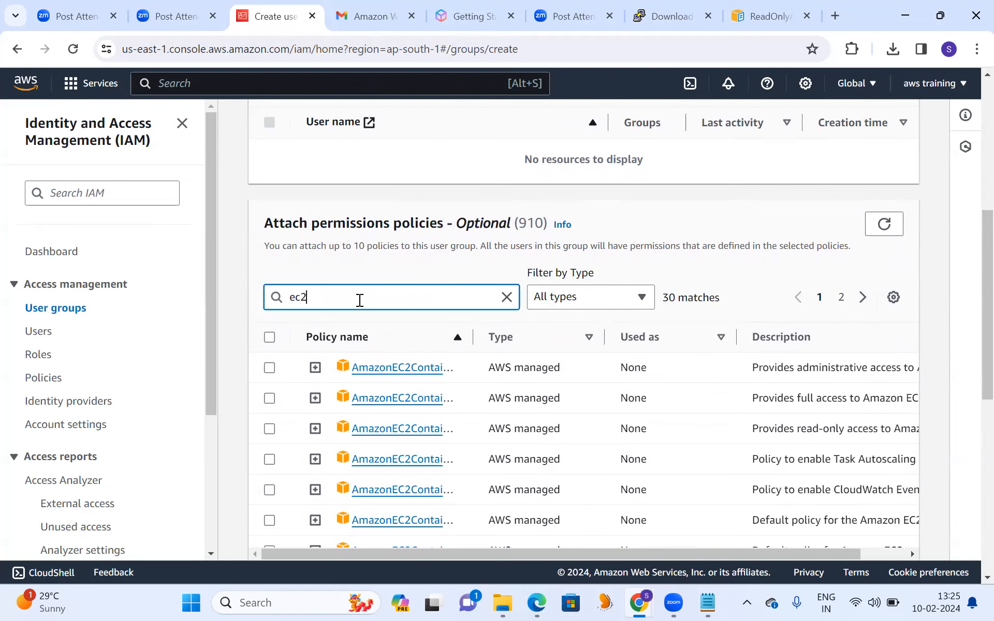
{"action": "type", "text": "re"}
{"action": "left_click_drag", "start_coordinate": [473, 438], "coordinate": [542, 440]}
{"action": "left_click", "coordinate": [269, 479]}
- Also select AmazonVPCReadOnlyAccess and create the ec2-vpc group
{"action": "double_click", "coordinate": [355, 411]}
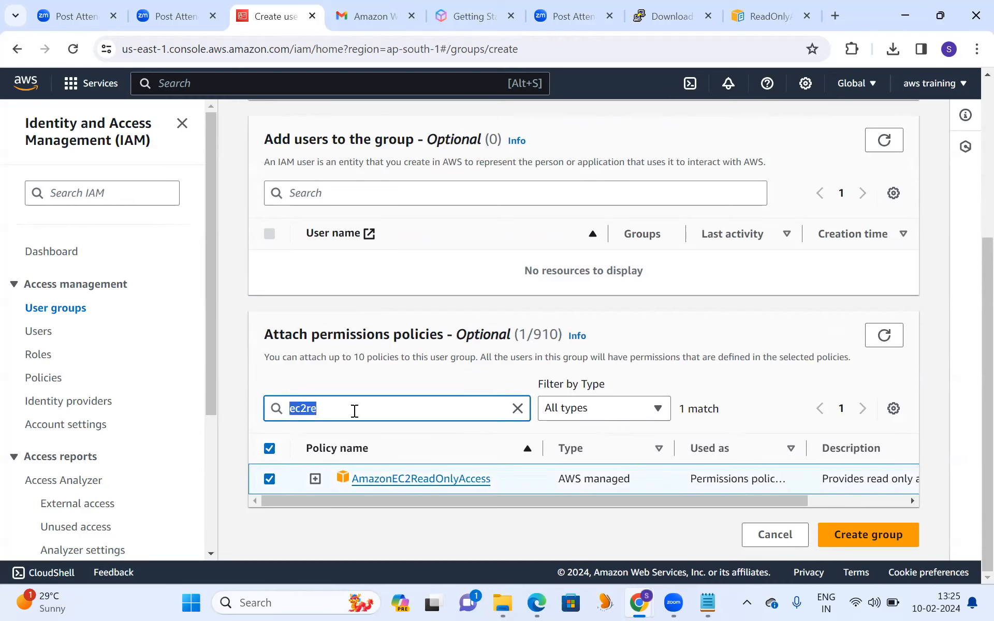
{"action": "type", "text": "vpc"}
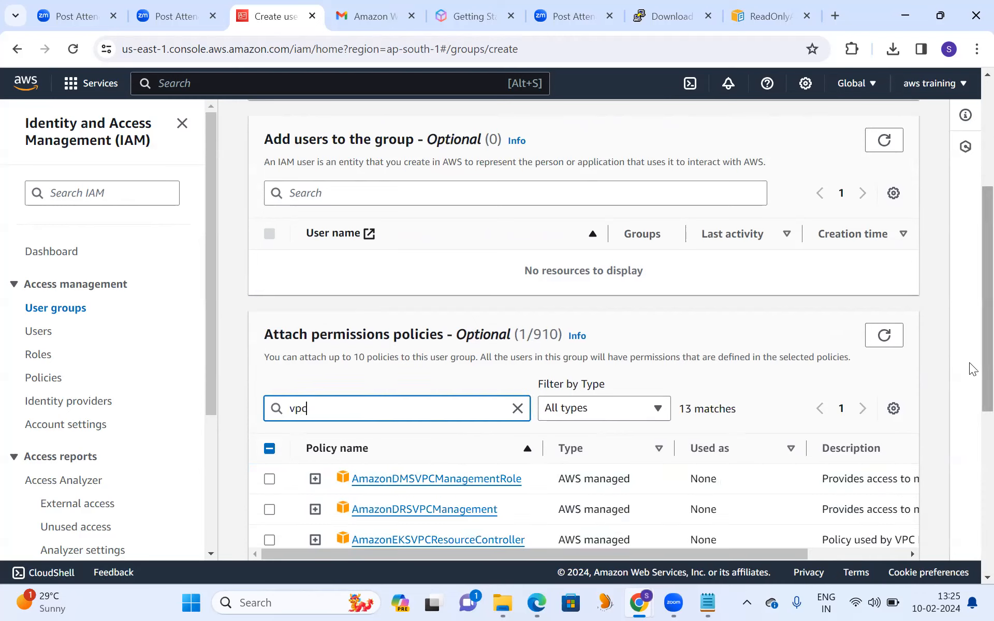
{"action": "scroll", "coordinate": [972, 428], "scroll_direction": "down", "scroll_amount": 2}
{"action": "scroll", "coordinate": [972, 428], "scroll_direction": "down", "scroll_amount": 3}
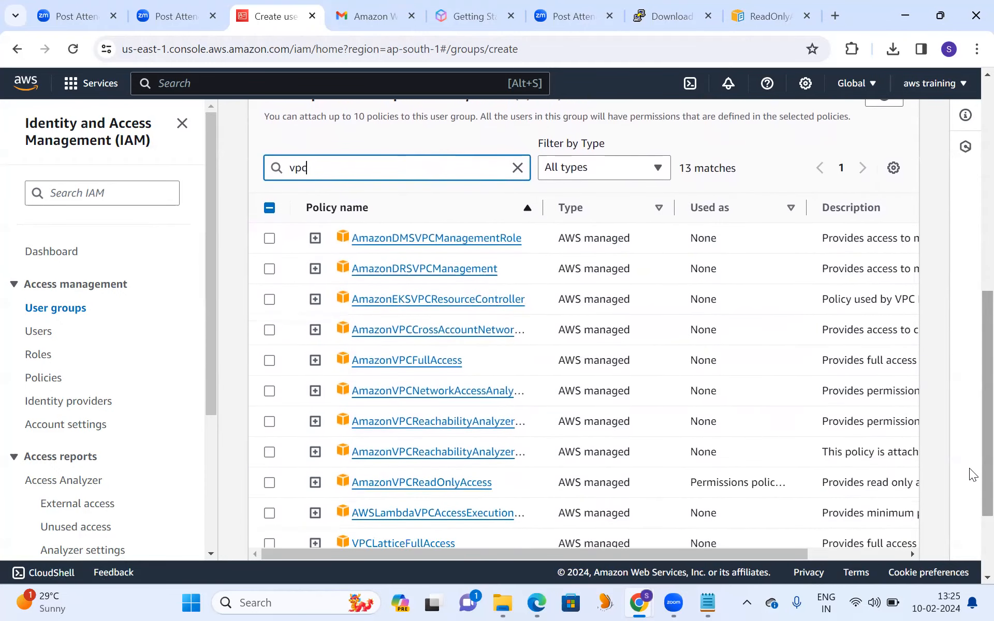
{"action": "left_click", "coordinate": [268, 483]}
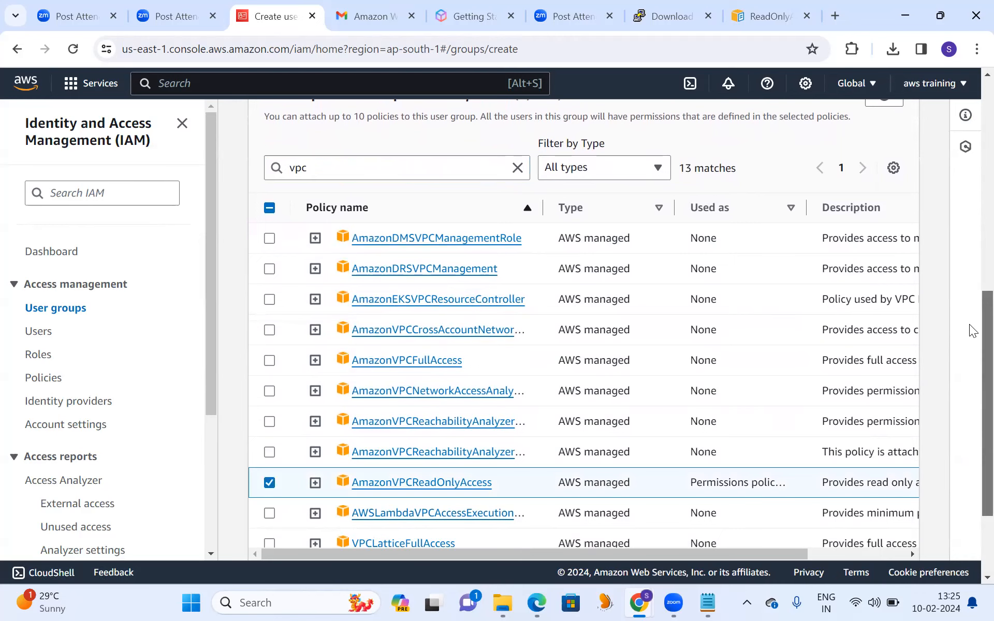
{"action": "scroll", "coordinate": [968, 330], "scroll_direction": "down", "scroll_amount": 3}
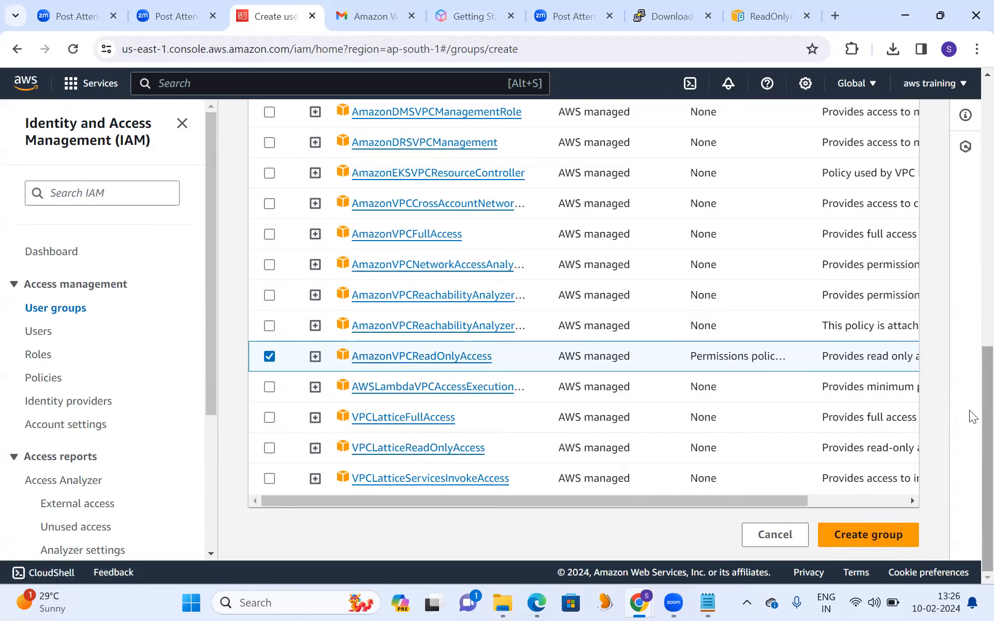
{"action": "left_click", "coordinate": [851, 542]}
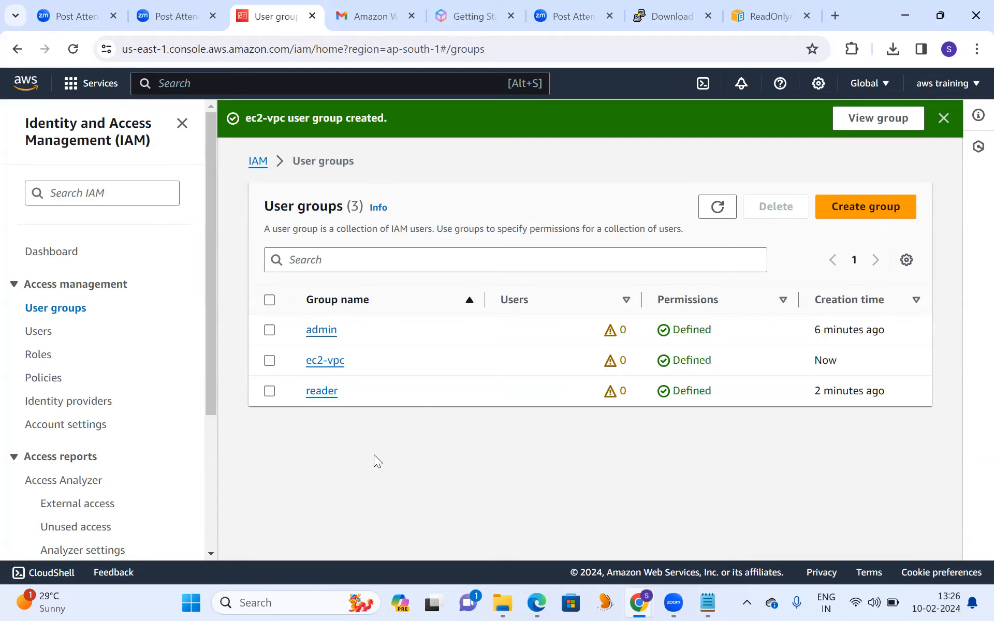
- Start a new IAM user from the Users page, enter its user name, and enable console access
{"action": "left_click", "coordinate": [33, 333]}
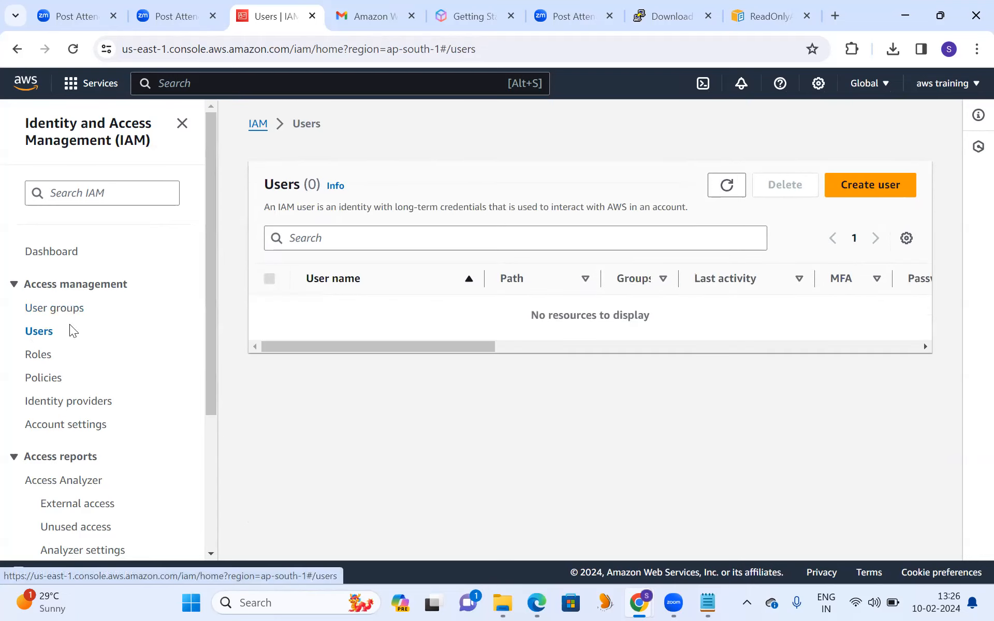
{"action": "left_click", "coordinate": [870, 186]}
{"action": "left_click", "coordinate": [337, 295]}
{"action": "type", "text": "sampath"}
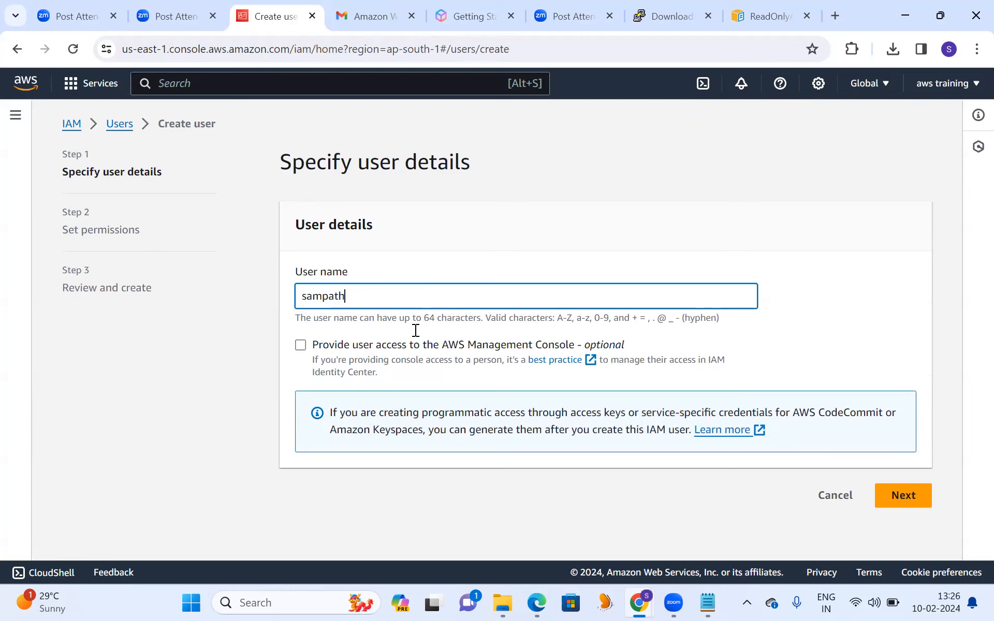
{"action": "left_click", "coordinate": [301, 345]}
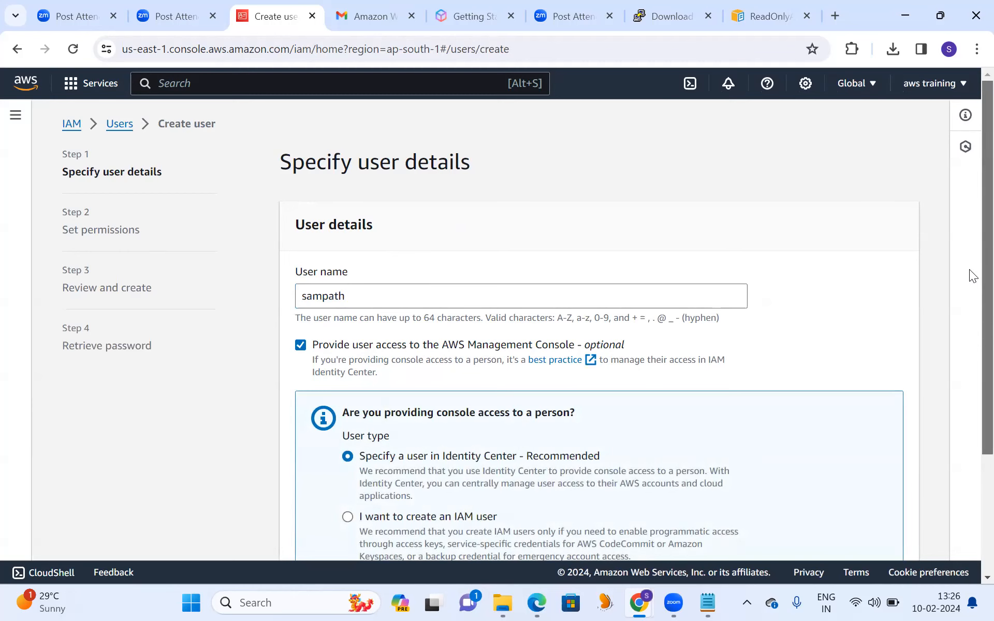
{"action": "scroll", "coordinate": [971, 290], "scroll_direction": "down", "scroll_amount": 1}
{"action": "scroll", "coordinate": [970, 332], "scroll_direction": "down", "scroll_amount": 1}
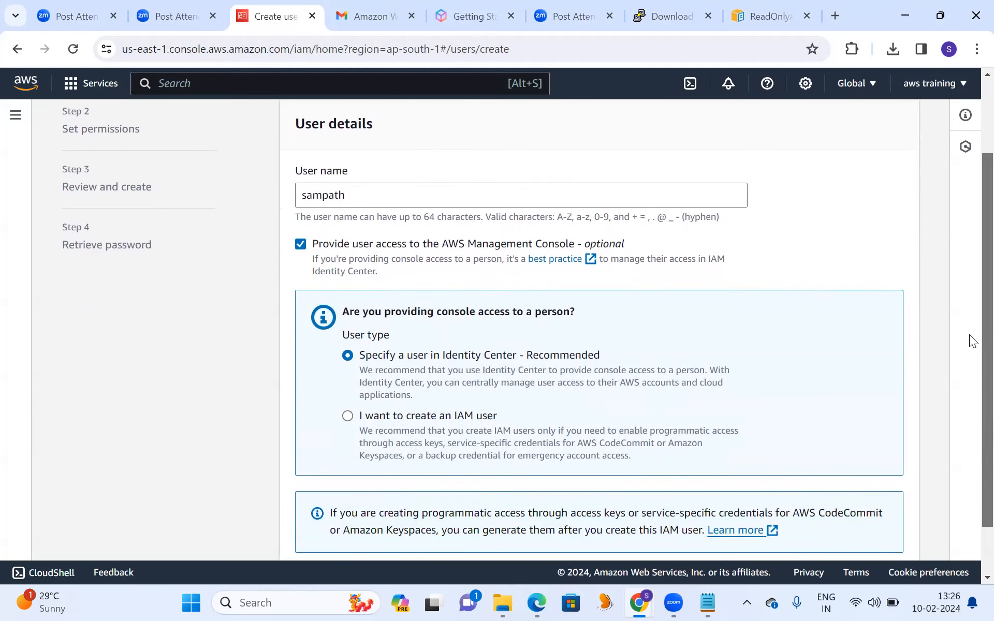
{"action": "scroll", "coordinate": [971, 347], "scroll_direction": "down", "scroll_amount": 1}
{"action": "scroll", "coordinate": [971, 373], "scroll_direction": "down", "scroll_amount": 1}
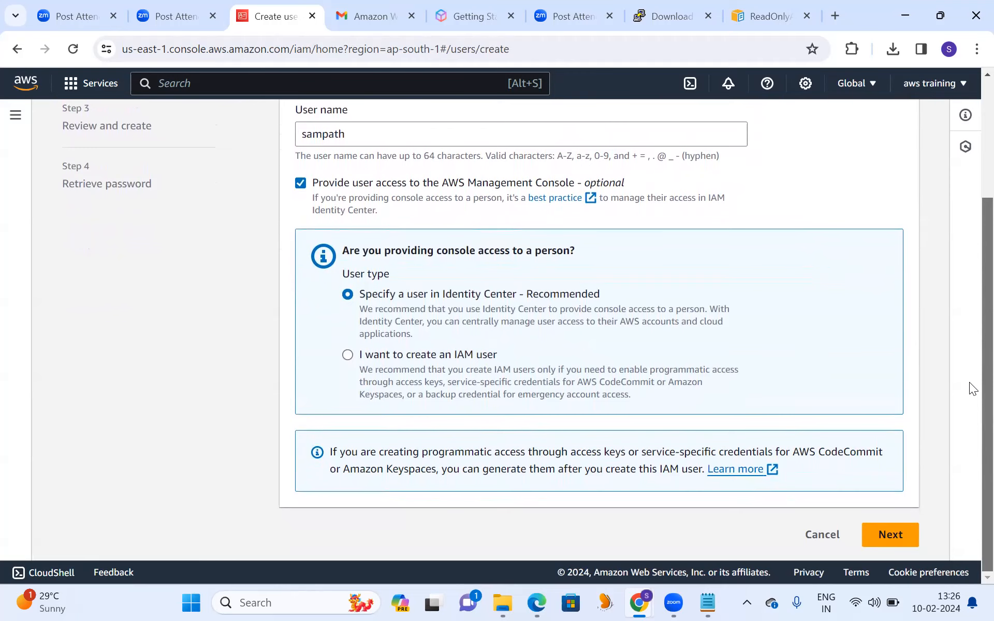
{"action": "scroll", "coordinate": [970, 355], "scroll_direction": "up", "scroll_amount": 1}
{"action": "scroll", "coordinate": [972, 393], "scroll_direction": "down", "scroll_amount": 1}
{"action": "scroll", "coordinate": [970, 362], "scroll_direction": "up", "scroll_amount": 1}
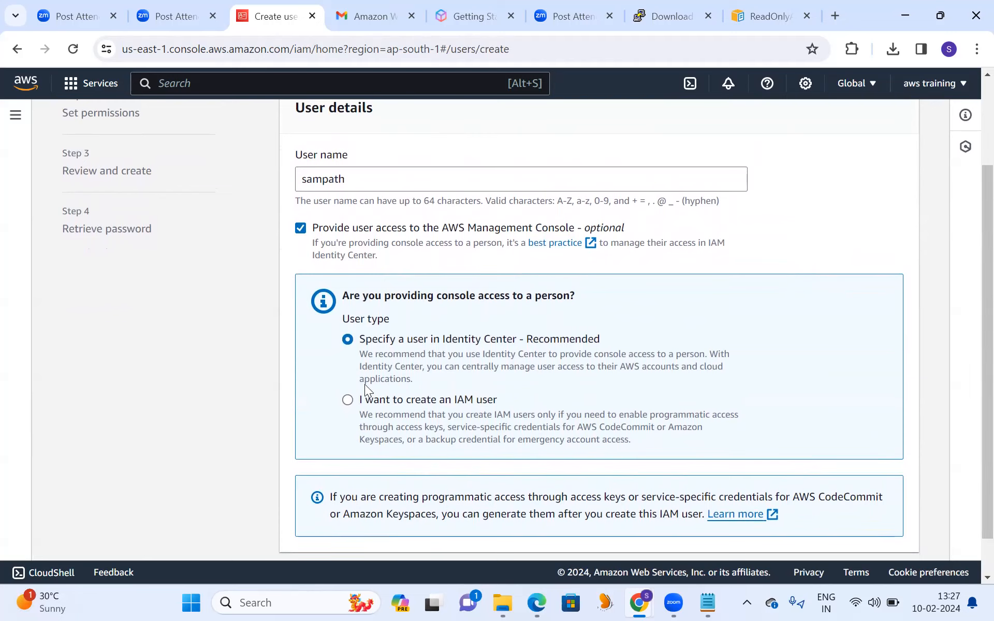
- Make it a plain IAM user rather than Identity Center and explore the password options
{"action": "left_click", "coordinate": [350, 400]}
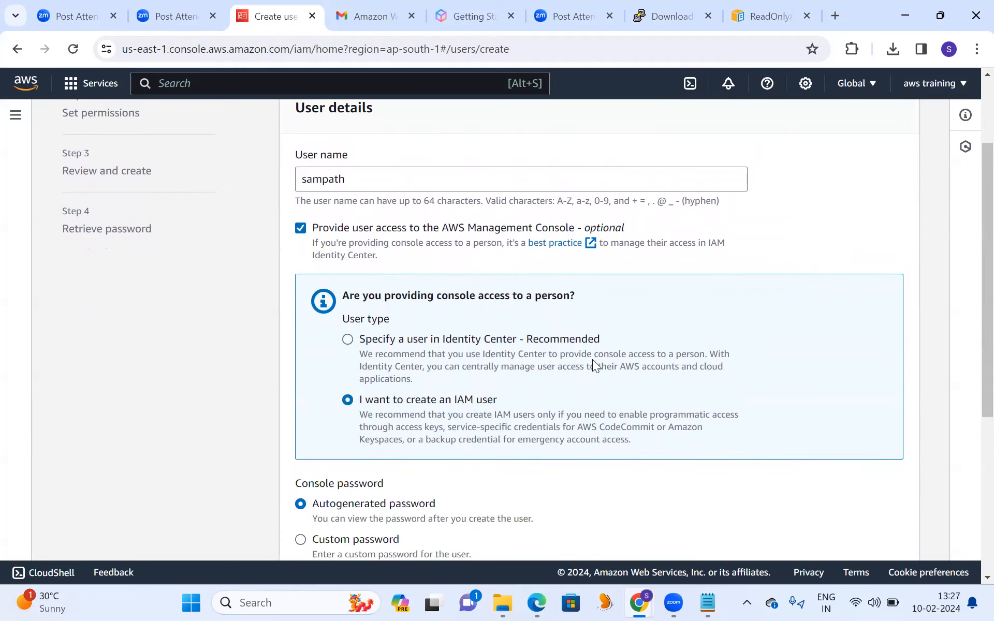
{"action": "scroll", "coordinate": [972, 289], "scroll_direction": "down", "scroll_amount": 3}
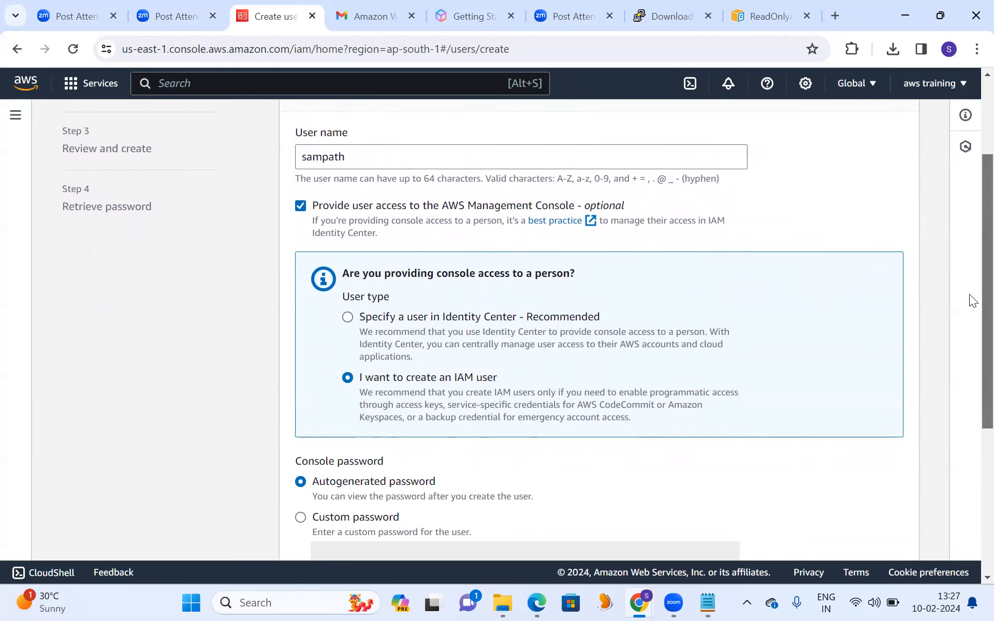
{"action": "scroll", "coordinate": [969, 372], "scroll_direction": "down", "scroll_amount": 1}
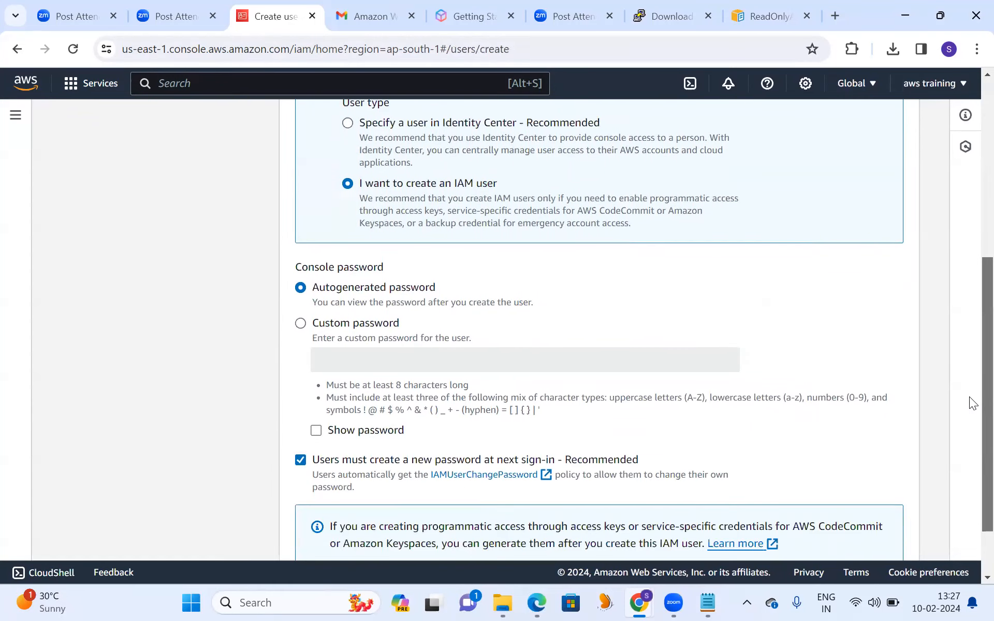
{"action": "scroll", "coordinate": [969, 397], "scroll_direction": "down", "scroll_amount": 1}
{"action": "scroll", "coordinate": [969, 362], "scroll_direction": "up", "scroll_amount": 2}
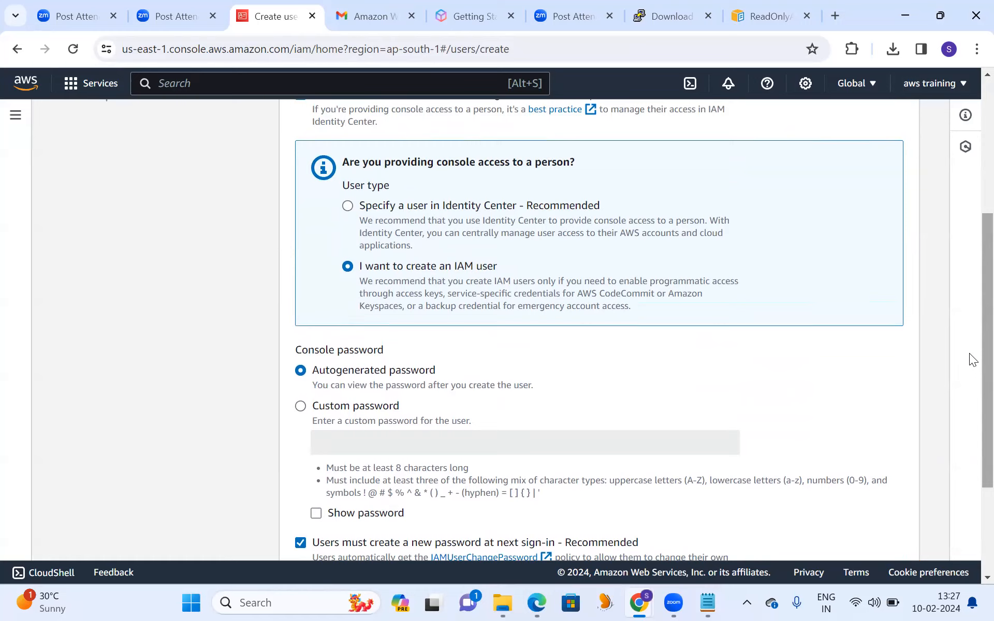
{"action": "left_click_drag", "start_coordinate": [969, 354], "coordinate": [969, 388]}
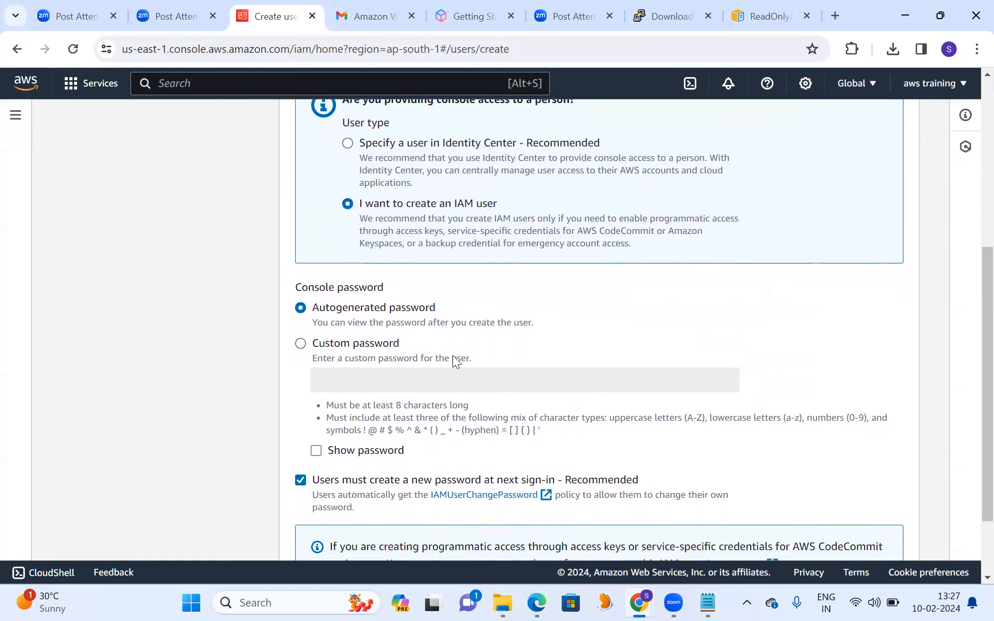
{"action": "left_click", "coordinate": [308, 343]}
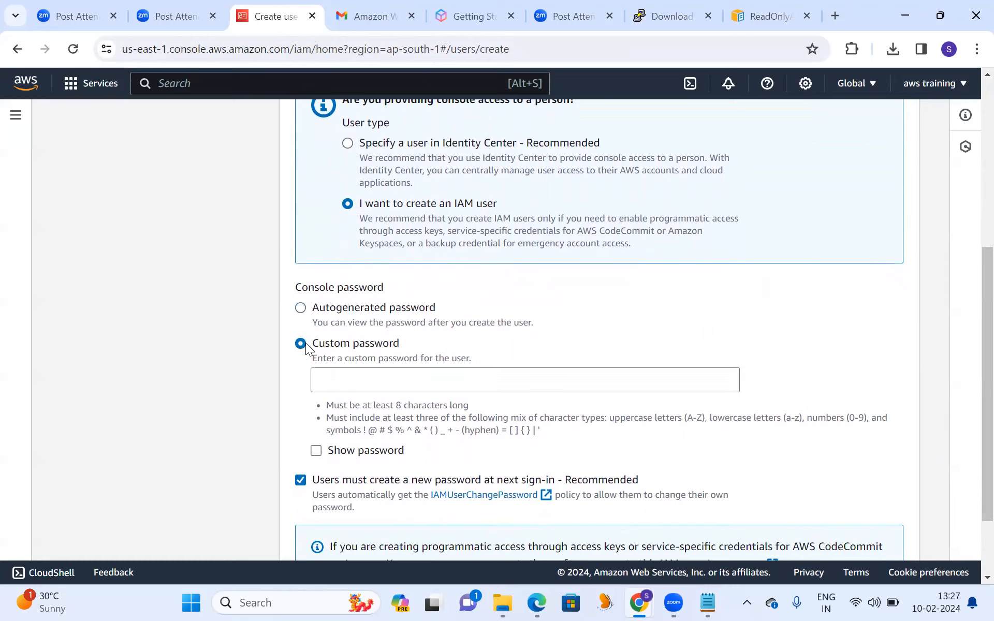
{"action": "left_click", "coordinate": [349, 376]}
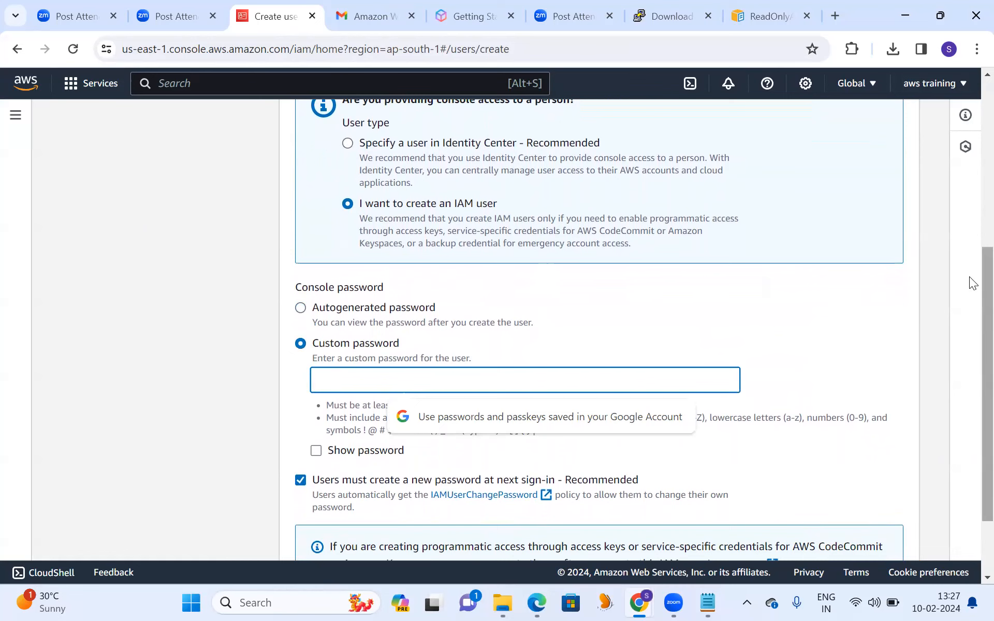
{"action": "scroll", "coordinate": [970, 309], "scroll_direction": "down", "scroll_amount": 1}
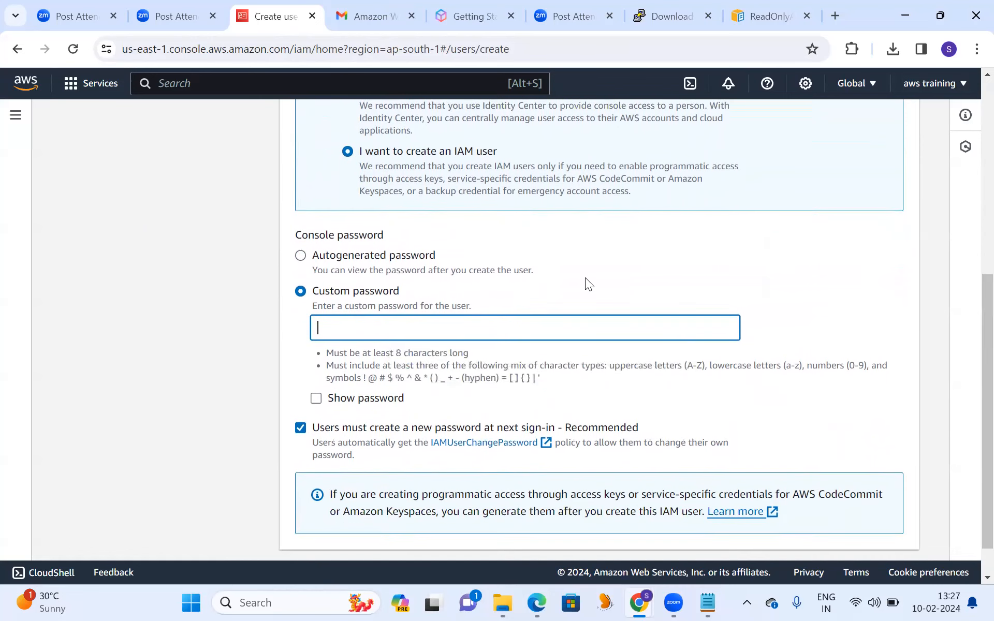
{"action": "left_click", "coordinate": [300, 255]}
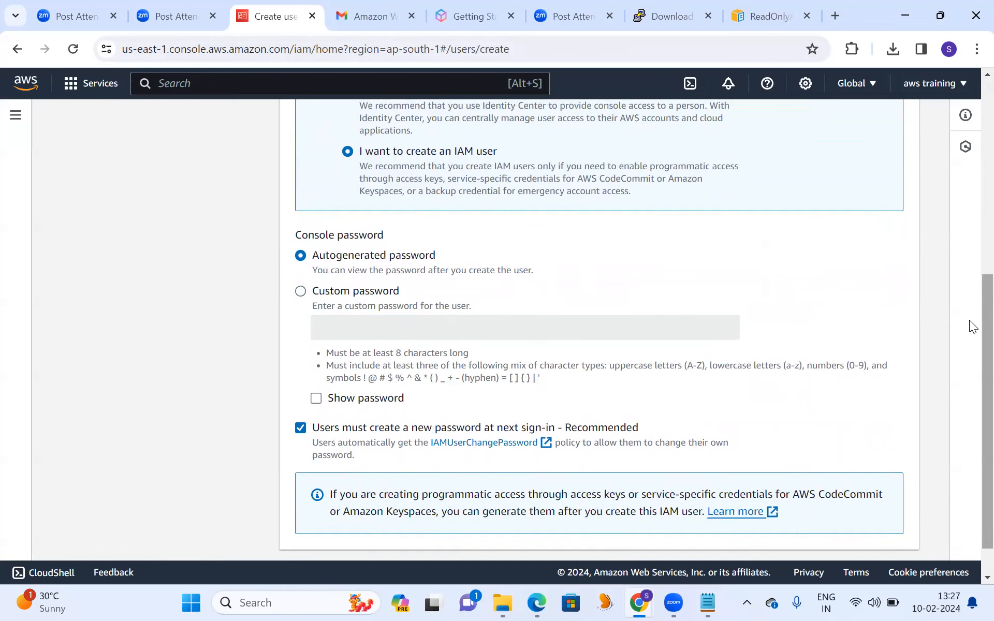
{"action": "scroll", "coordinate": [970, 341], "scroll_direction": "down", "scroll_amount": 1}
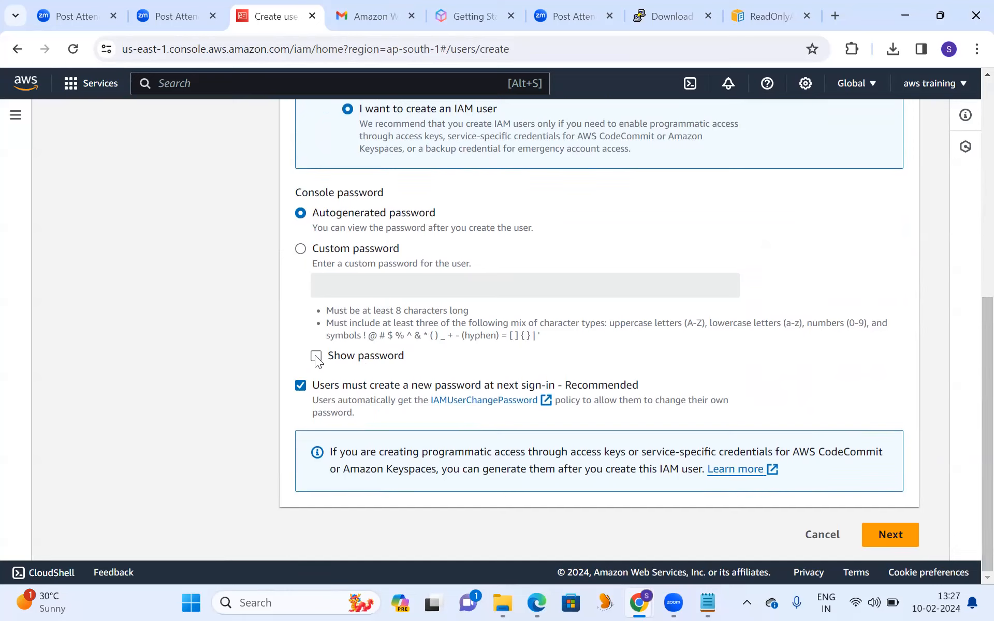
- Set a custom console password with no forced reset at next sign-in, then continue
{"action": "left_click", "coordinate": [300, 248]}
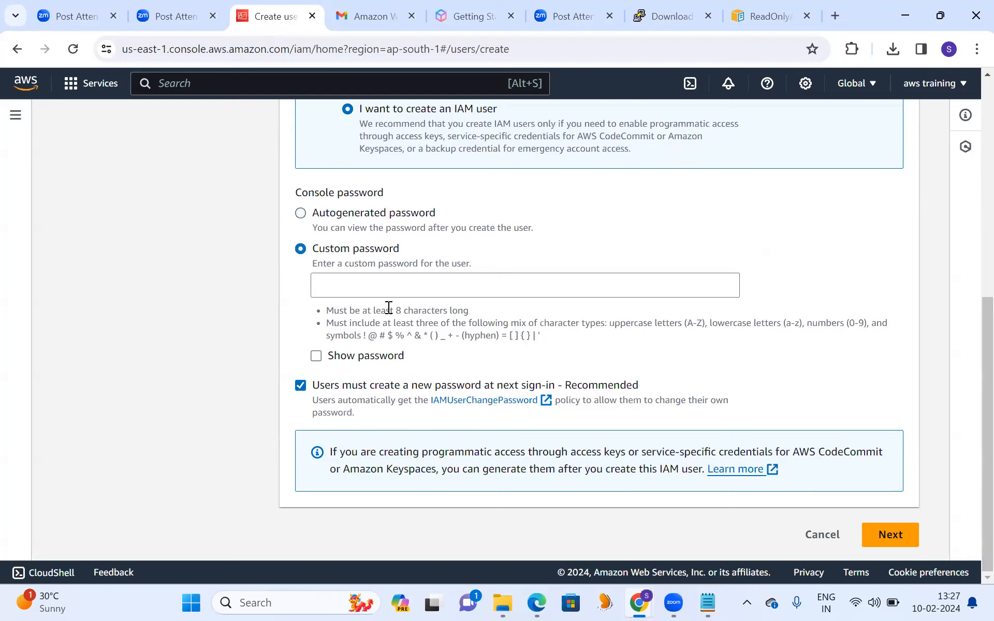
{"action": "left_click", "coordinate": [378, 286]}
{"action": "type", "text": "Pa"}
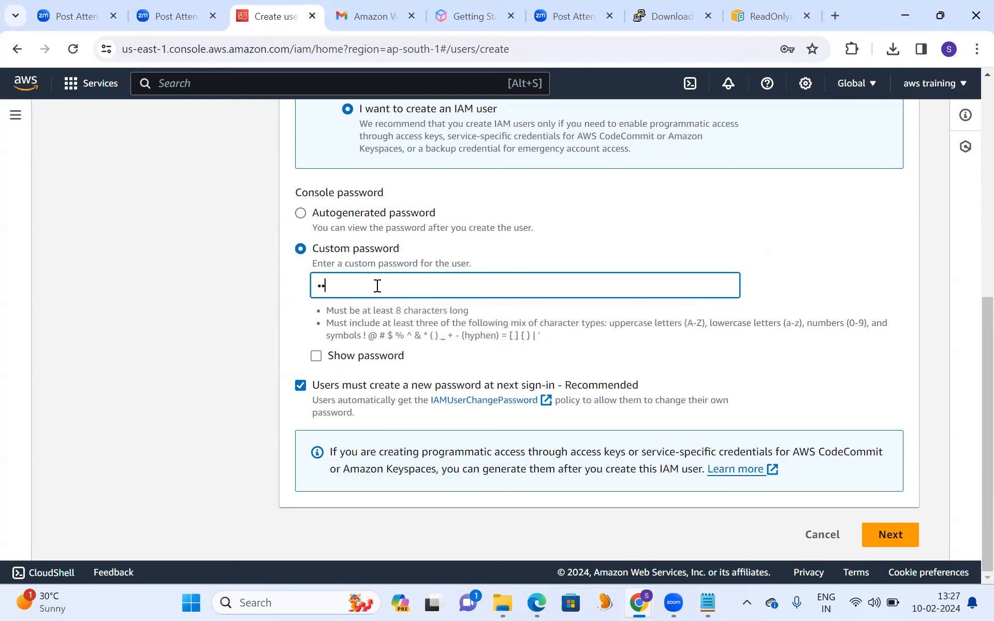
{"action": "type", "text": "ss"}
{"action": "key", "text": "BackSpace"}
{"action": "key", "text": "BackSpace"}
{"action": "key", "text": "BackSpace"}
{"action": "key", "text": "BackSpace"}
{"action": "type", "text": "•••"}
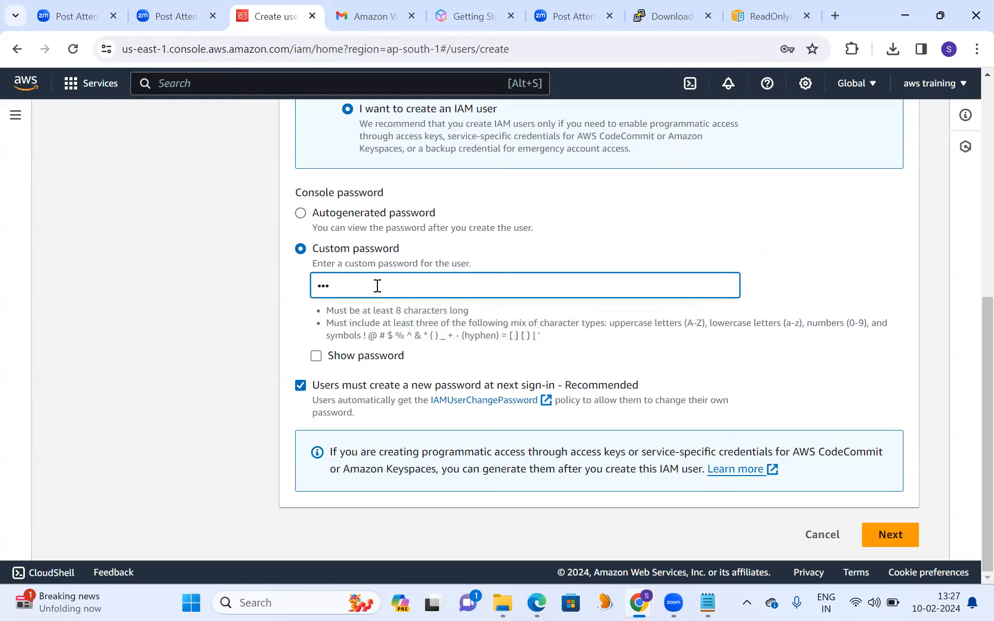
{"action": "type", "text": "•••••••"}
{"action": "left_click", "coordinate": [305, 388]}
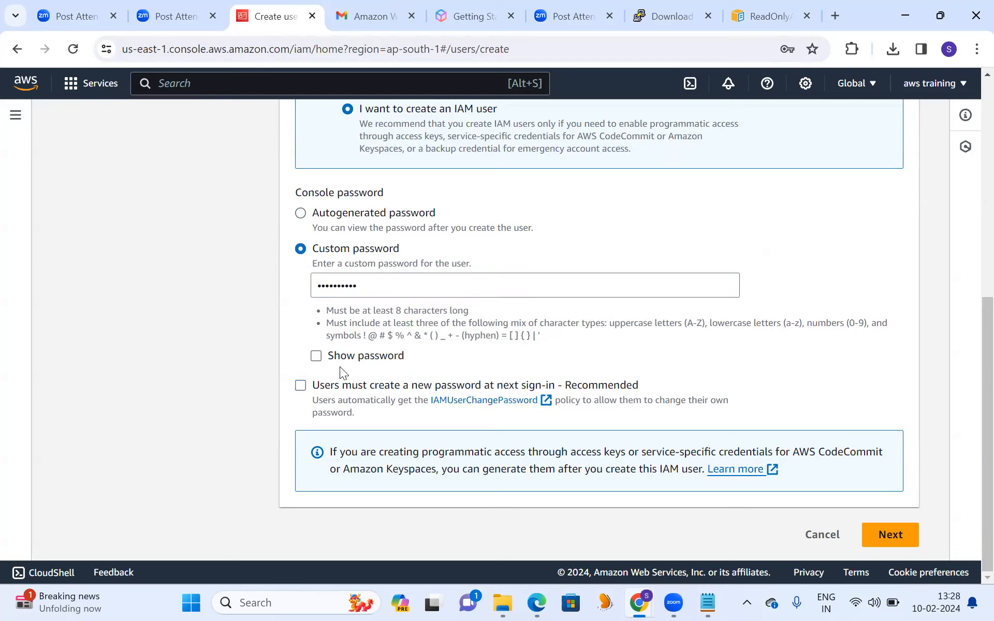
{"action": "left_click", "coordinate": [303, 388]}
{"action": "left_click", "coordinate": [302, 387]}
{"action": "left_click", "coordinate": [901, 542]}
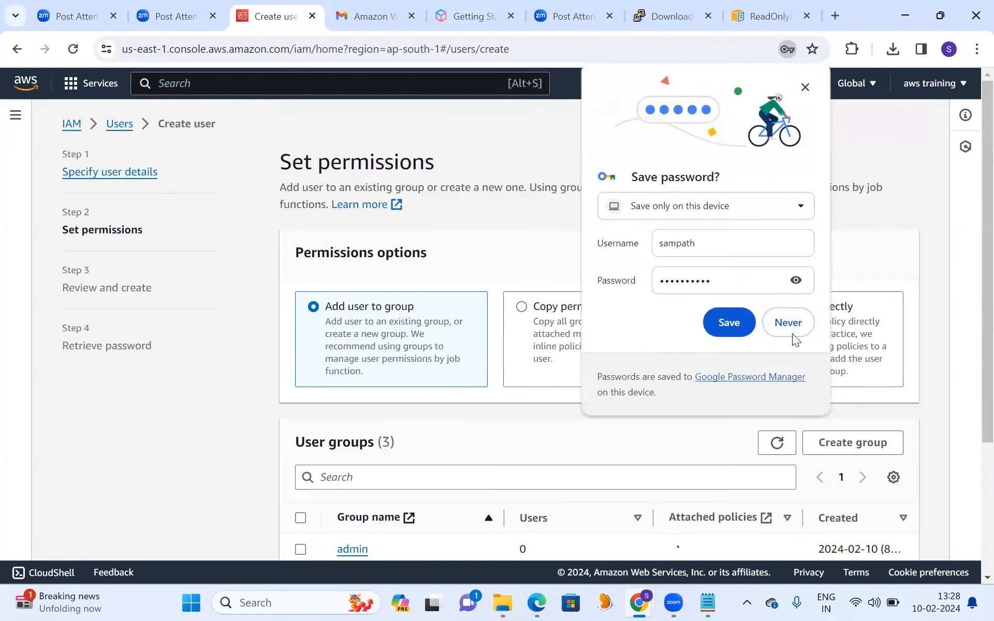
- Decline Chrome's password save, add the user to the admin group, and create the user
{"action": "left_click", "coordinate": [787, 323]}
{"action": "scroll", "coordinate": [969, 357], "scroll_direction": "down", "scroll_amount": 3}
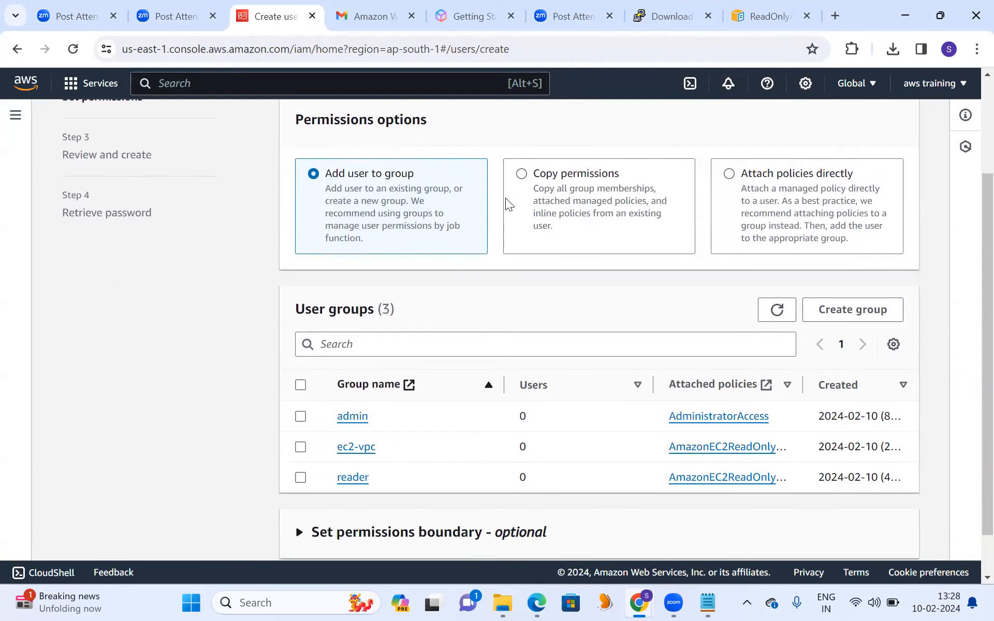
{"action": "left_click", "coordinate": [300, 417]}
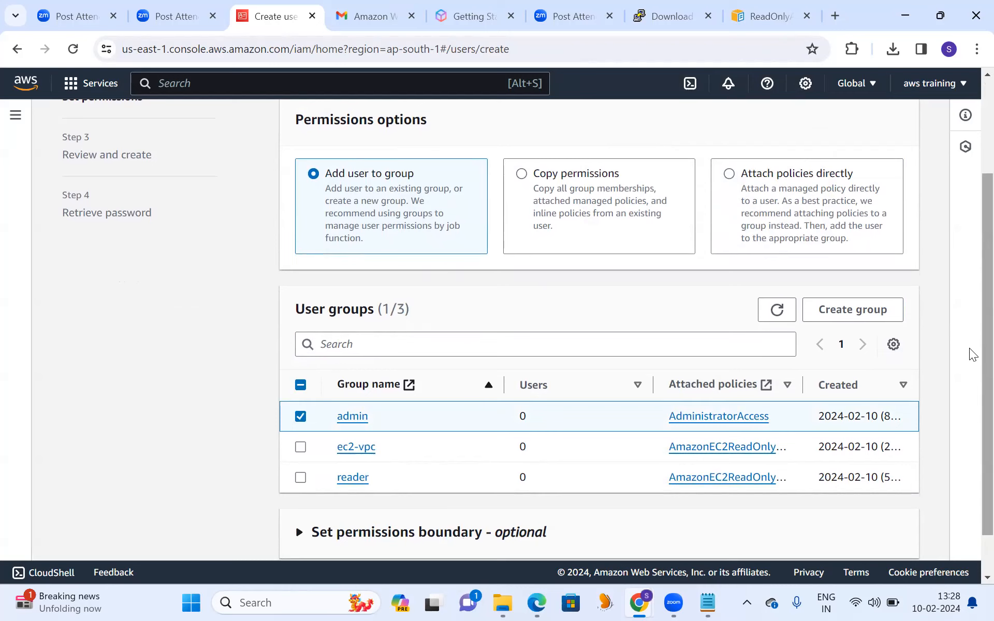
{"action": "scroll", "coordinate": [972, 393], "scroll_direction": "down", "scroll_amount": 1}
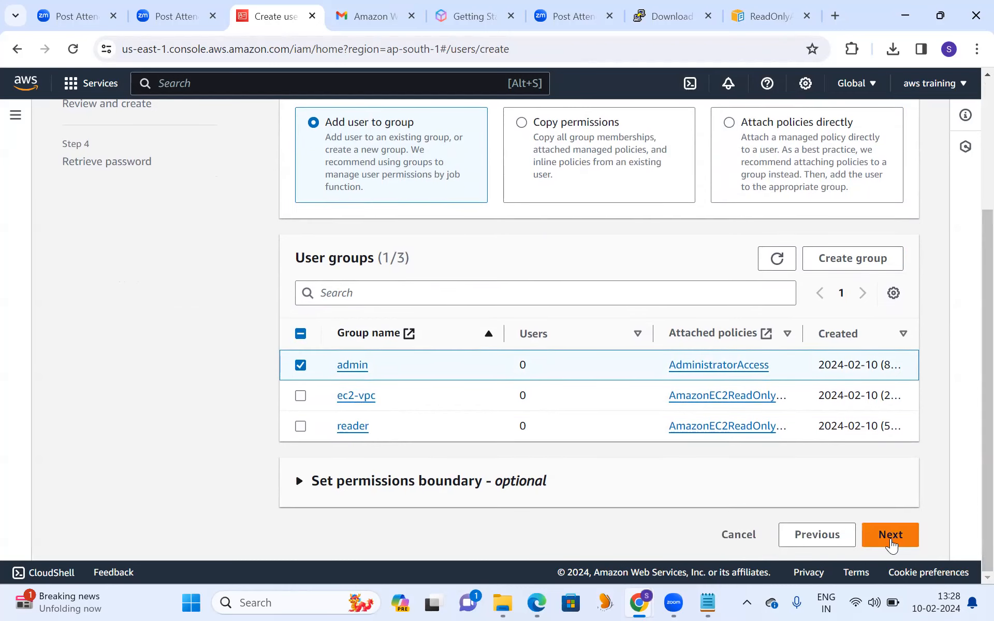
{"action": "left_click", "coordinate": [890, 534]}
{"action": "left_click_drag", "start_coordinate": [970, 295], "coordinate": [969, 415]}
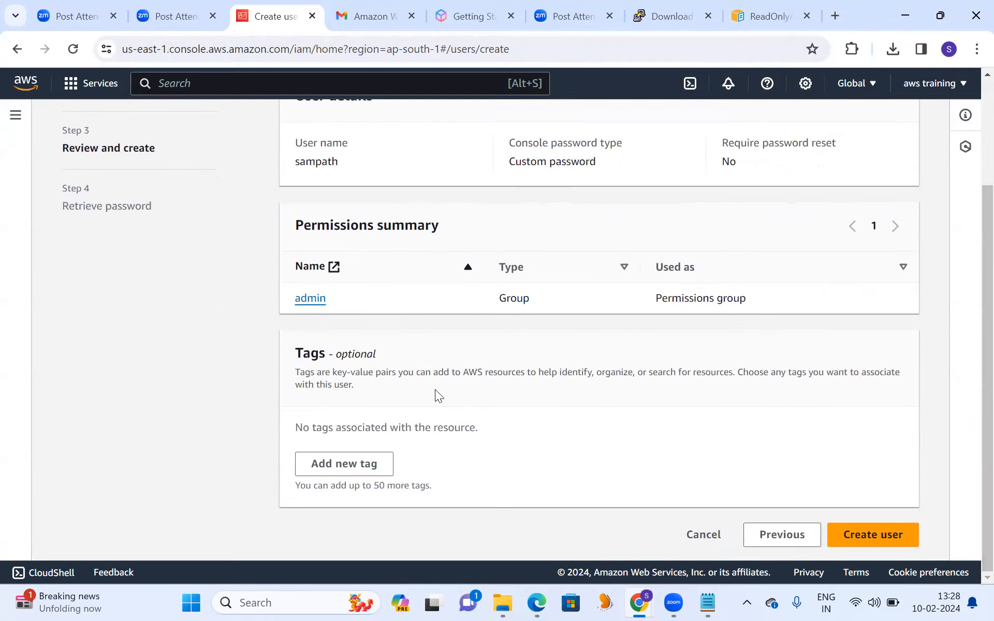
{"action": "left_click", "coordinate": [876, 536]}
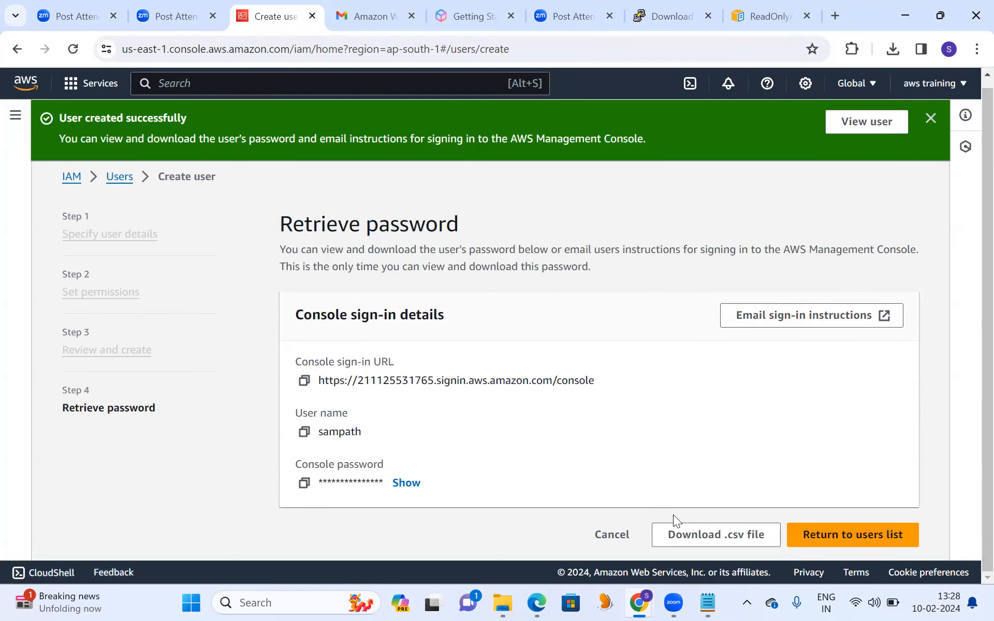
- Download the credentials .csv and copy the console password and sign-in URL
{"action": "left_click", "coordinate": [709, 544]}
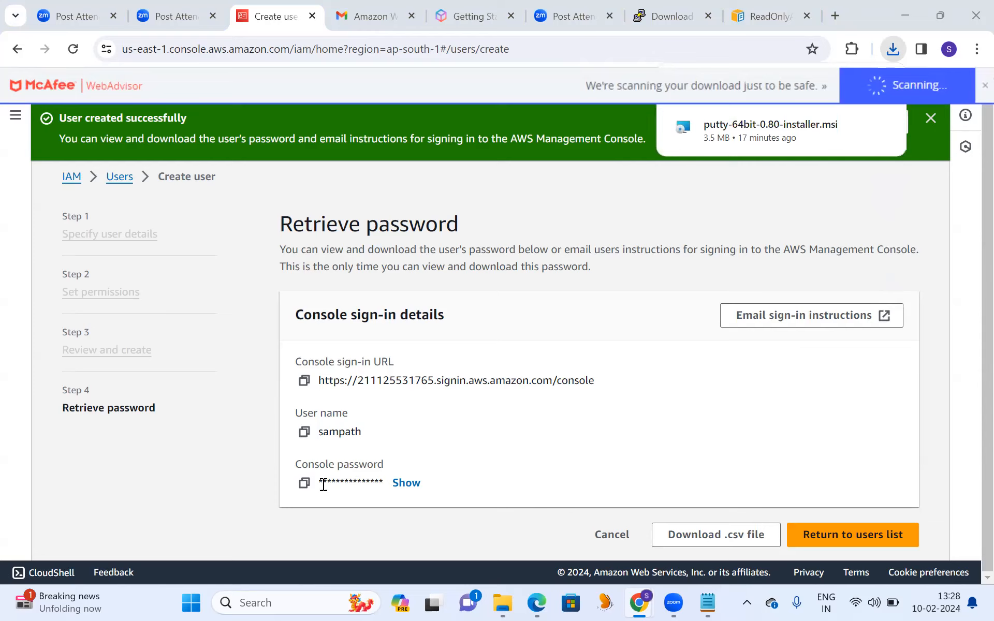
{"action": "left_click", "coordinate": [305, 484]}
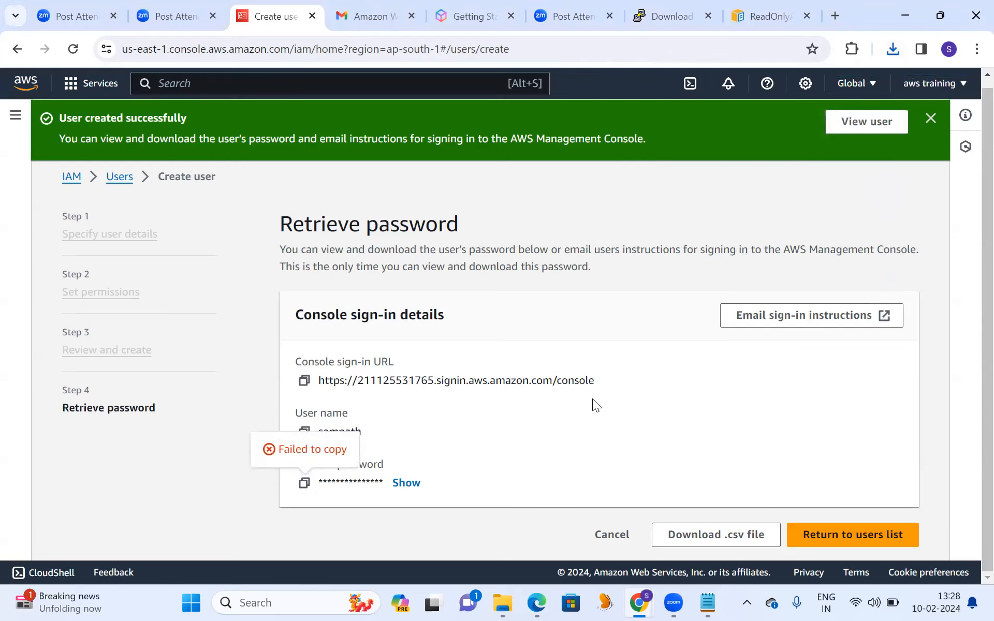
{"action": "left_click", "coordinate": [305, 383]}
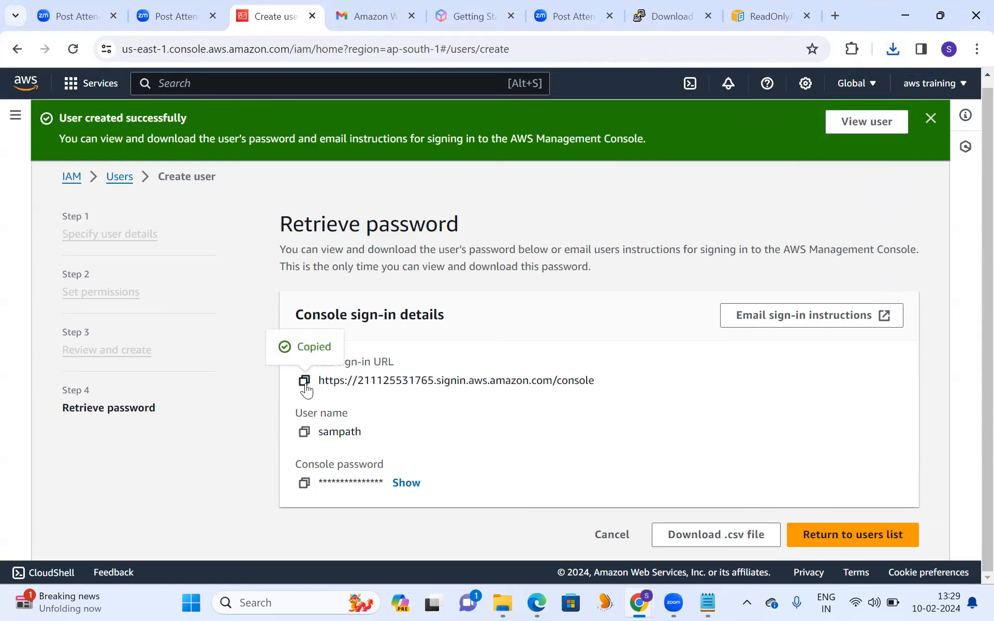
- Paste the sign-in URL into a new tab, check the Gmail tab, then return to IAM
{"action": "left_click", "coordinate": [838, 12]}
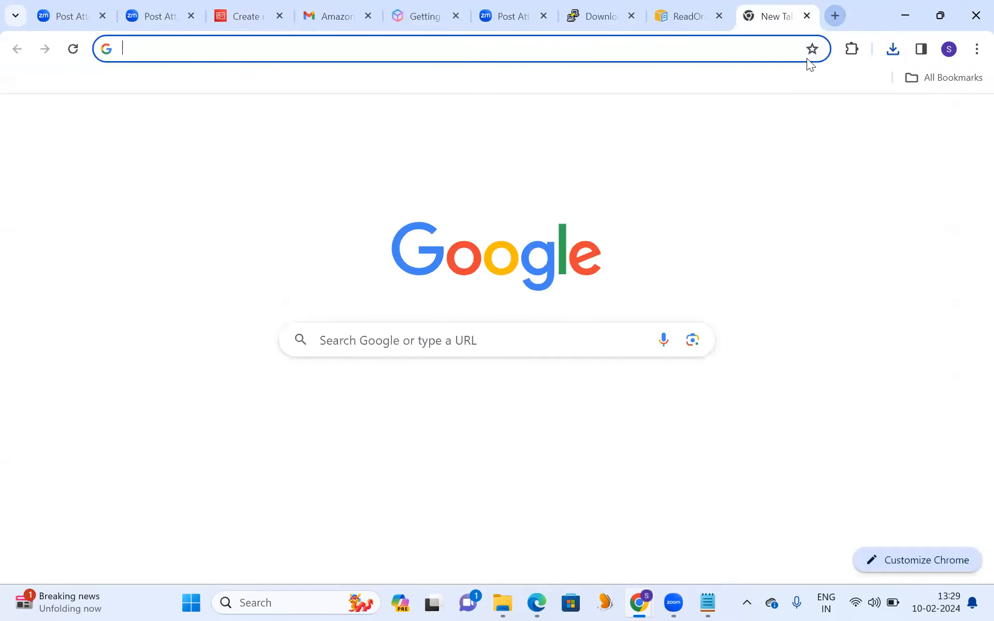
{"action": "key", "text": "ctrl+v"}
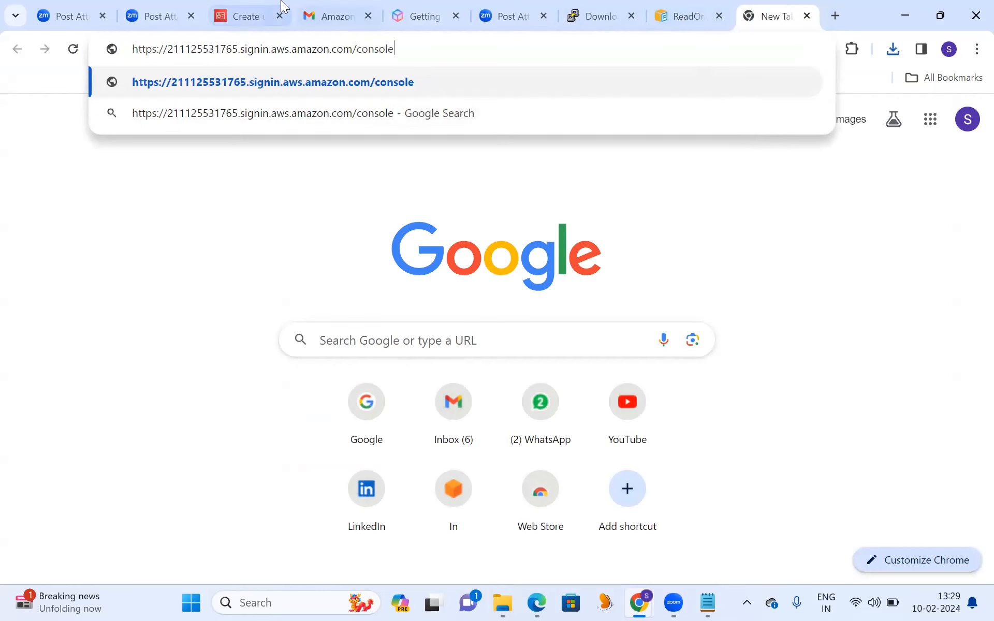
{"action": "left_click", "coordinate": [340, 1]}
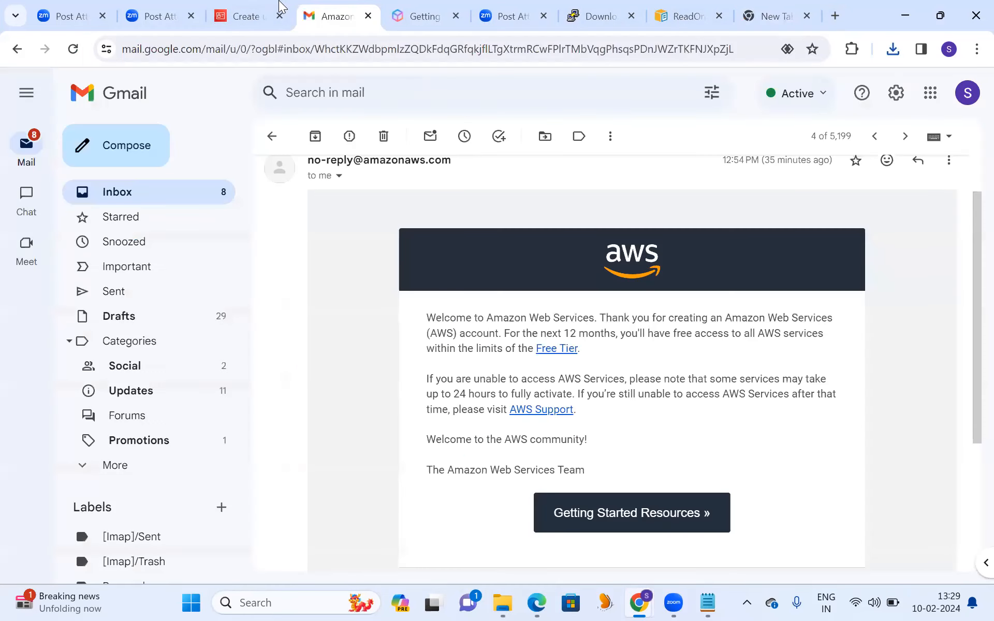
{"action": "left_click", "coordinate": [262, 8]}
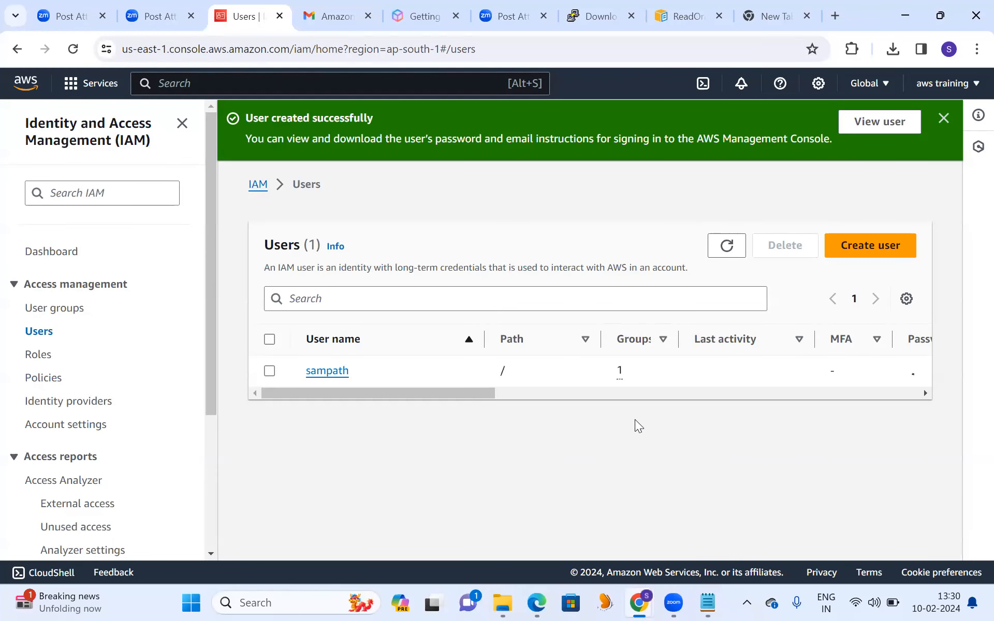
- Dismiss the user-created banner, sign out of the console, and switch to the sign-in URL tab
{"action": "left_click_drag", "start_coordinate": [464, 392], "coordinate": [507, 392]}
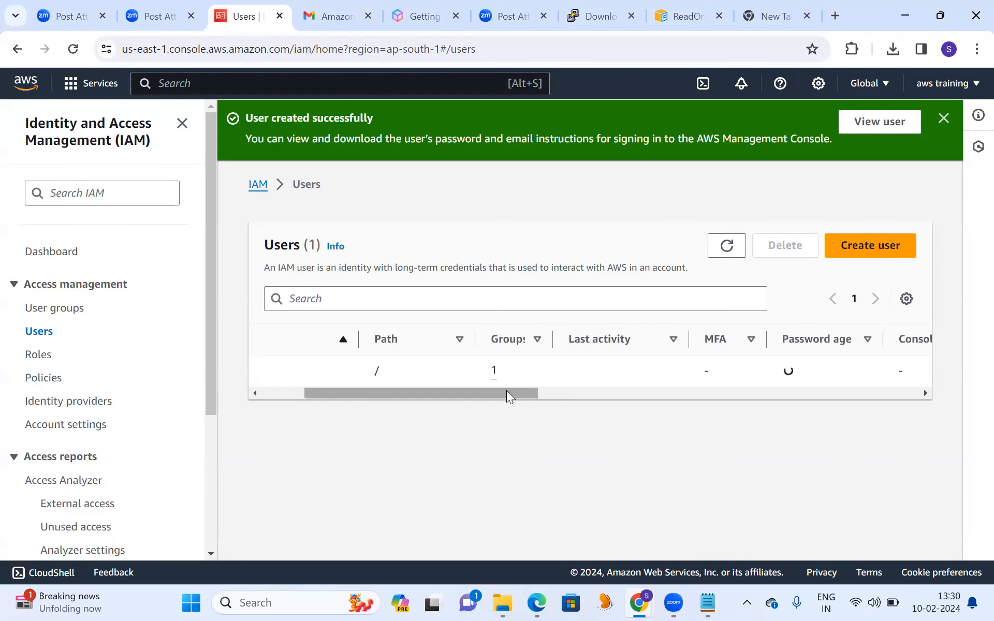
{"action": "left_click", "coordinate": [945, 119]}
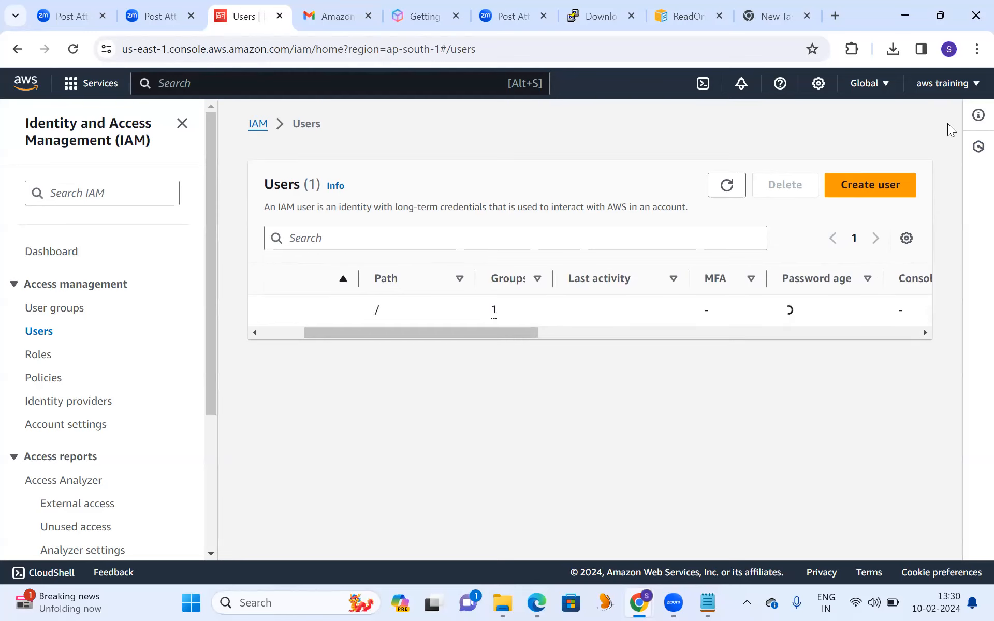
{"action": "left_click", "coordinate": [972, 83]}
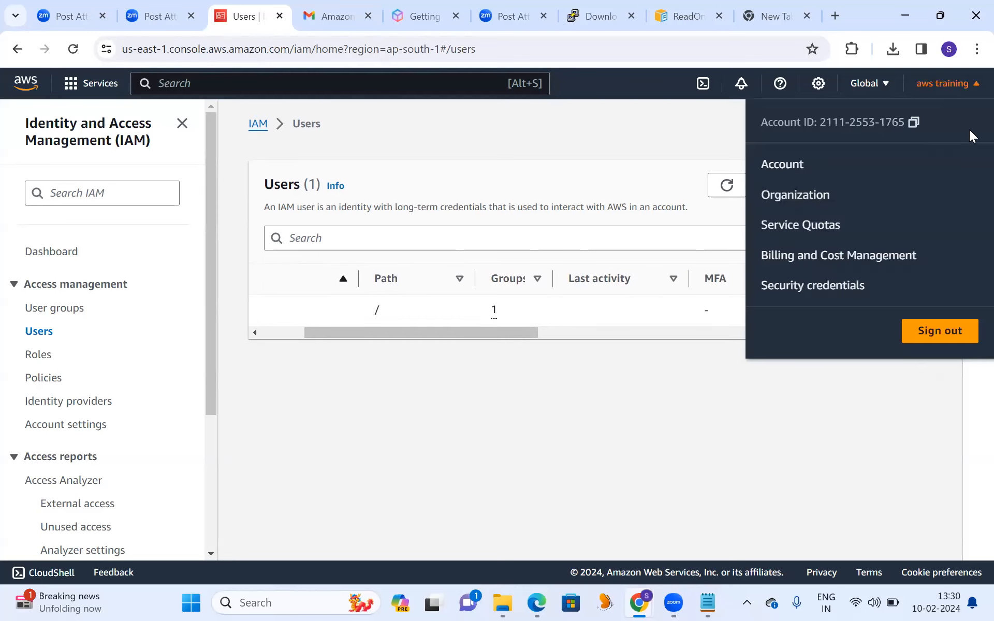
{"action": "left_click", "coordinate": [940, 332]}
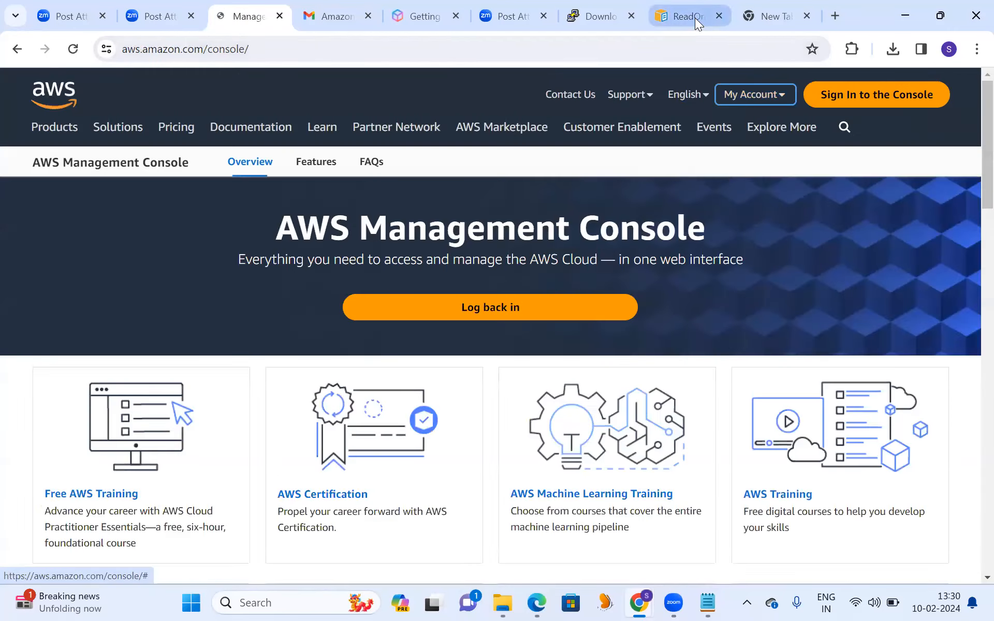
{"action": "left_click", "coordinate": [695, 17]}
{"action": "left_click", "coordinate": [785, 10]}
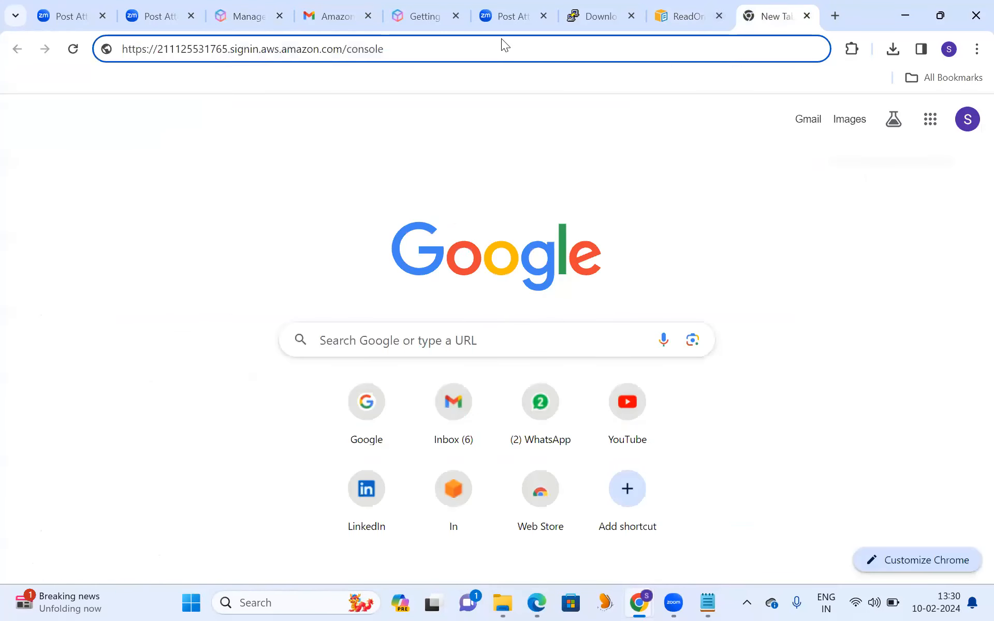
- Load the IAM user sign-in page and try signing in with the new user's name and password
{"action": "double_click", "coordinate": [440, 46]}
{"action": "left_click", "coordinate": [440, 46]}
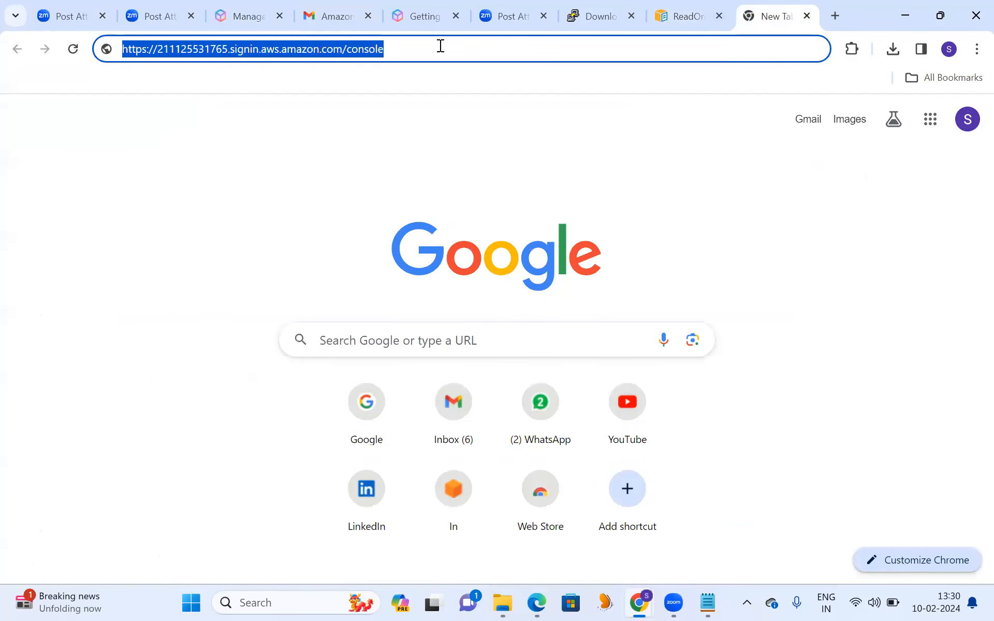
{"action": "key", "text": "Return"}
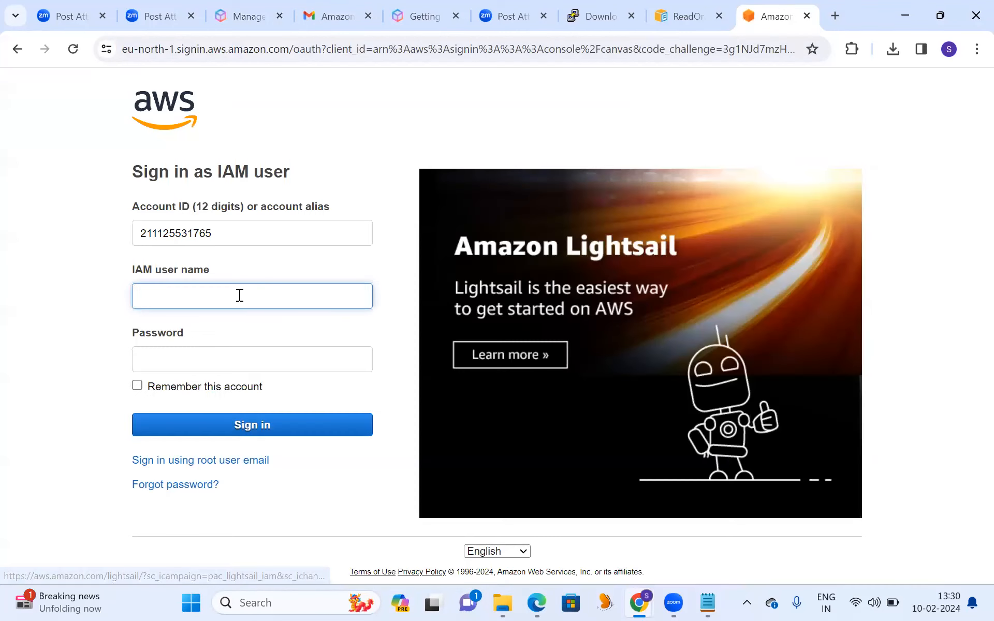
{"action": "type", "text": "sam"}
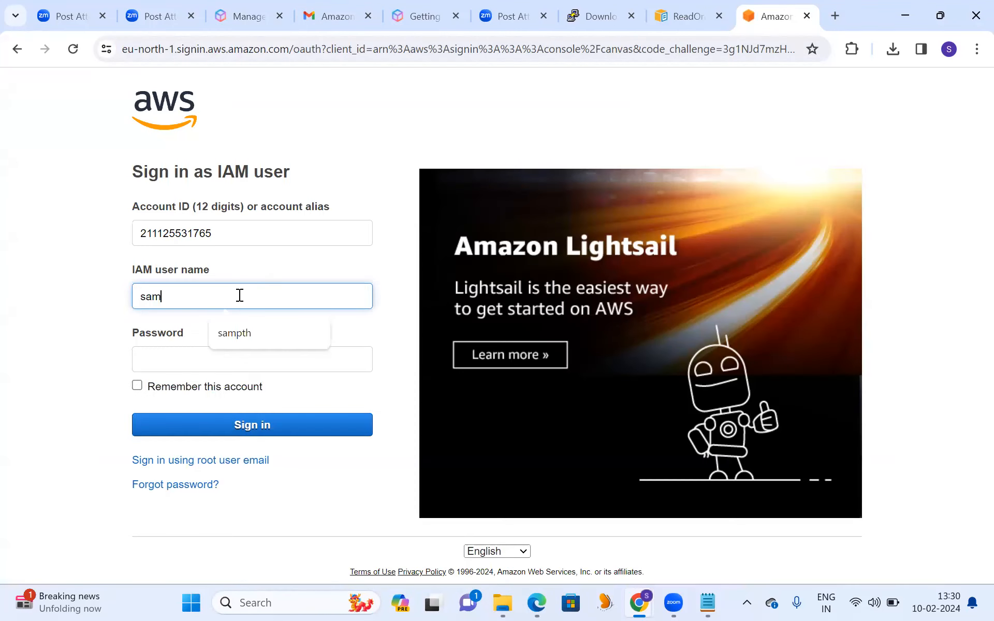
{"action": "type", "text": "p"}
{"action": "left_click", "coordinate": [234, 333]}
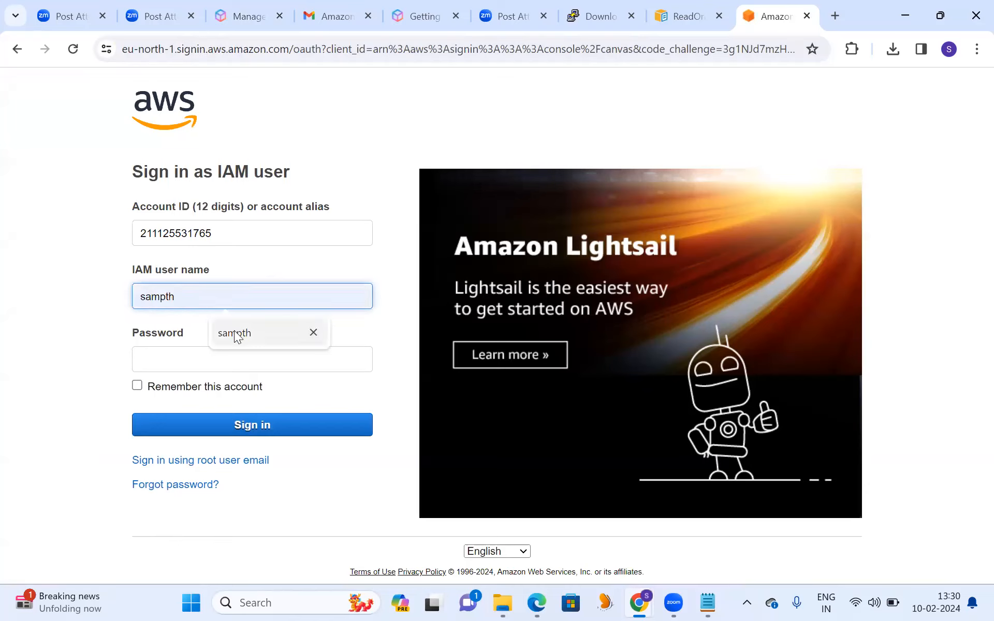
{"action": "left_click", "coordinate": [191, 360]}
{"action": "type", "text": "••"}
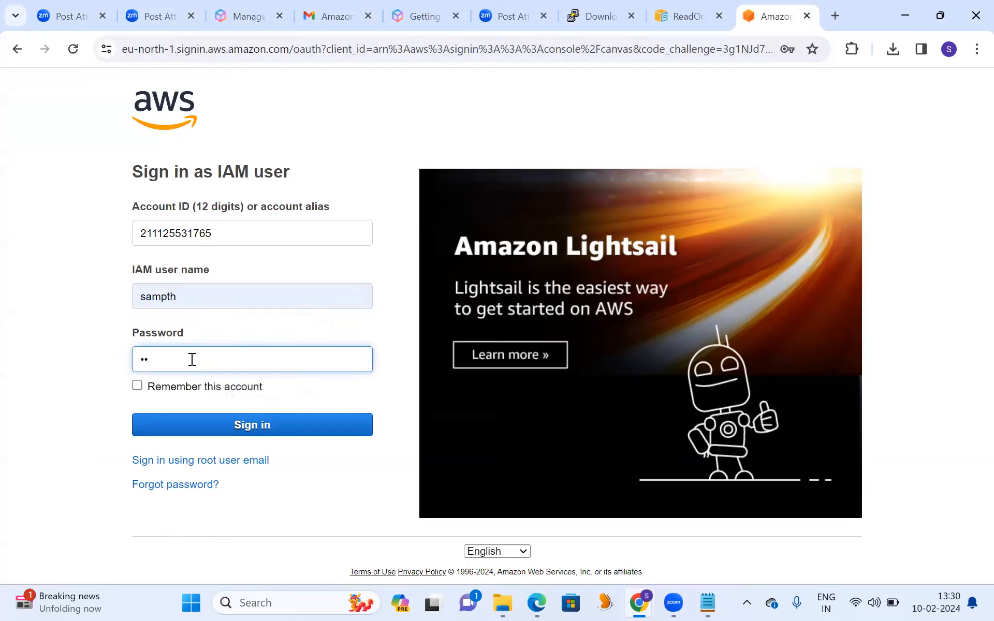
{"action": "type", "text": "•••••••••••"}
{"action": "left_click", "coordinate": [248, 419]}
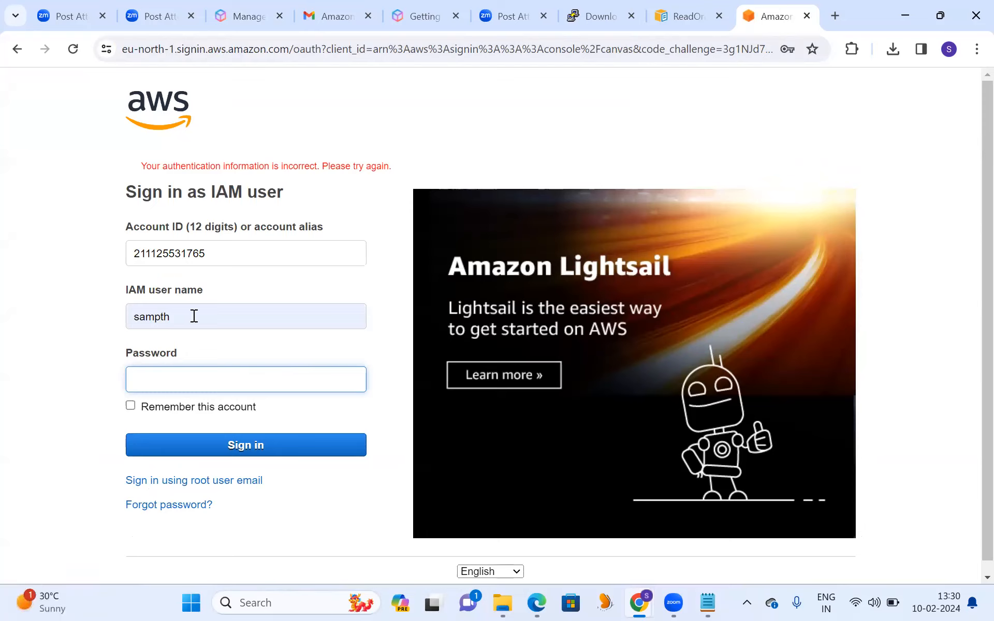
- Correct the misspelled user name, re-enter the password, and sign in successfully
{"action": "left_click", "coordinate": [161, 315]}
{"action": "type", "text": "a"}
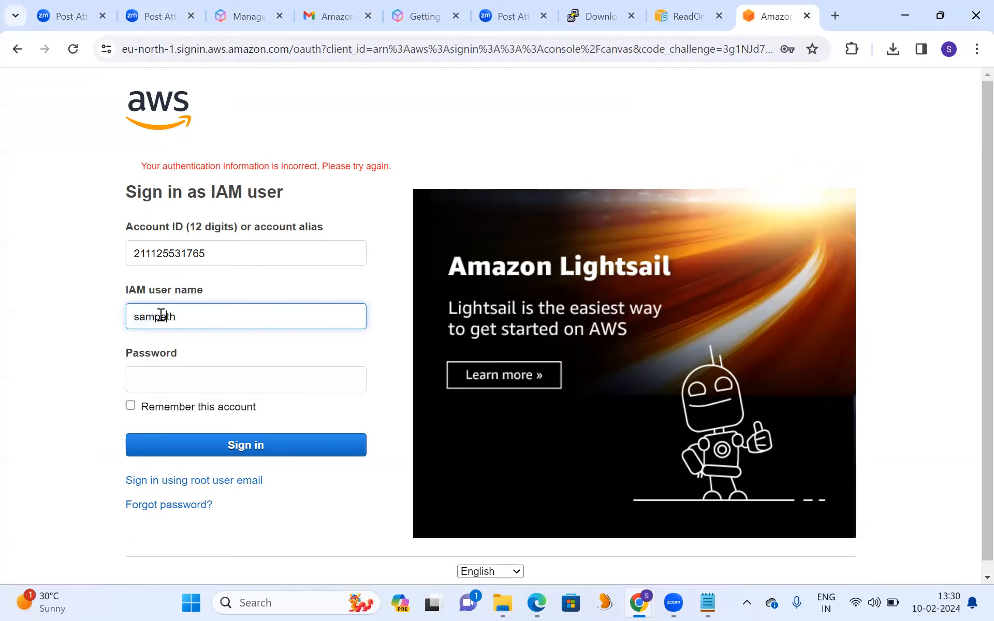
{"action": "left_click", "coordinate": [175, 373]}
{"action": "type", "text": "••"}
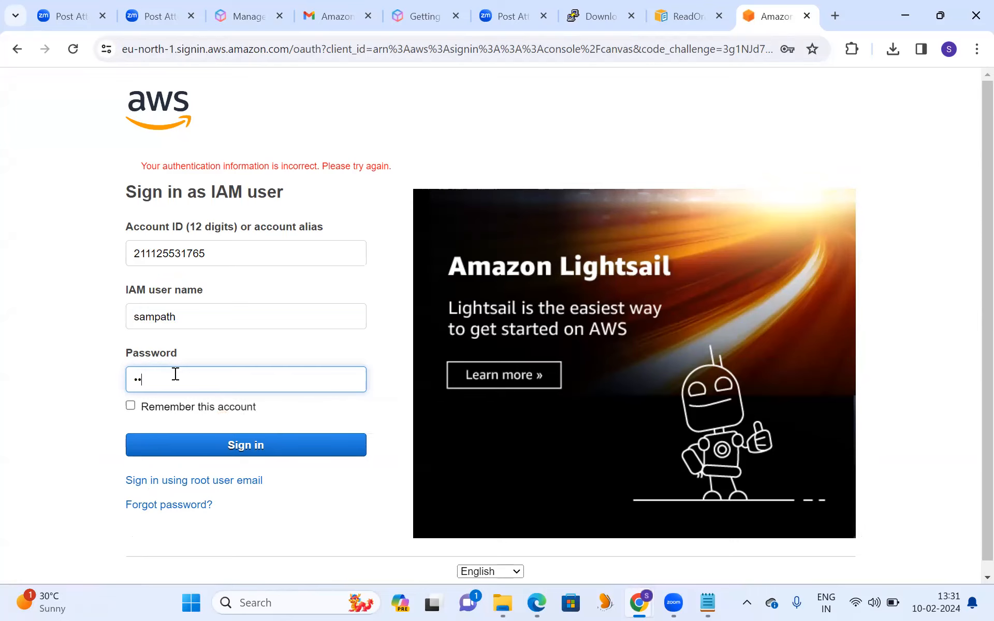
{"action": "type", "text": "••••••••"}
{"action": "left_click", "coordinate": [226, 444]}
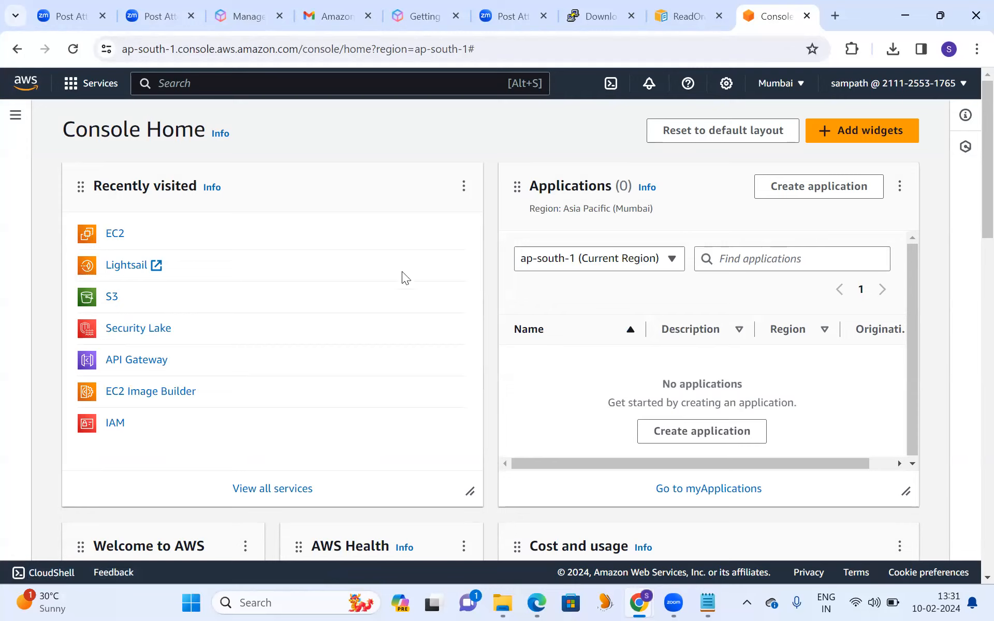
- From the IAM dashboard, choose Add MFA for yourself and switch to the Assign MFA device tab
{"action": "left_click", "coordinate": [116, 422]}
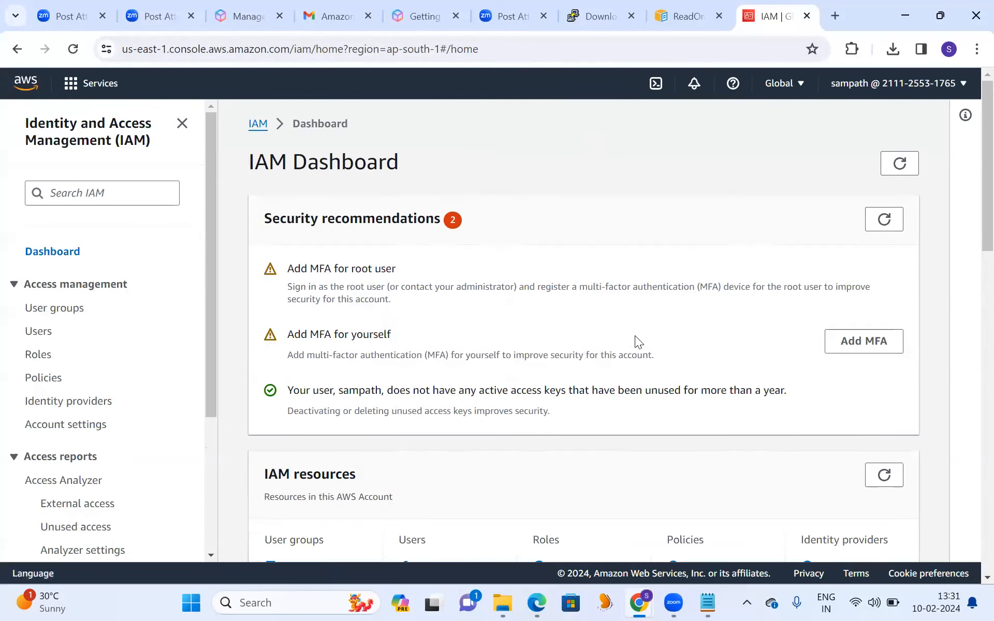
{"action": "scroll", "coordinate": [971, 246], "scroll_direction": "down", "scroll_amount": 1}
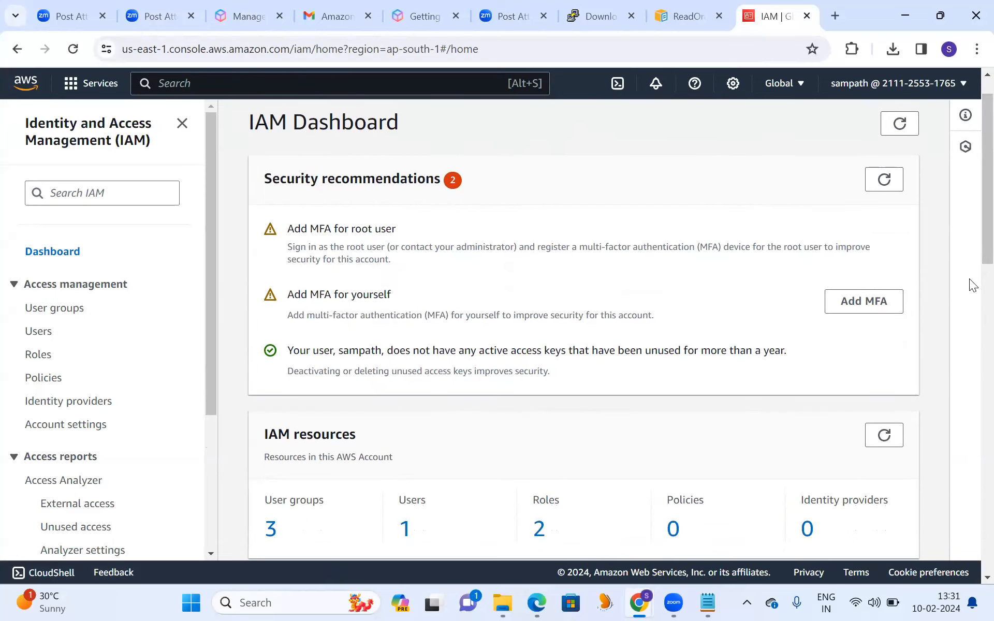
{"action": "scroll", "coordinate": [971, 264], "scroll_direction": "down", "scroll_amount": 1}
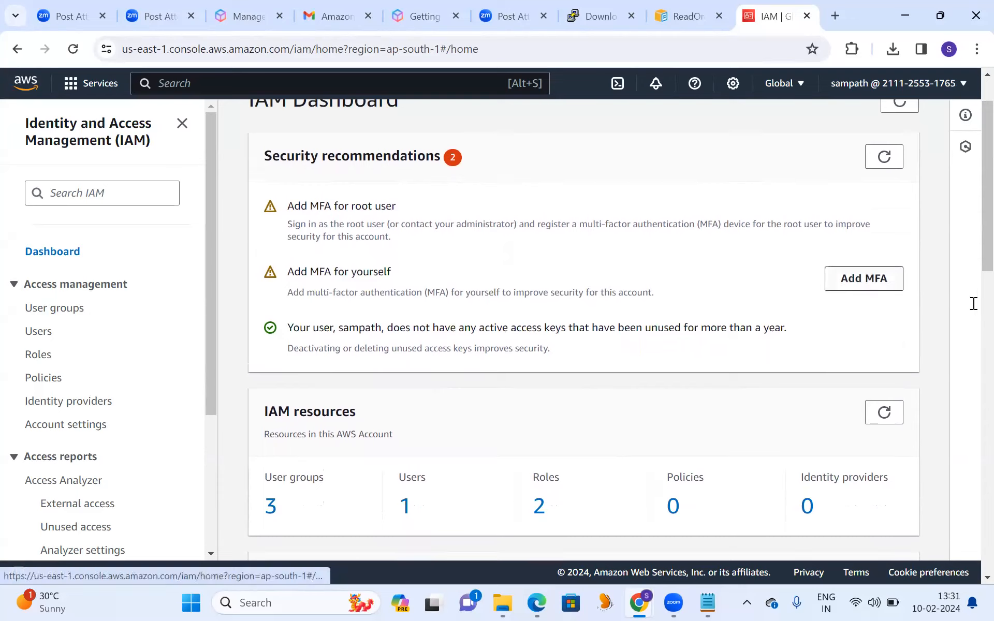
{"action": "left_click", "coordinate": [864, 279]}
{"action": "left_click", "coordinate": [692, 8]}
{"action": "left_click", "coordinate": [781, 9]}
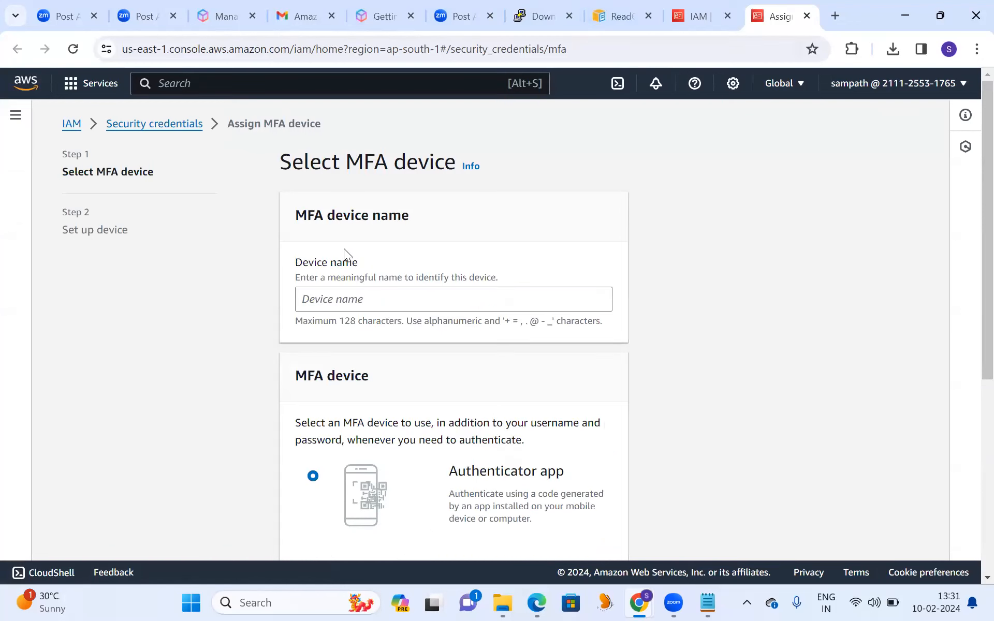
- Name the MFA device after the IAM user name, keep Authenticator app, and continue to setup
{"action": "left_click", "coordinate": [355, 298]}
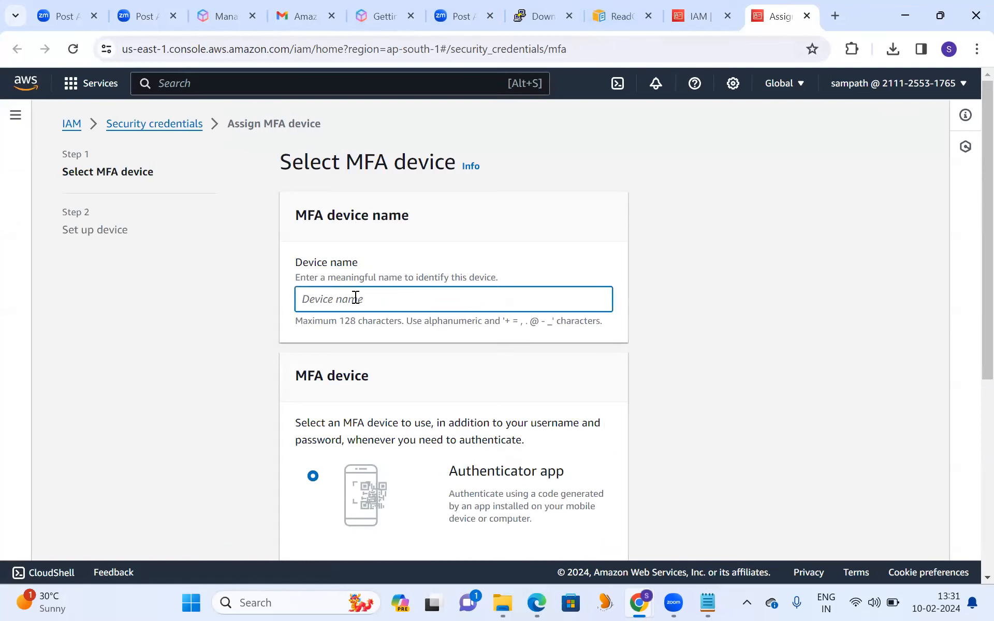
{"action": "type", "text": "aws"}
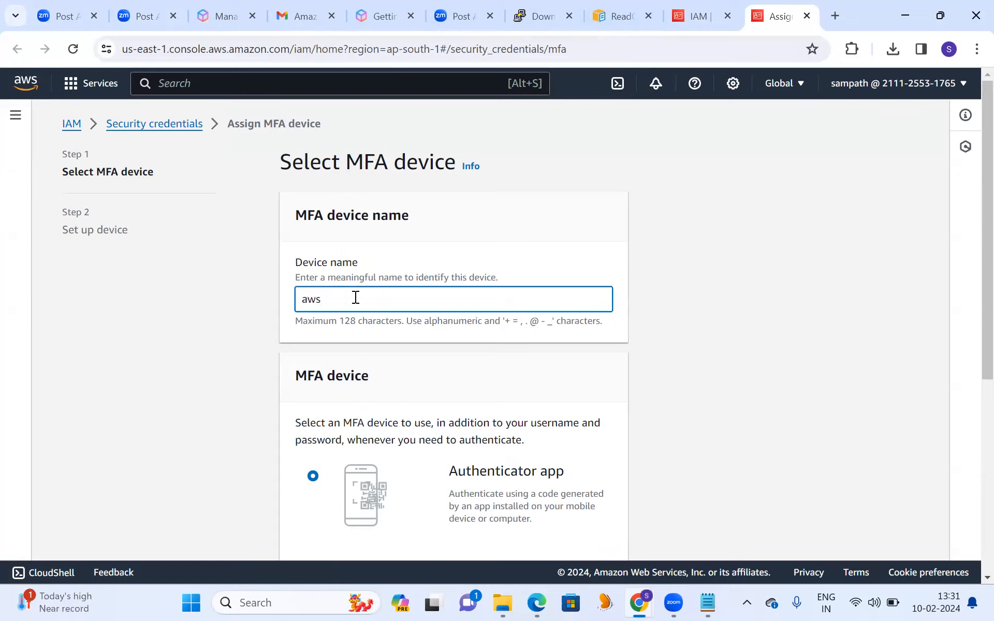
{"action": "key", "text": "BackSpace"}
{"action": "key", "text": "BackSpace"}
{"action": "key", "text": "BackSpace"}
{"action": "type", "text": "s"}
{"action": "key", "text": "BackSpace"}
{"action": "type", "text": "awssampath"}
{"action": "scroll", "coordinate": [969, 362], "scroll_direction": "down", "scroll_amount": 6}
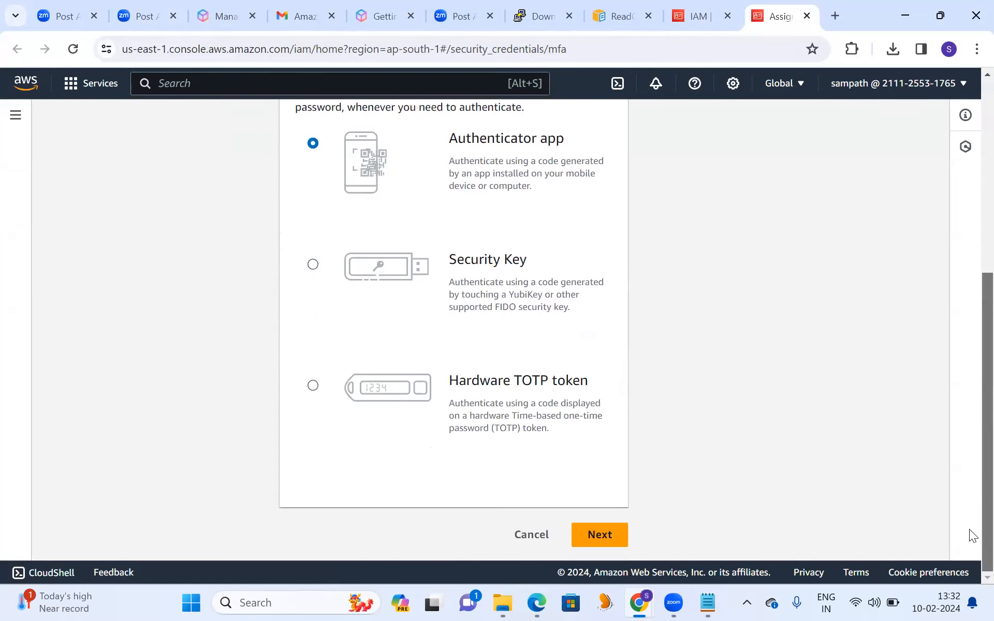
{"action": "left_click", "coordinate": [595, 535]}
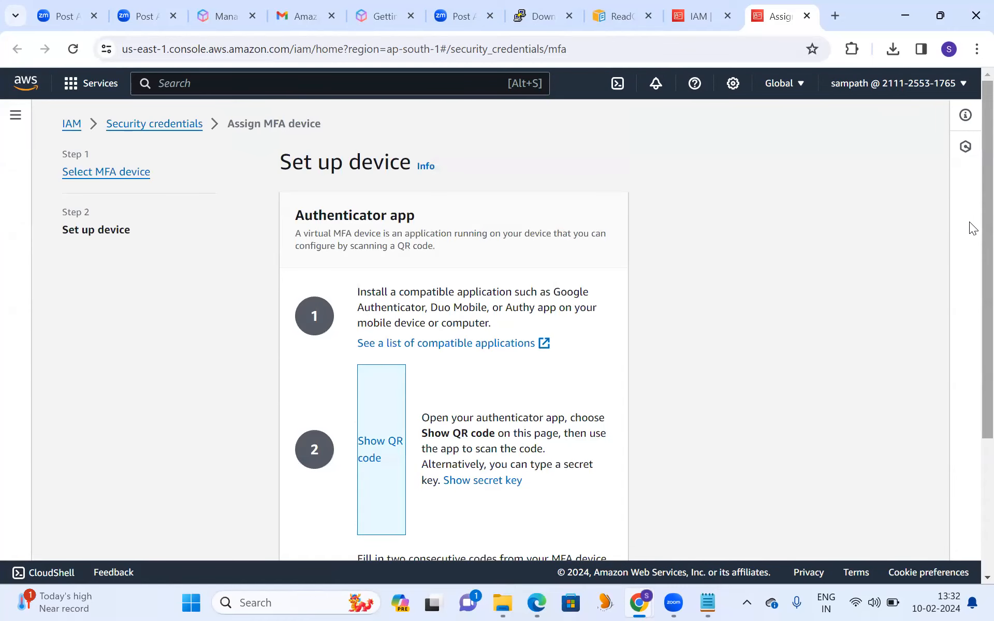
- Show the QR code for the authenticator app and enter two consecutive MFA codes from it
{"action": "scroll", "coordinate": [969, 260], "scroll_direction": "down", "scroll_amount": 1}
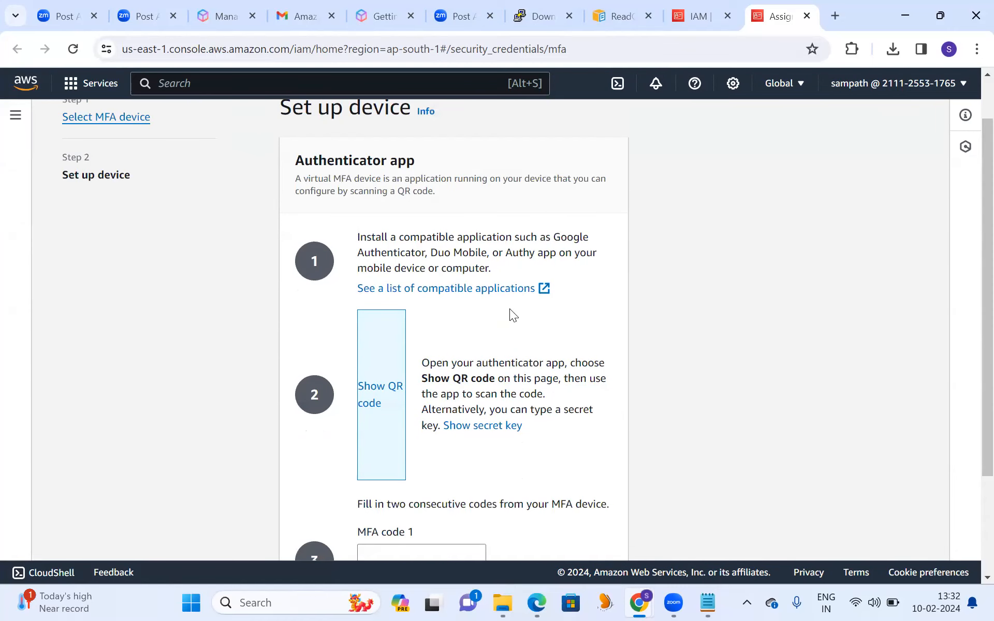
{"action": "left_click", "coordinate": [383, 400]}
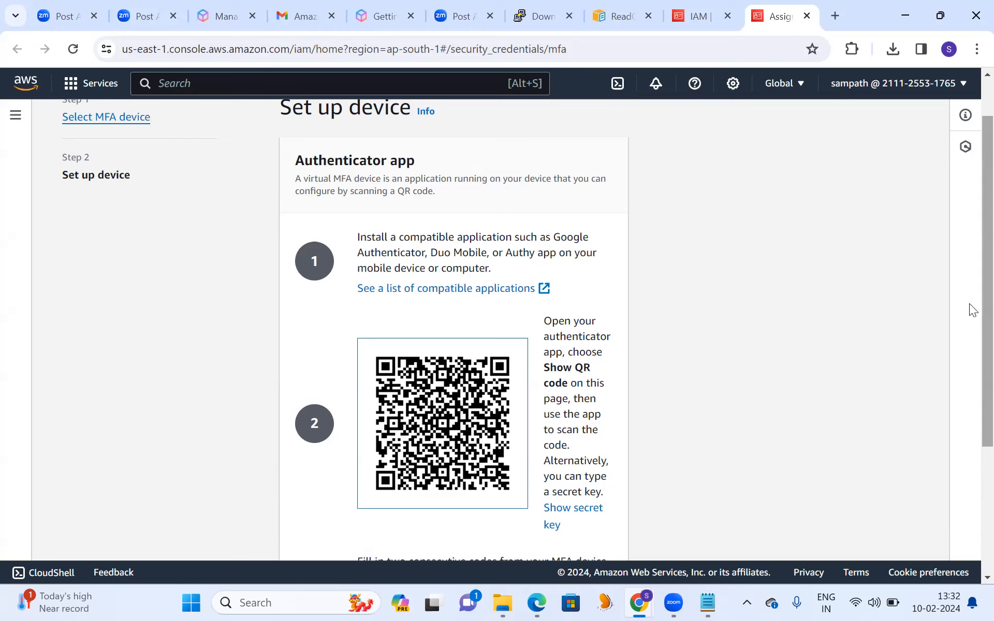
{"action": "scroll", "coordinate": [969, 362], "scroll_direction": "down", "scroll_amount": 3}
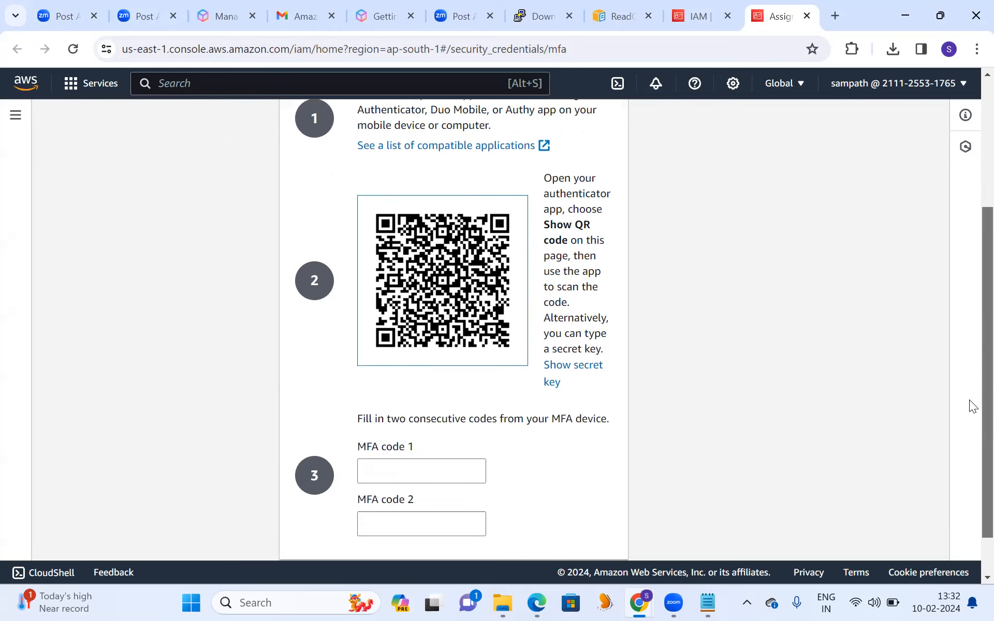
{"action": "scroll", "coordinate": [972, 407], "scroll_direction": "down", "scroll_amount": 1}
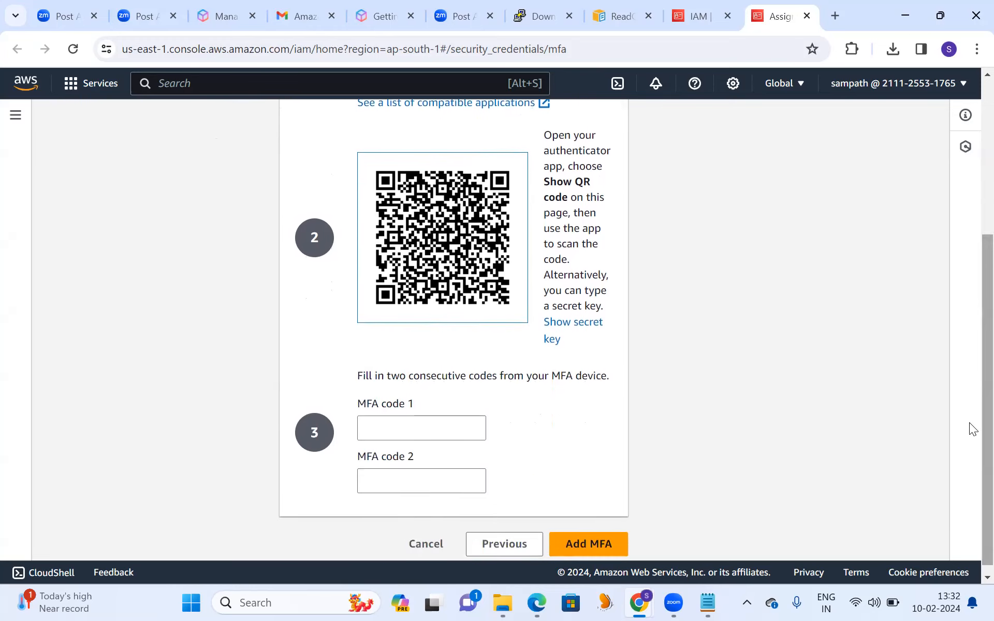
{"action": "left_click", "coordinate": [458, 419]}
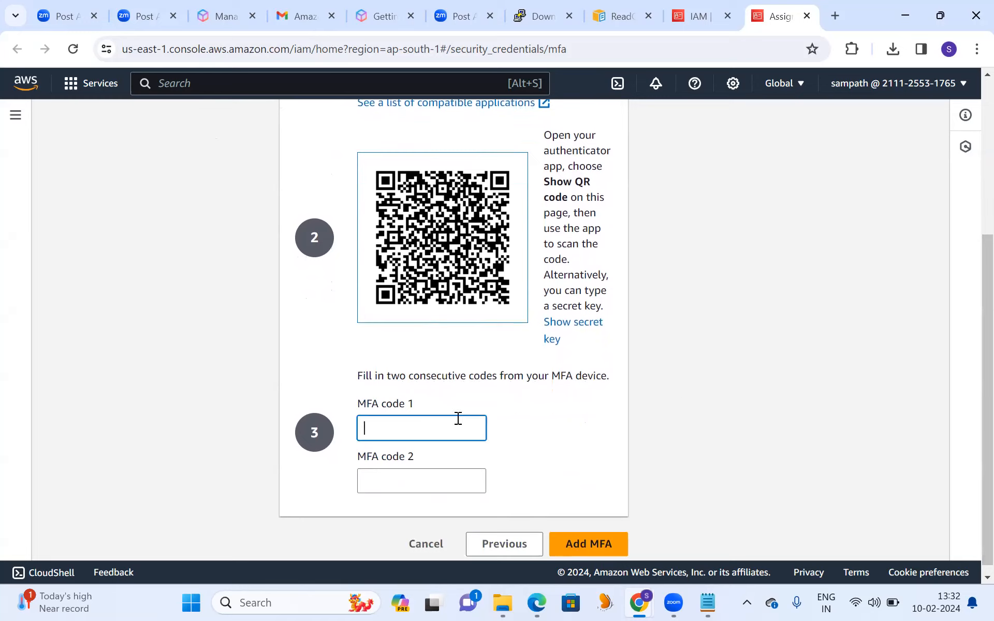
{"action": "left_click", "coordinate": [402, 477]}
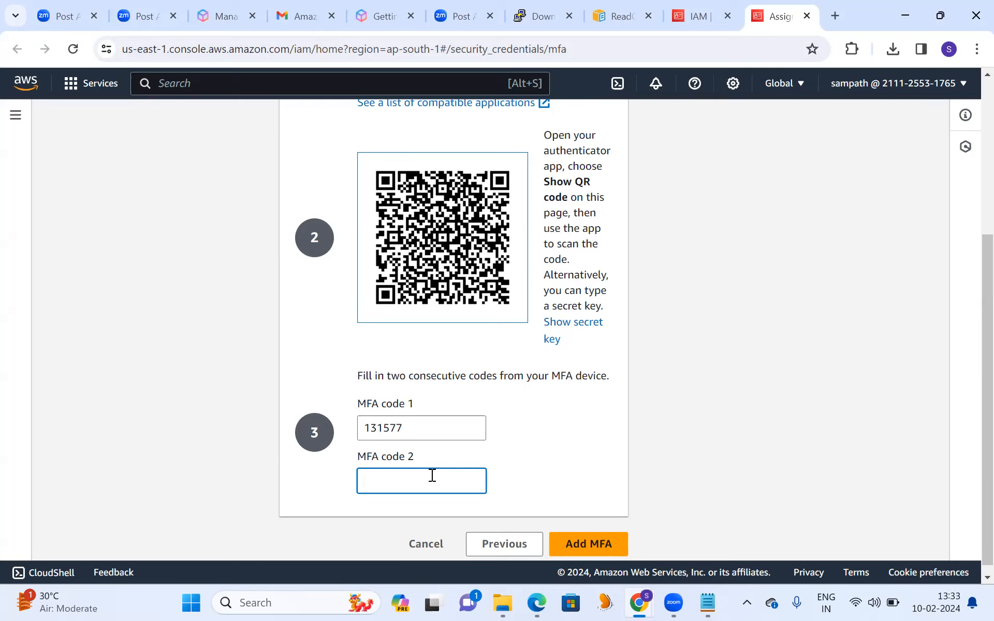
- Add the virtual MFA device, confirm it in the MFA section, and copy the console sign-in link
{"action": "left_click", "coordinate": [586, 552]}
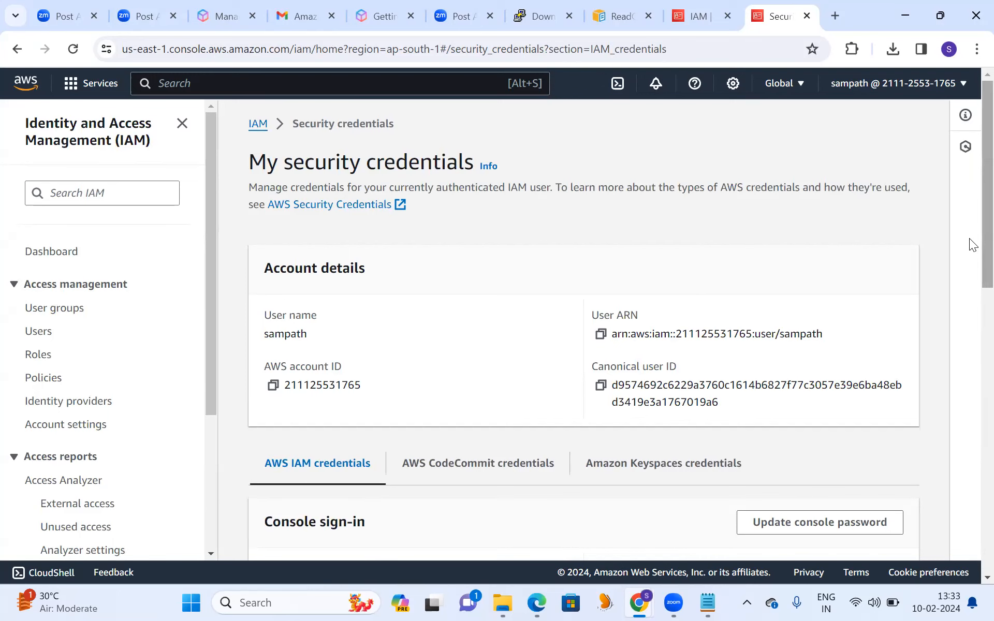
{"action": "scroll", "coordinate": [969, 254], "scroll_direction": "down", "scroll_amount": 1}
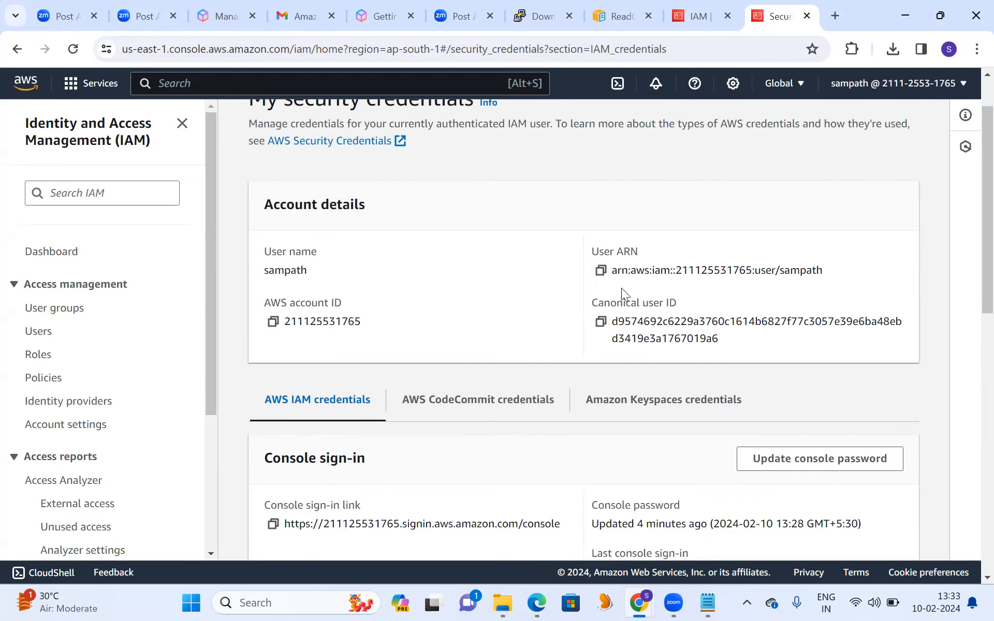
{"action": "scroll", "coordinate": [969, 279], "scroll_direction": "down", "scroll_amount": 1}
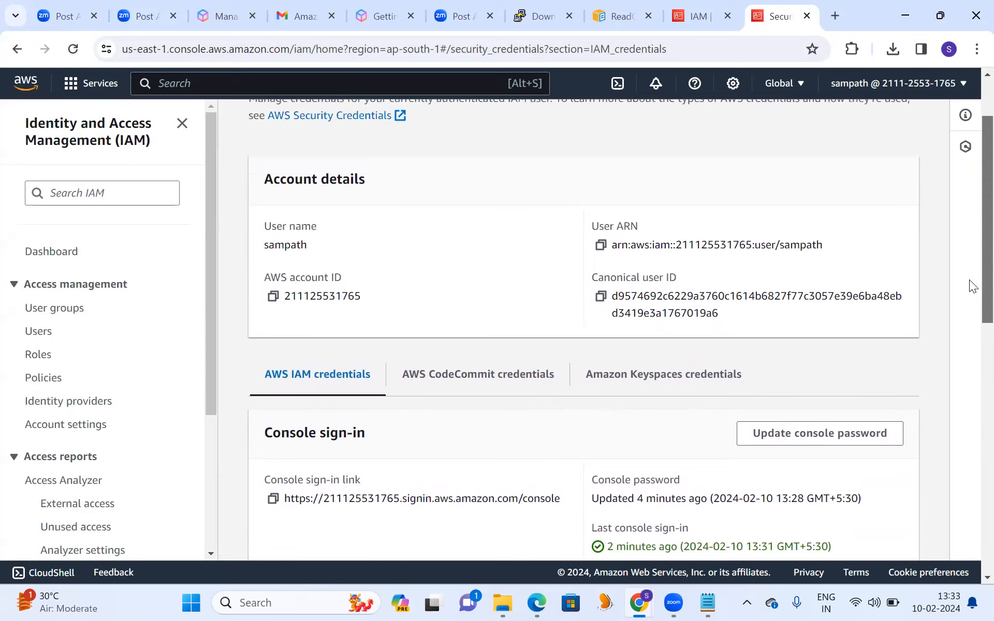
{"action": "scroll", "coordinate": [969, 326], "scroll_direction": "down", "scroll_amount": 4}
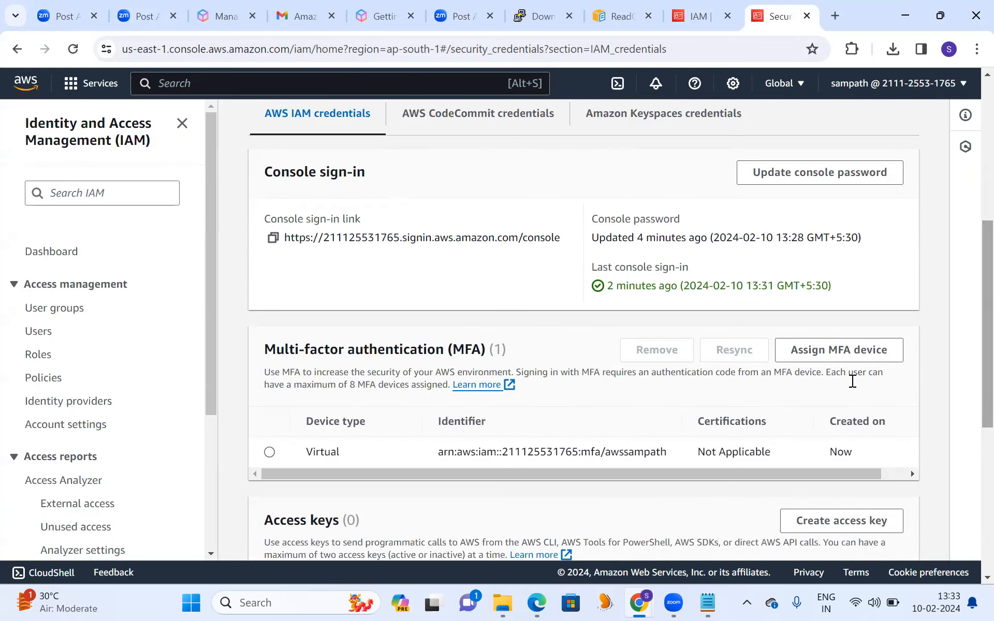
{"action": "left_click", "coordinate": [272, 239]}
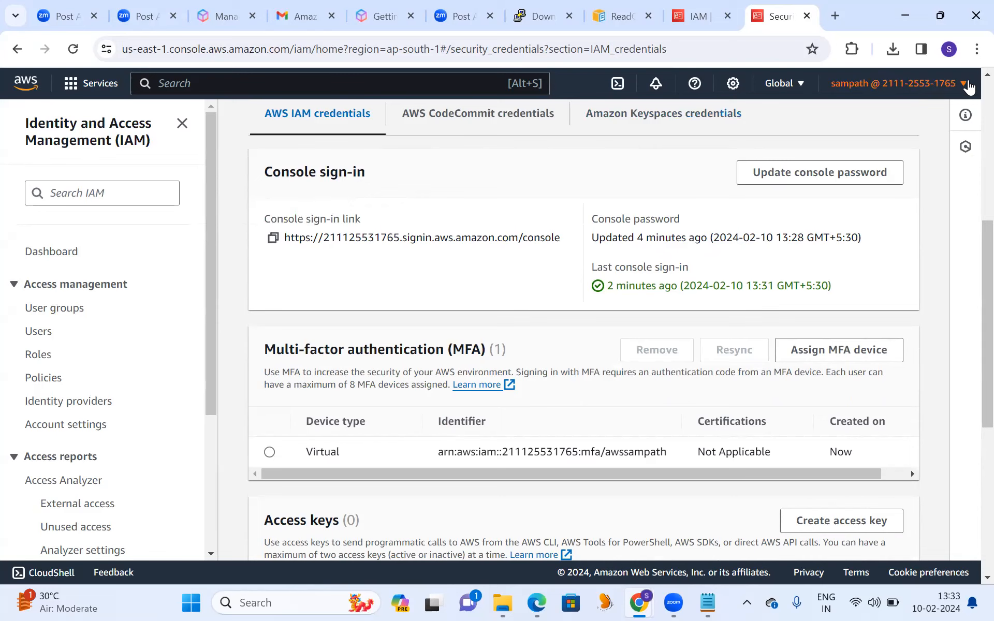
{"action": "left_click", "coordinate": [967, 85]}
- Sign out, close the leftover console tabs, and load the copied sign-in link in a new tab
{"action": "left_click", "coordinate": [918, 348]}
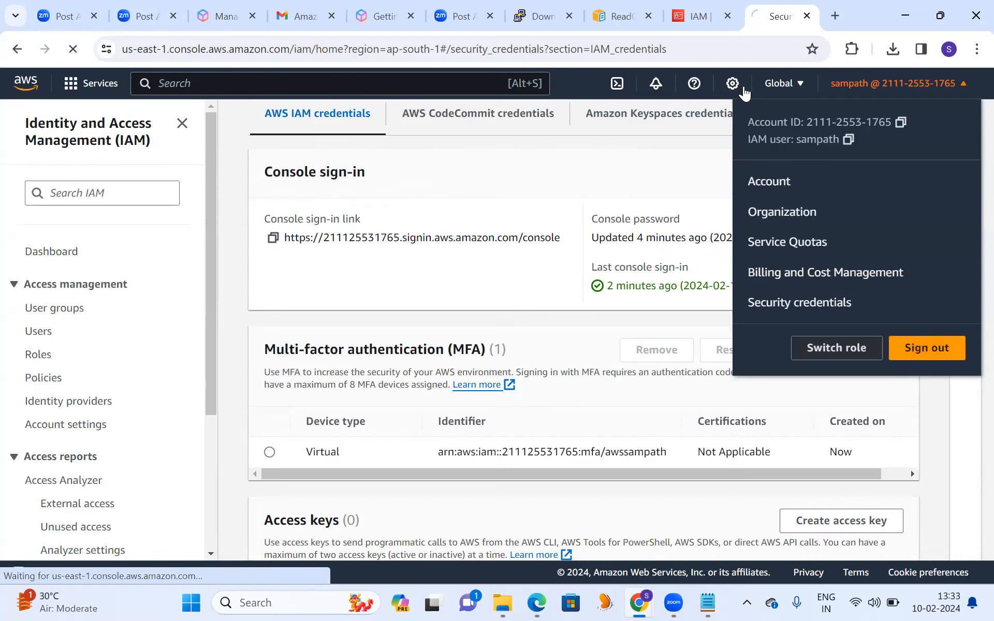
{"action": "left_click", "coordinate": [737, 11]}
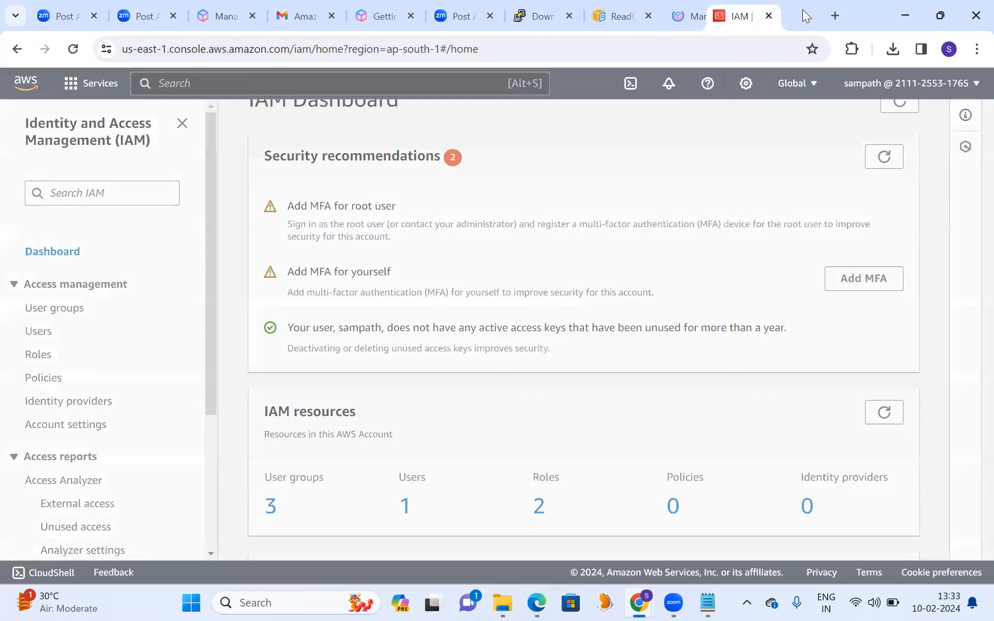
{"action": "key", "text": "ctrl+w"}
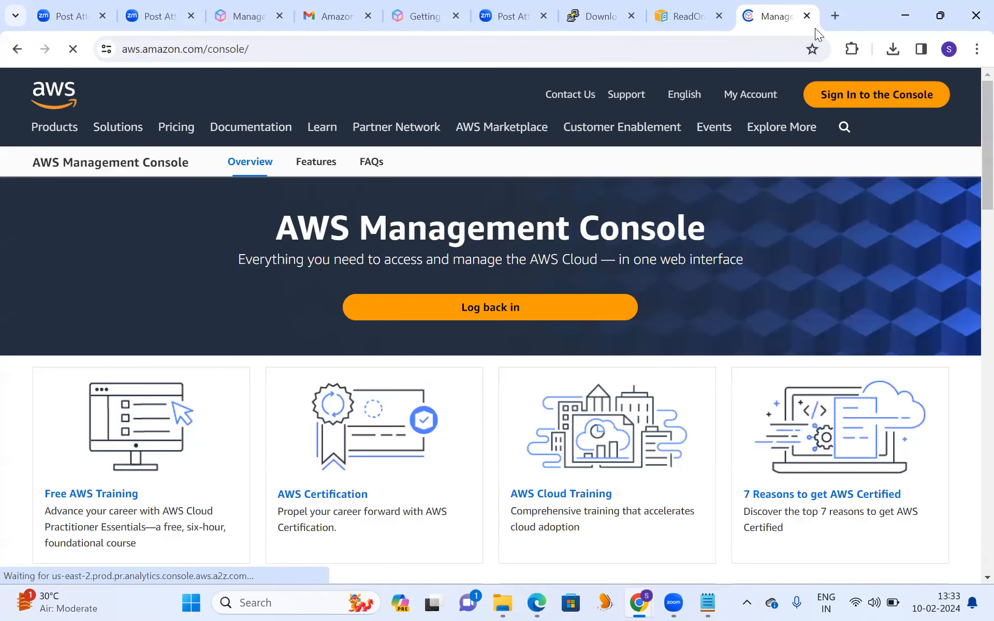
{"action": "key", "text": "ctrl+w"}
{"action": "left_click", "coordinate": [840, 13]}
{"action": "key", "text": "ctrl+v"}
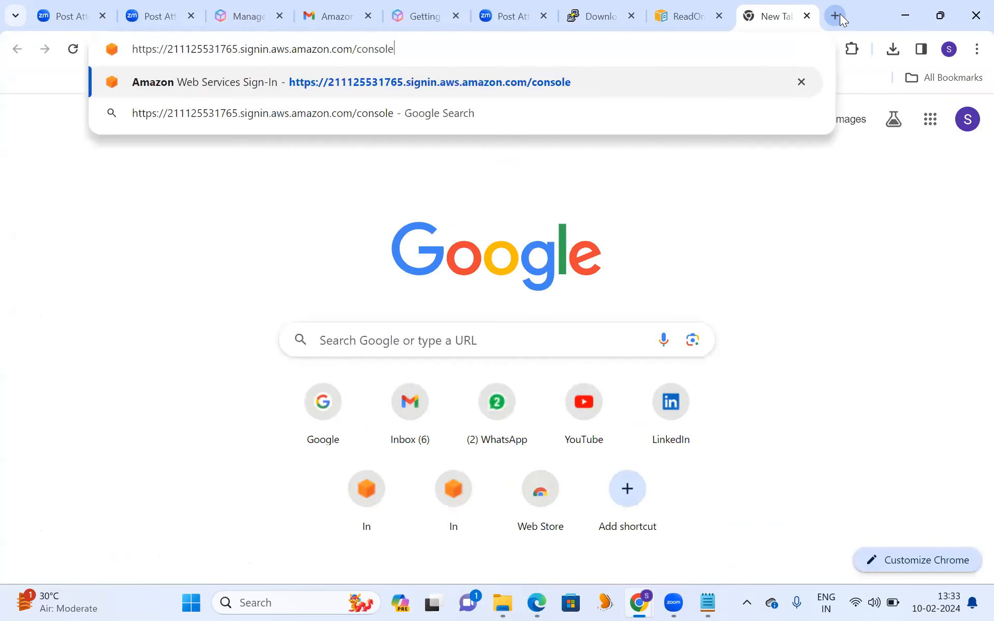
{"action": "key", "text": "Return"}
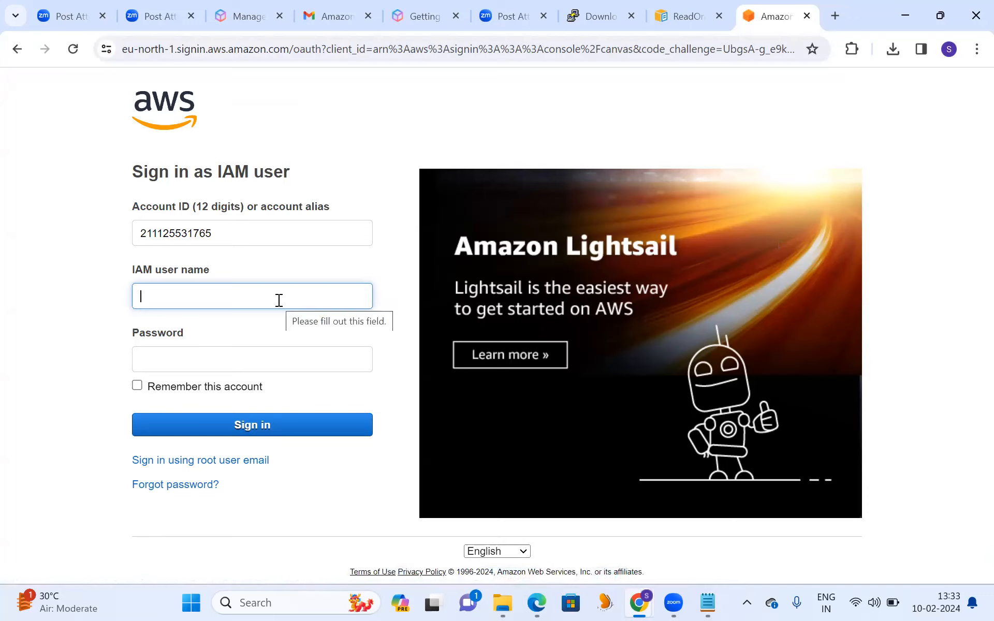
- Sign in with the IAM user name and password, then submit the authenticator MFA code
{"action": "type", "text": "sampath"}
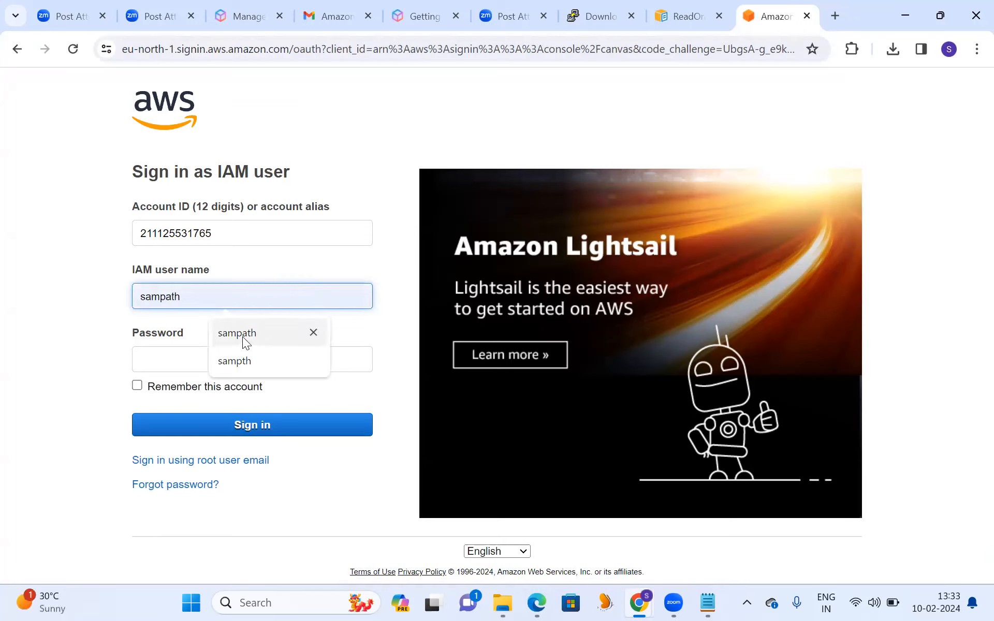
{"action": "left_click", "coordinate": [242, 337]}
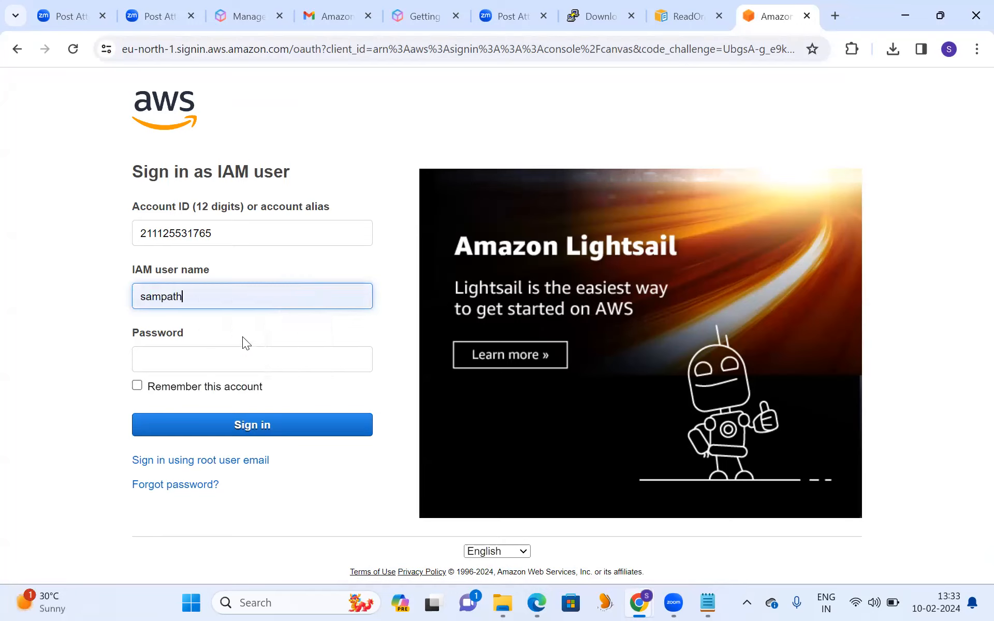
{"action": "left_click", "coordinate": [226, 348]}
{"action": "type", "text": "••••••"}
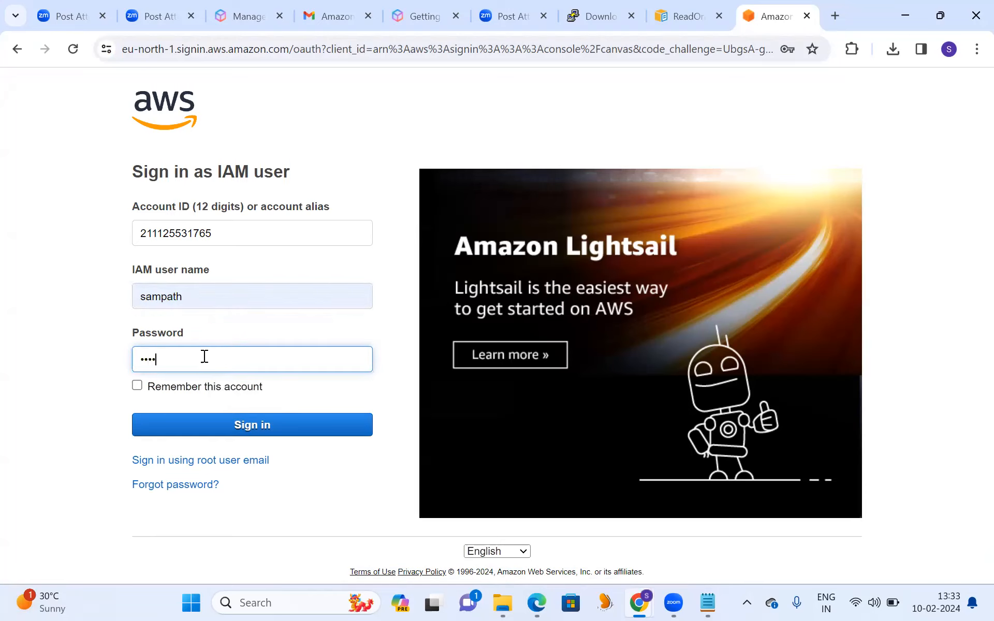
{"action": "type", "text": "••••"}
{"action": "left_click", "coordinate": [244, 424]}
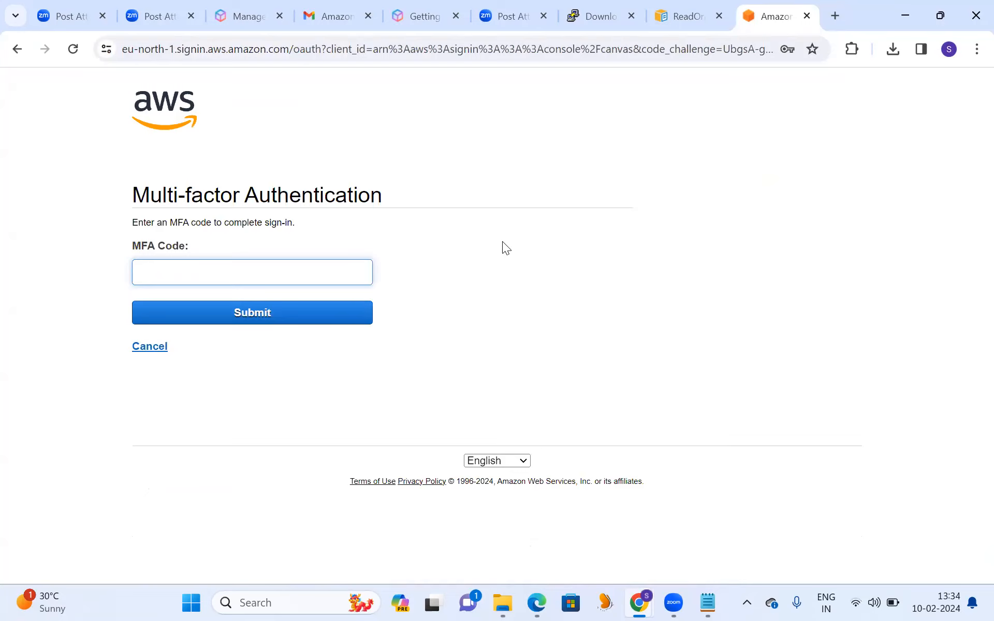
{"action": "left_click", "coordinate": [259, 310]}
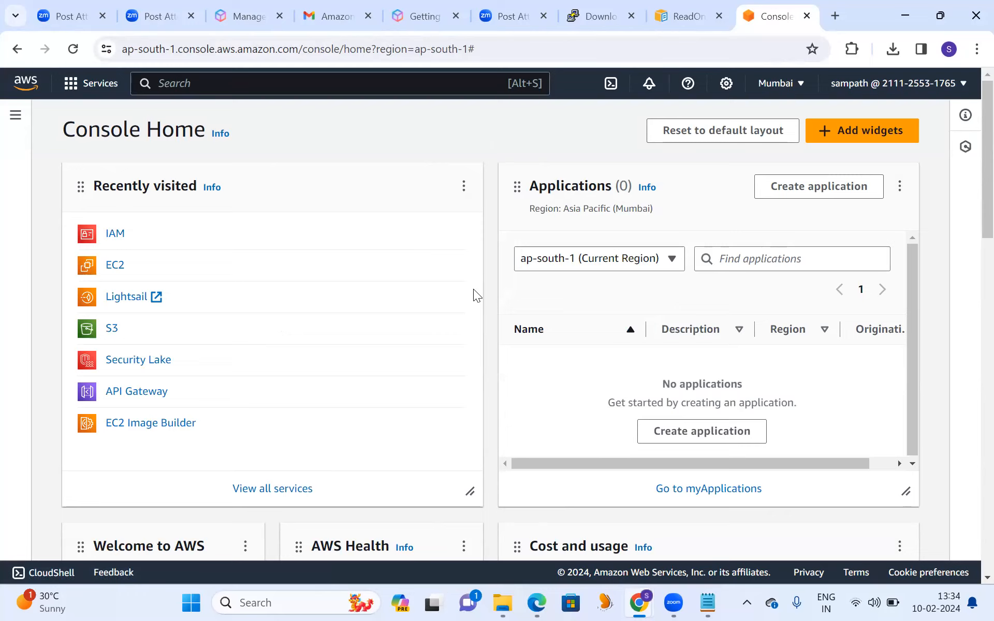
- Open IAM from Recently visited, check the dashboard's MFA status, and open the Users list
{"action": "left_click", "coordinate": [115, 234]}
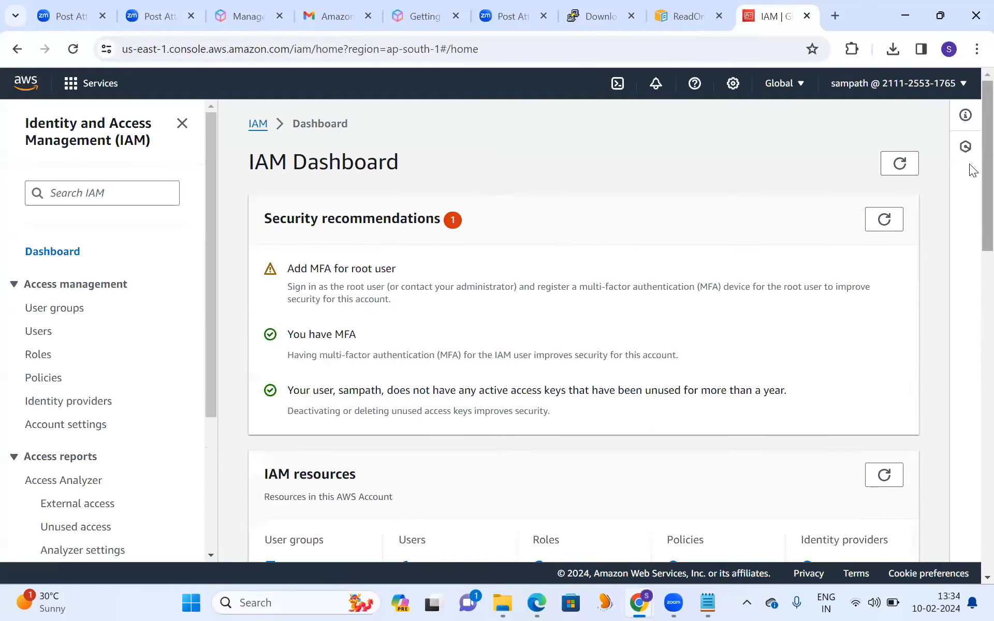
{"action": "scroll", "coordinate": [969, 163], "scroll_direction": "down", "scroll_amount": 6}
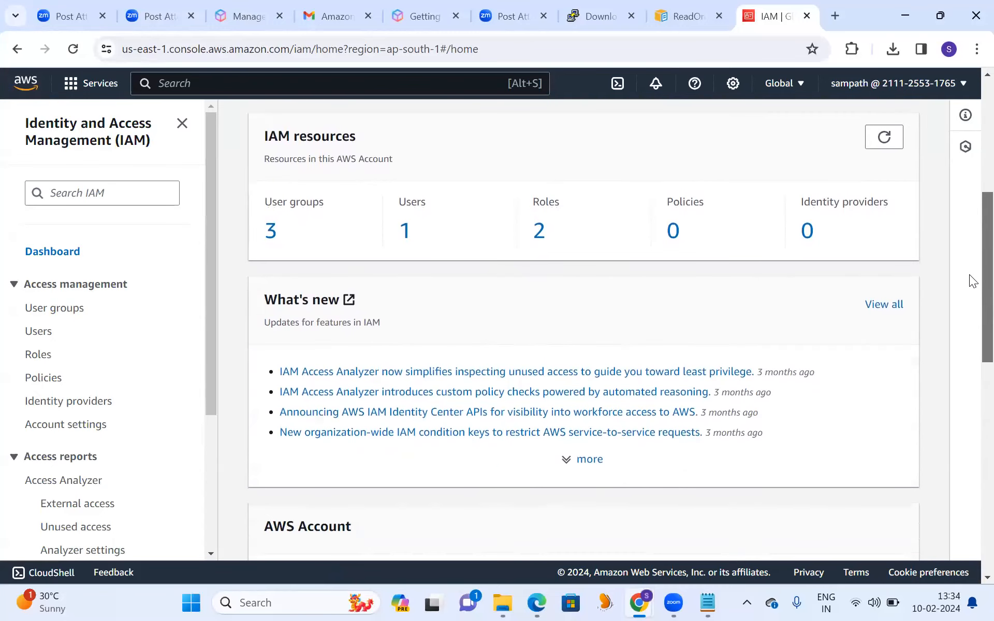
{"action": "scroll", "coordinate": [970, 278], "scroll_direction": "up", "scroll_amount": 1}
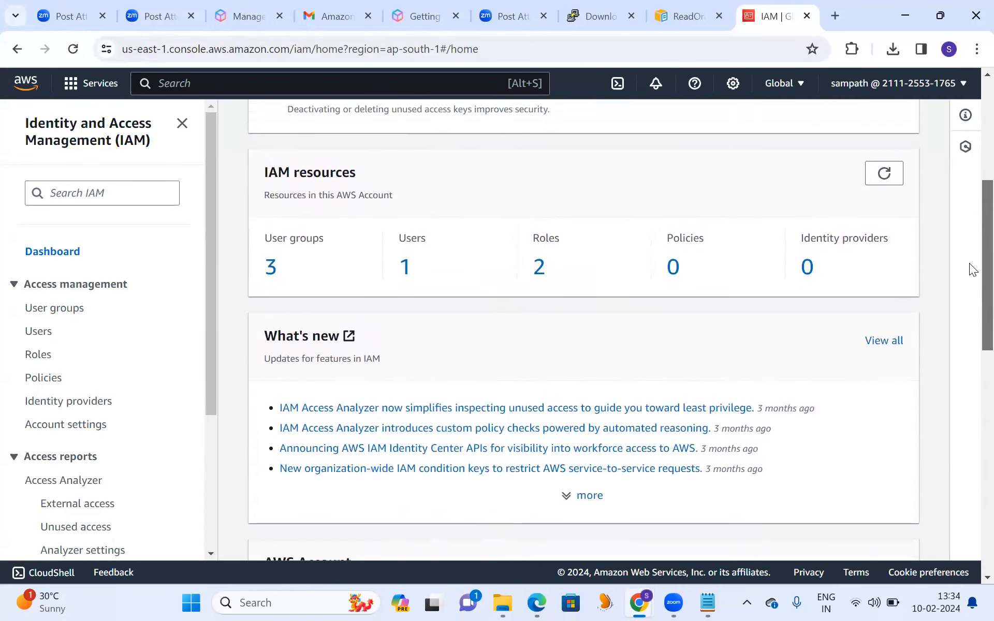
{"action": "left_click", "coordinate": [404, 274]}
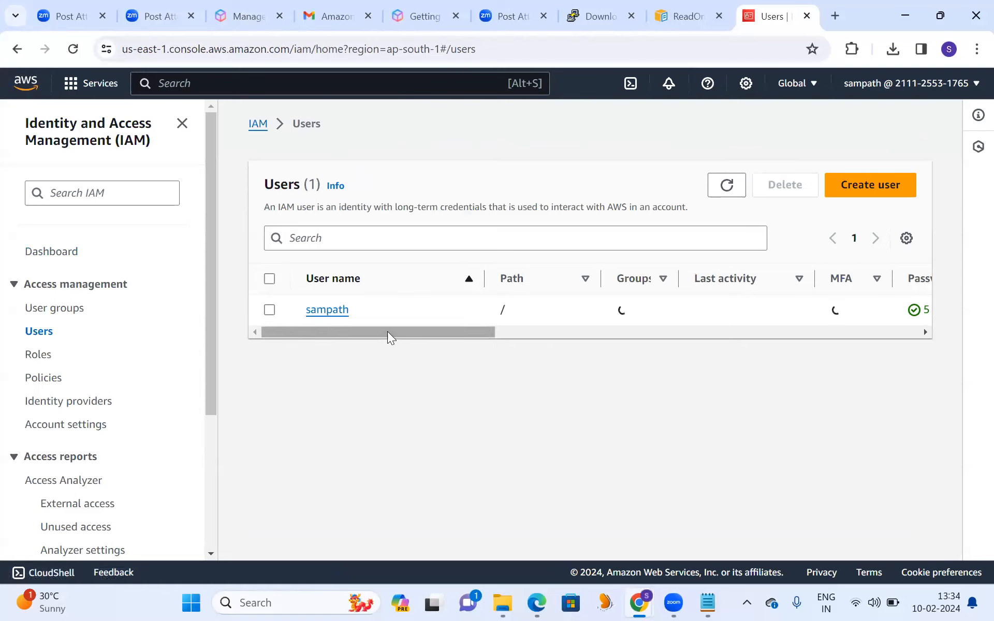
{"action": "left_click_drag", "start_coordinate": [416, 335], "coordinate": [423, 362]}
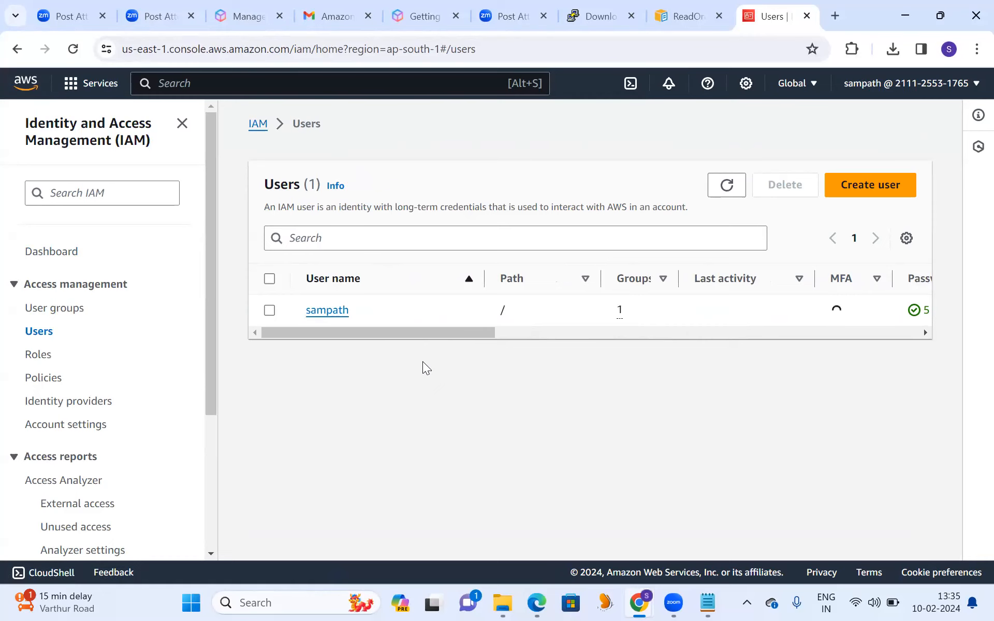
- Open the IAM user's details and review its admin-group permissions and permissions boundary
{"action": "left_click", "coordinate": [324, 312]}
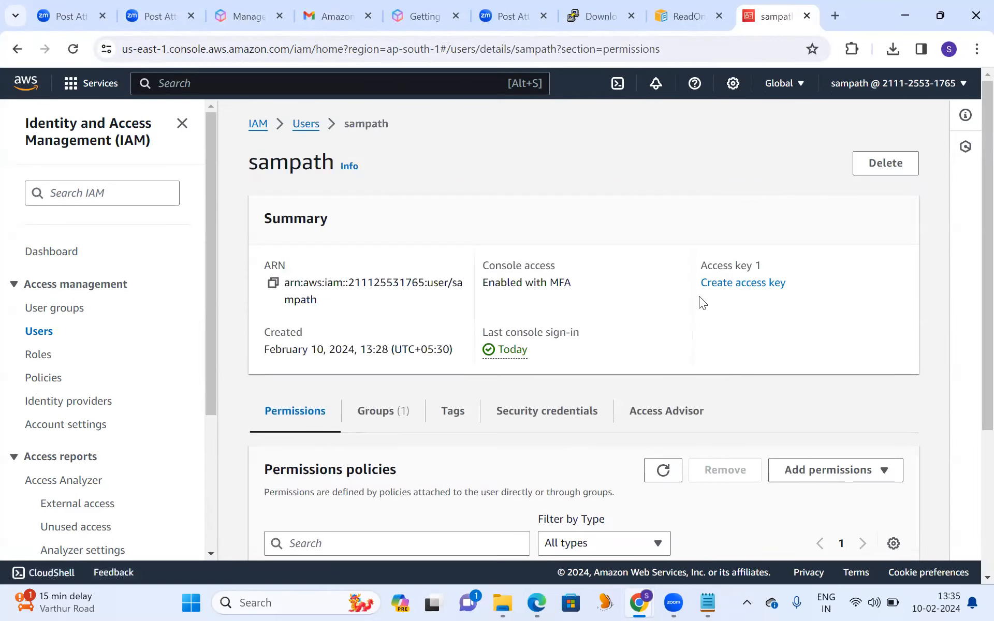
{"action": "scroll", "coordinate": [973, 264], "scroll_direction": "down", "scroll_amount": 1}
{"action": "scroll", "coordinate": [972, 264], "scroll_direction": "down", "scroll_amount": 1}
{"action": "scroll", "coordinate": [970, 290], "scroll_direction": "up", "scroll_amount": 3}
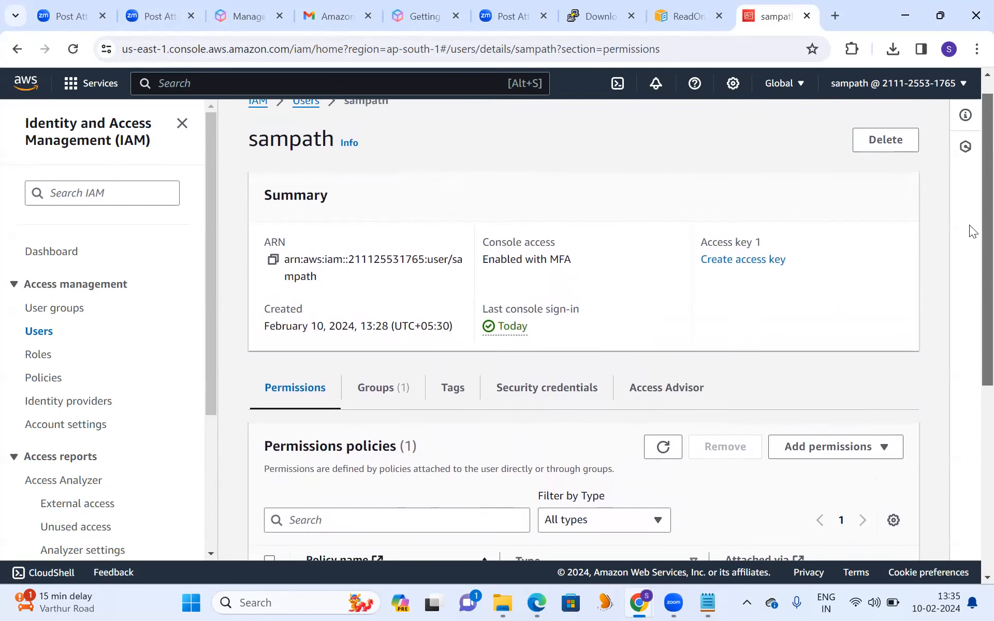
{"action": "scroll", "coordinate": [971, 249], "scroll_direction": "down", "scroll_amount": 1}
{"action": "scroll", "coordinate": [972, 282], "scroll_direction": "down", "scroll_amount": 3}
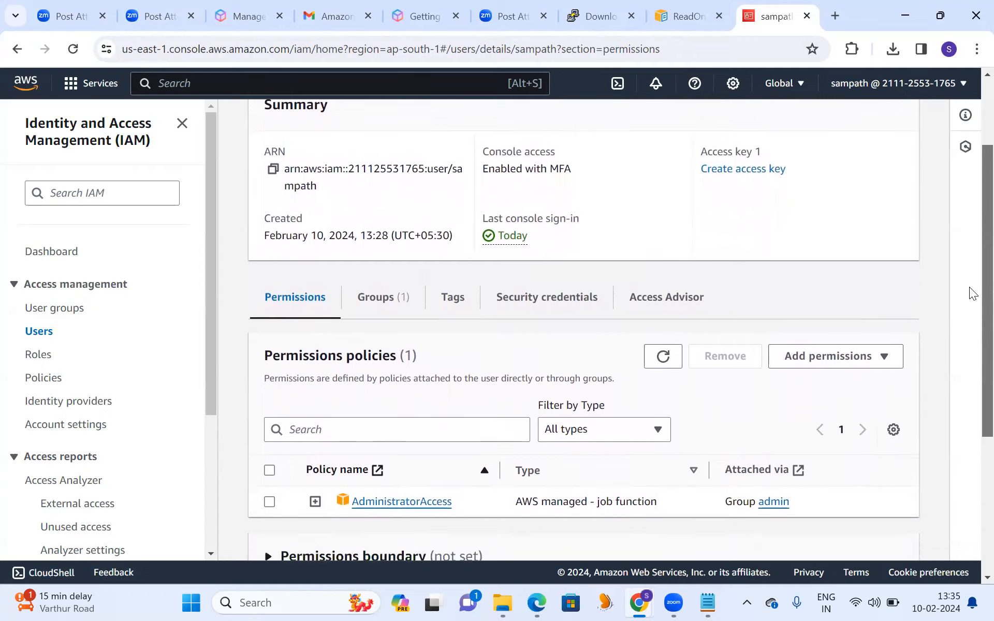
{"action": "scroll", "coordinate": [971, 373], "scroll_direction": "down", "scroll_amount": 1}
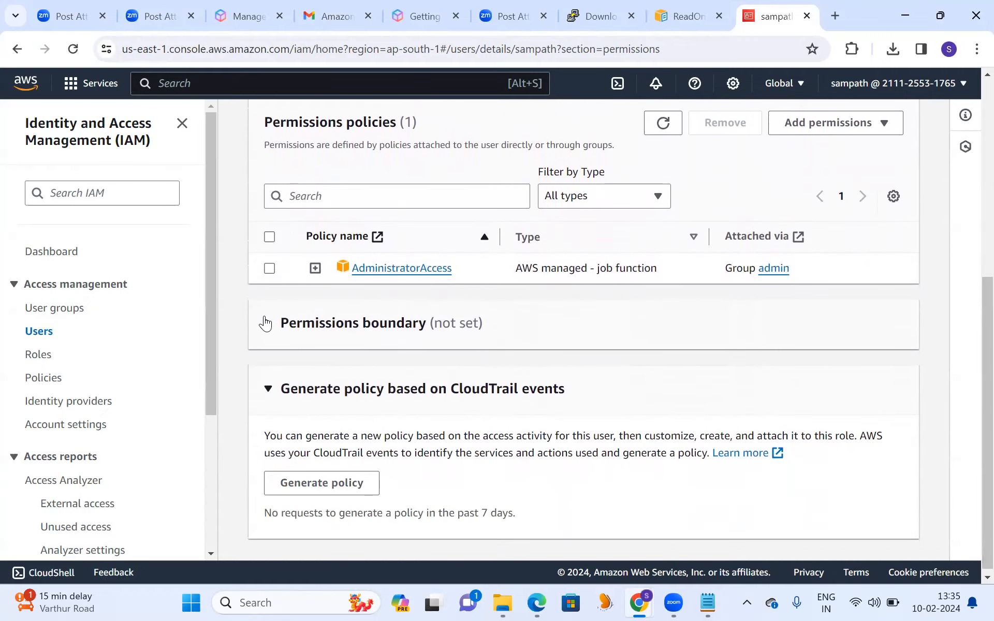
{"action": "left_click", "coordinate": [264, 322]}
{"action": "left_click", "coordinate": [265, 322]}
{"action": "scroll", "coordinate": [971, 289], "scroll_direction": "up", "scroll_amount": 2}
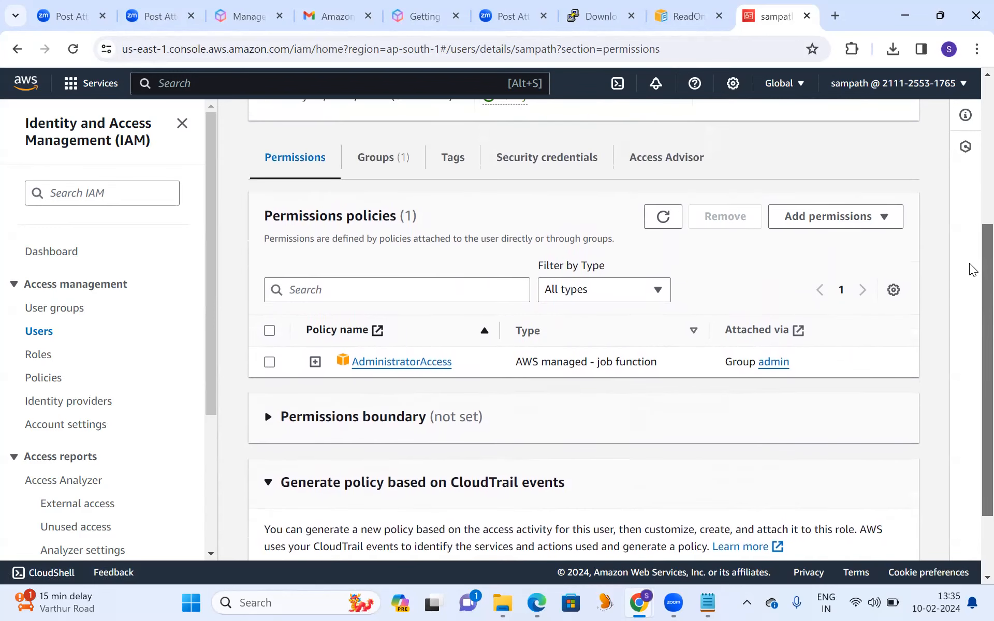
{"action": "scroll", "coordinate": [972, 270], "scroll_direction": "up", "scroll_amount": 1}
- Review the user's security credentials, including the console password and virtual MFA device
{"action": "left_click", "coordinate": [526, 206]}
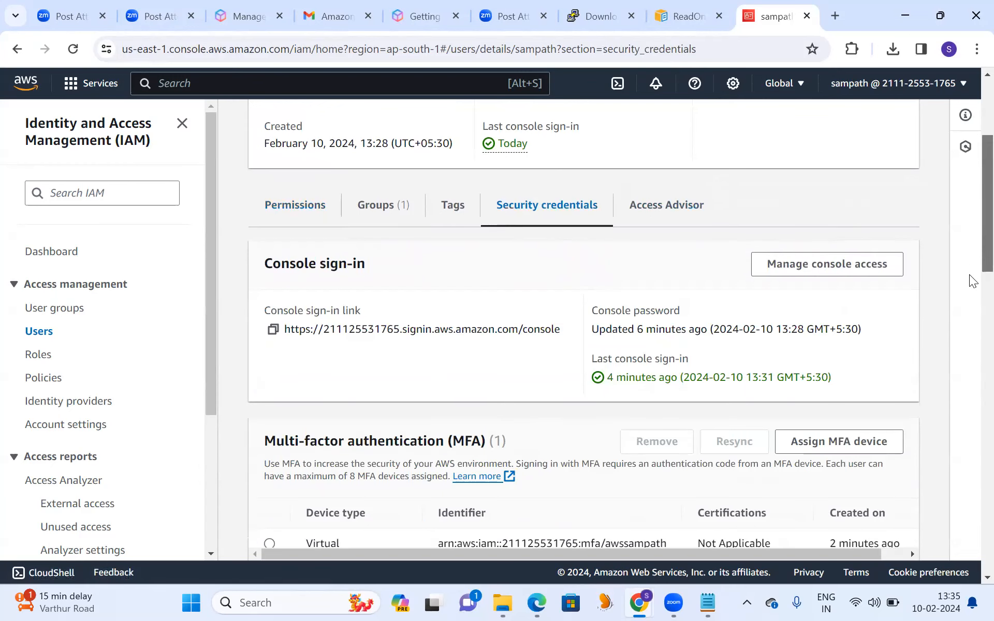
{"action": "scroll", "coordinate": [971, 280], "scroll_direction": "down", "scroll_amount": 4}
{"action": "scroll", "coordinate": [968, 311], "scroll_direction": "up", "scroll_amount": 1}
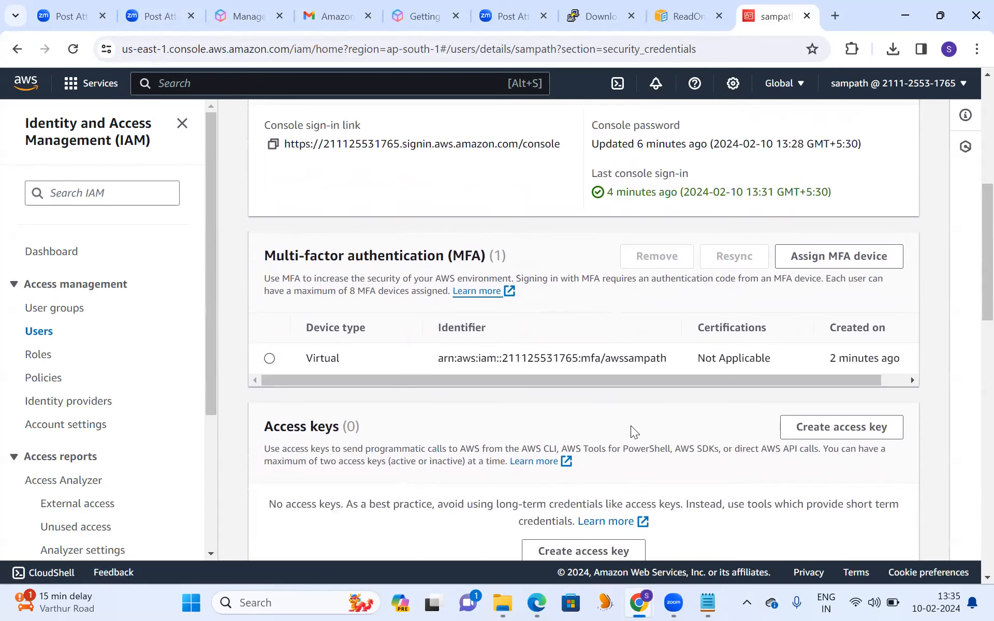
{"action": "scroll", "coordinate": [970, 375], "scroll_direction": "down", "scroll_amount": 12}
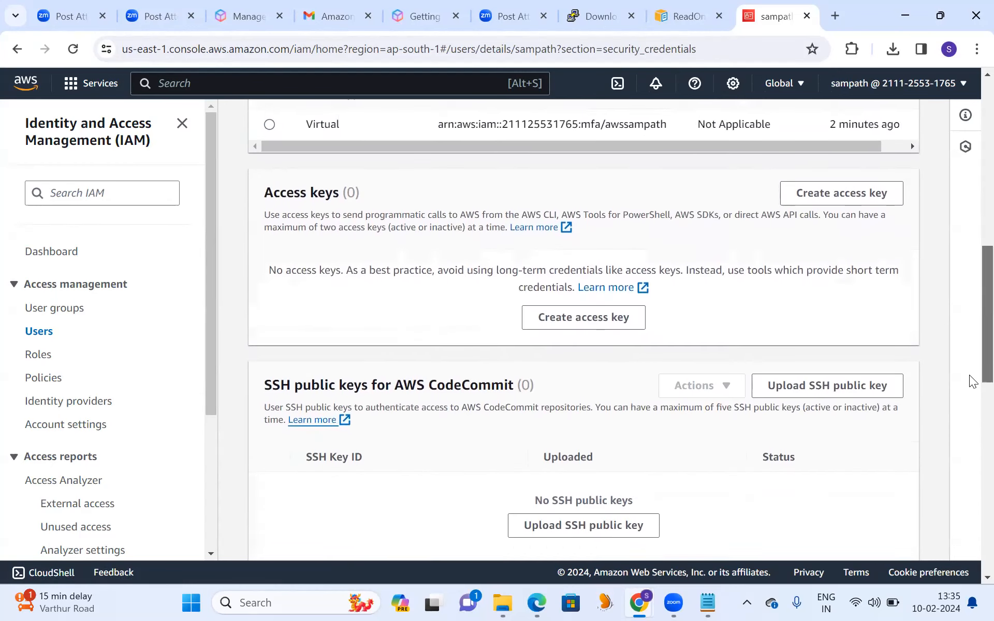
{"action": "scroll", "coordinate": [970, 381], "scroll_direction": "up", "scroll_amount": 12}
{"action": "scroll", "coordinate": [969, 230], "scroll_direction": "up", "scroll_amount": 1}
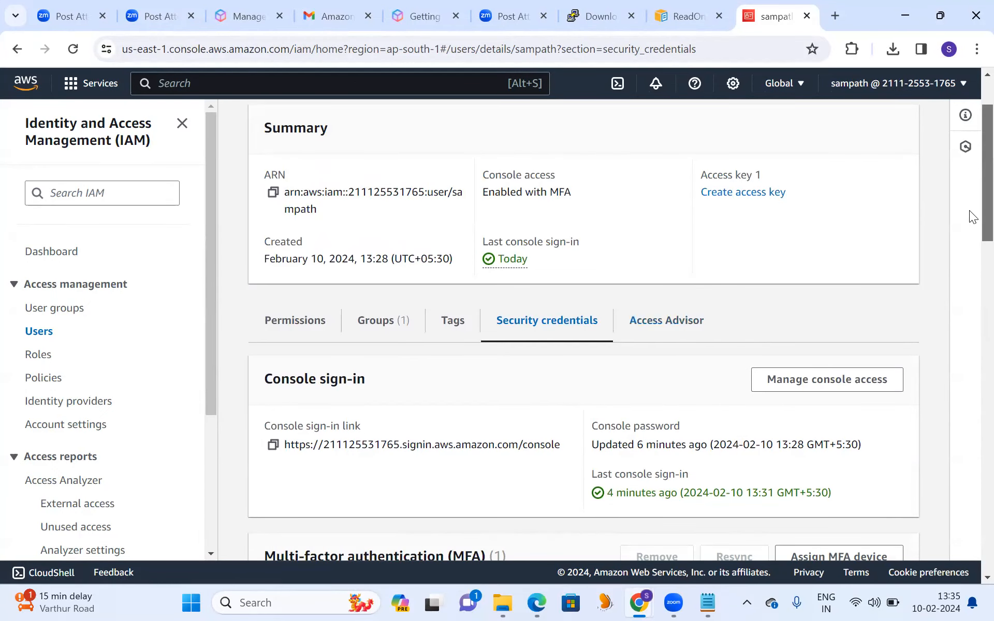
{"action": "scroll", "coordinate": [969, 210], "scroll_direction": "up", "scroll_amount": 1}
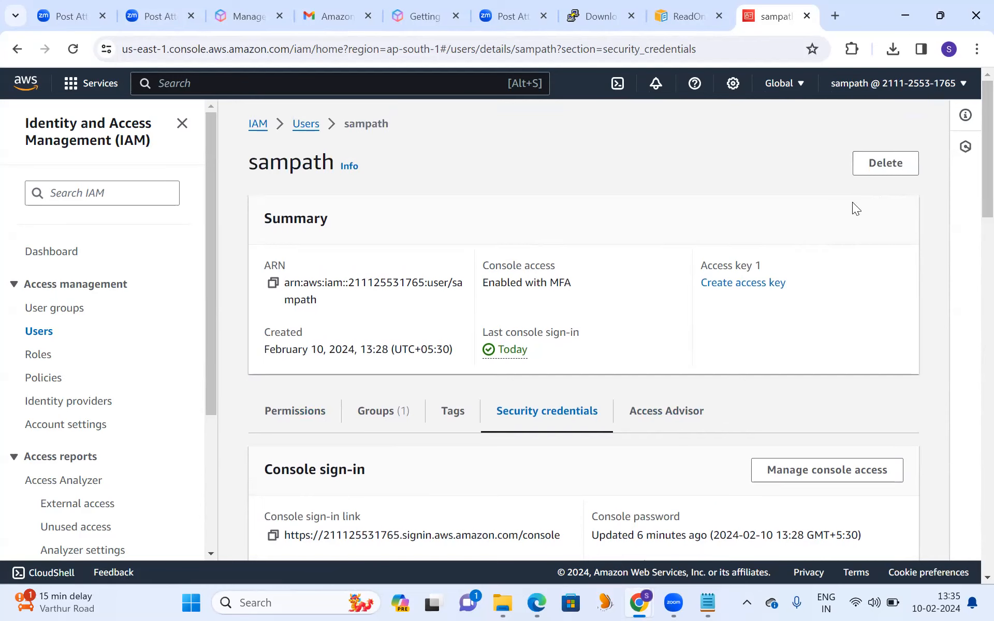
- Recheck the permissions boundary, then return to credentials showing the password updated 7 minutes ago
{"action": "left_click", "coordinate": [286, 410]}
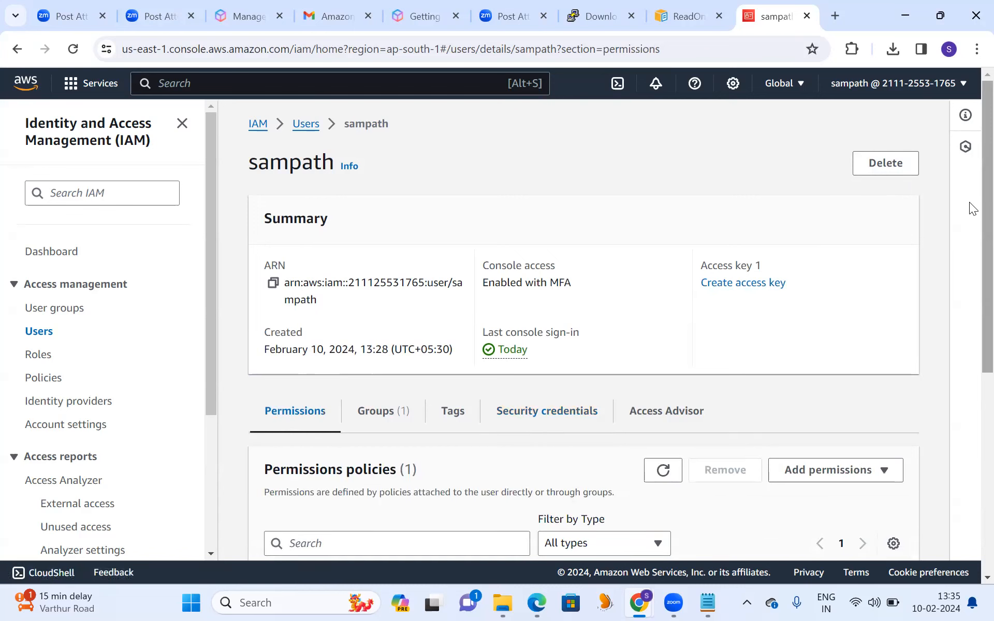
{"action": "scroll", "coordinate": [971, 295], "scroll_direction": "down", "scroll_amount": 5}
{"action": "scroll", "coordinate": [973, 348], "scroll_direction": "down", "scroll_amount": 2}
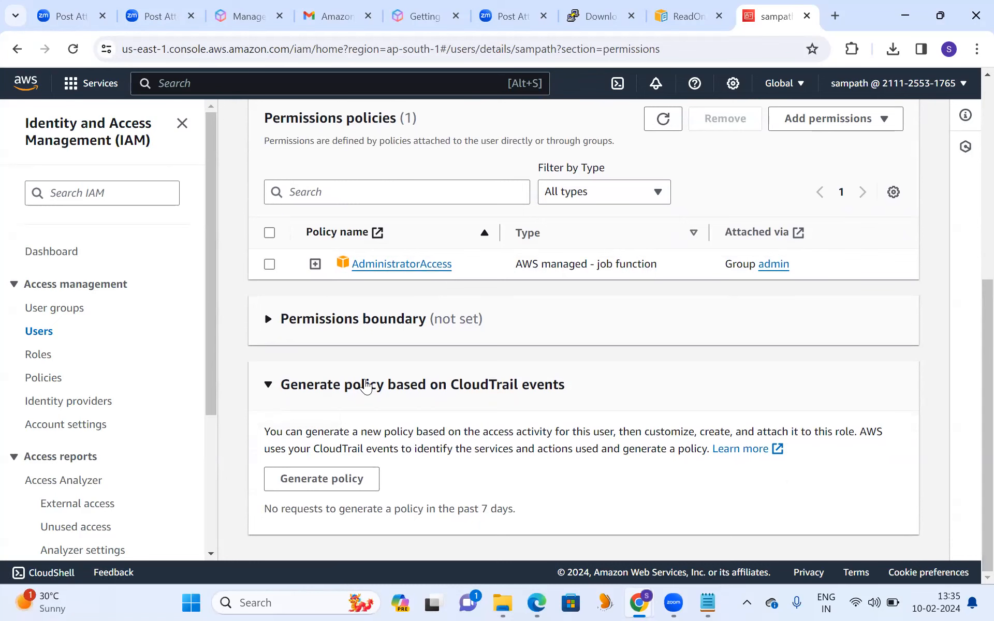
{"action": "left_click", "coordinate": [267, 326]}
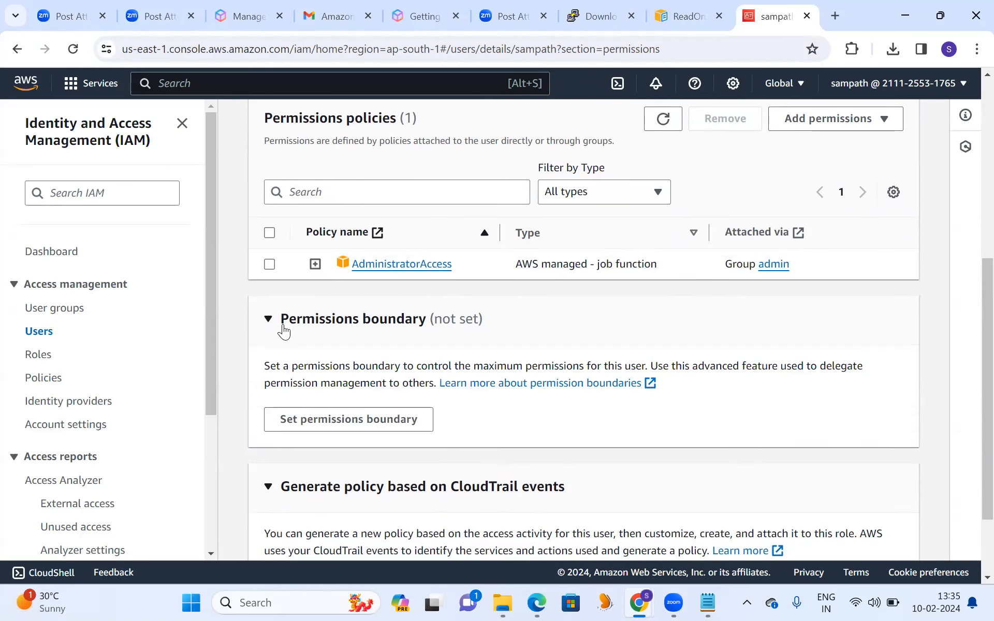
{"action": "left_click", "coordinate": [268, 320]}
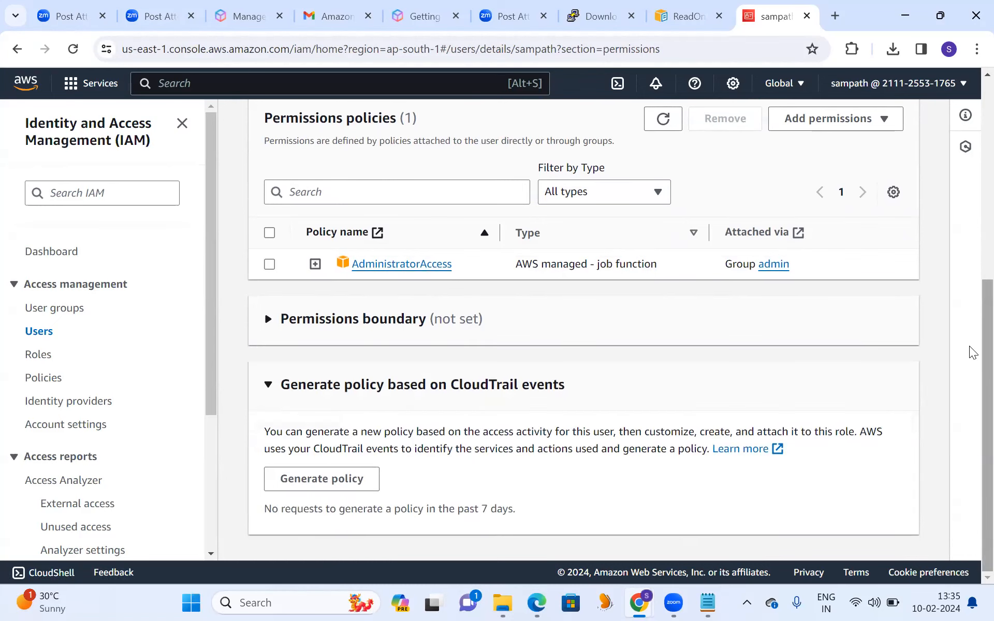
{"action": "scroll", "coordinate": [972, 352], "scroll_direction": "up", "scroll_amount": 5}
{"action": "scroll", "coordinate": [971, 197], "scroll_direction": "up", "scroll_amount": 1}
{"action": "scroll", "coordinate": [970, 202], "scroll_direction": "down", "scroll_amount": 1}
{"action": "scroll", "coordinate": [972, 243], "scroll_direction": "down", "scroll_amount": 3}
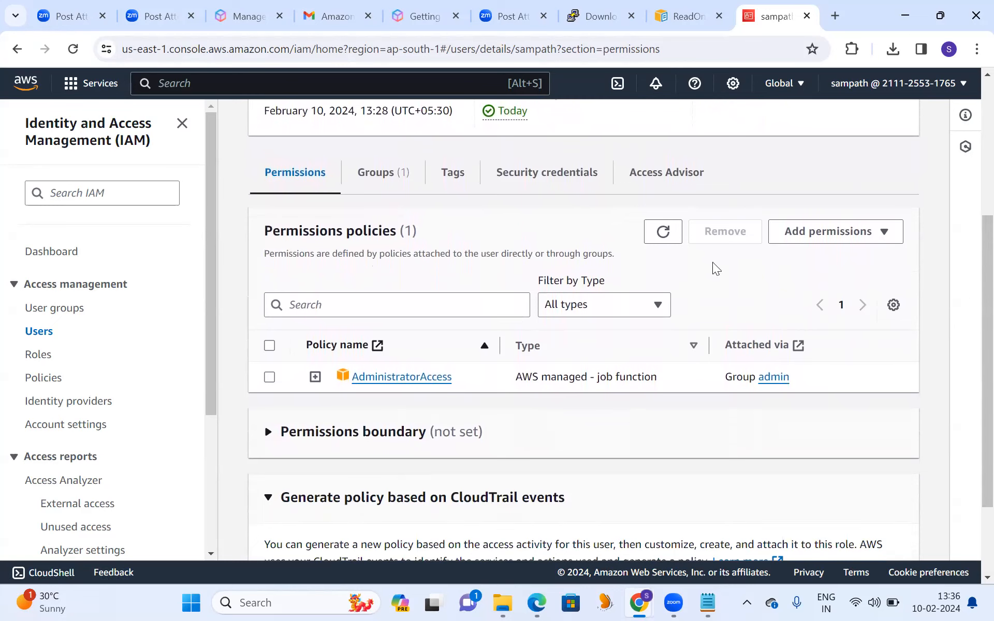
{"action": "scroll", "coordinate": [972, 414], "scroll_direction": "down", "scroll_amount": 1}
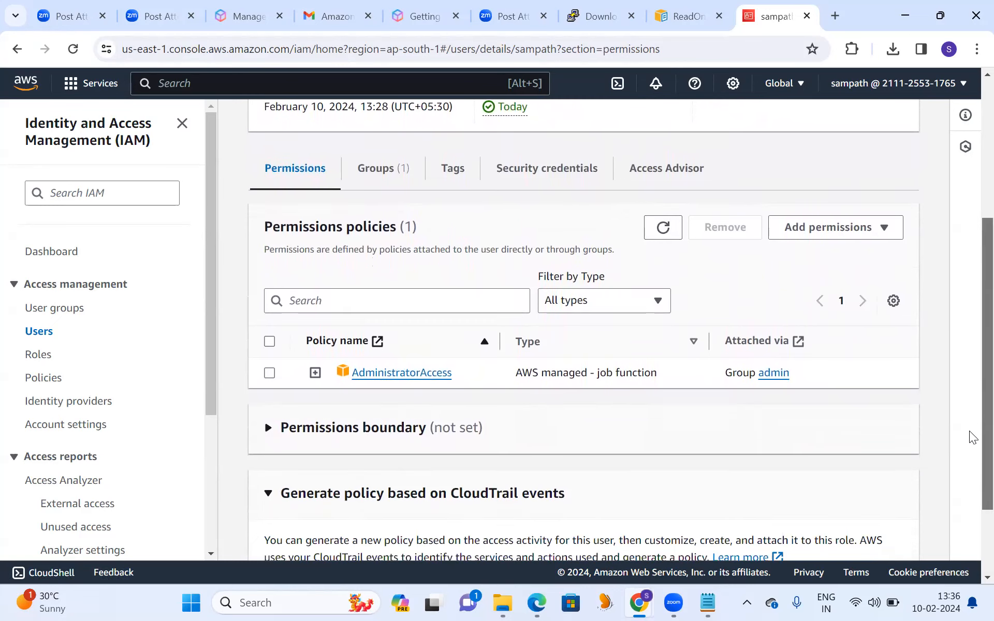
{"action": "scroll", "coordinate": [972, 437], "scroll_direction": "down", "scroll_amount": 2}
{"action": "scroll", "coordinate": [971, 456], "scroll_direction": "up", "scroll_amount": 5}
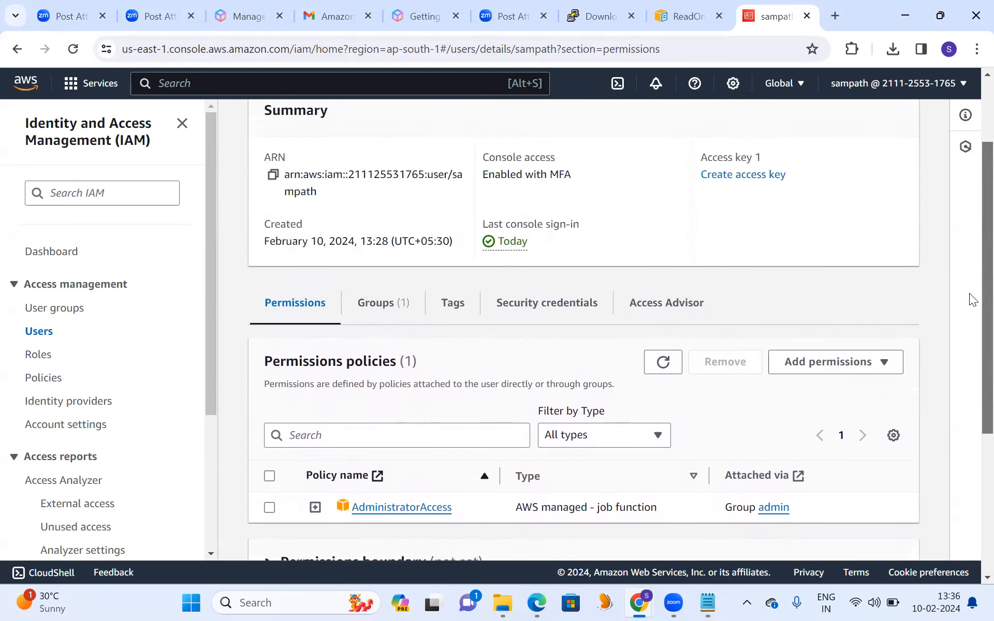
{"action": "scroll", "coordinate": [972, 300], "scroll_direction": "up", "scroll_amount": 2}
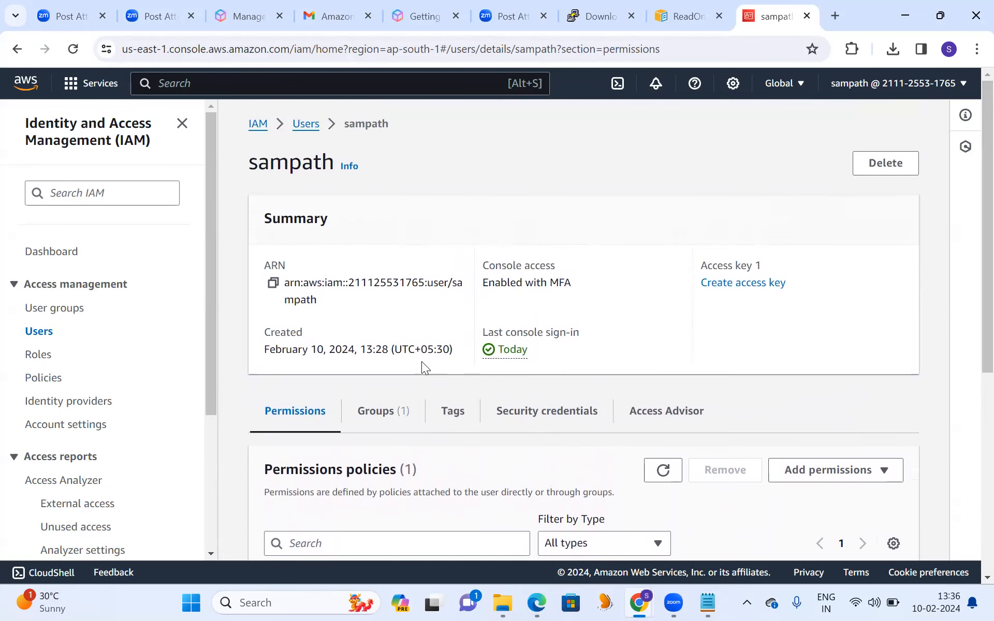
{"action": "left_click", "coordinate": [570, 410]}
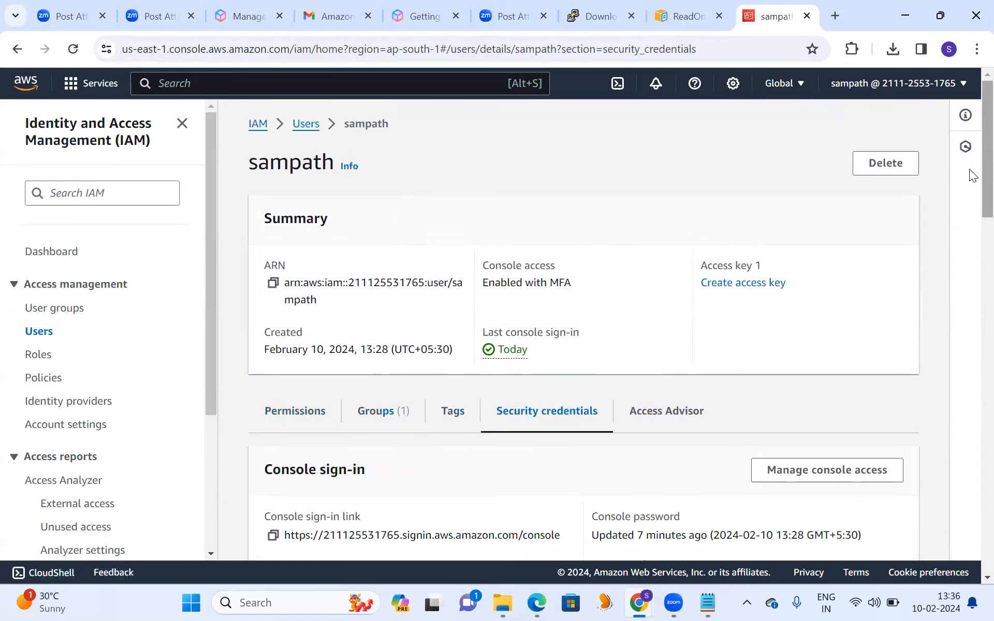
{"action": "scroll", "coordinate": [972, 176], "scroll_direction": "down", "scroll_amount": 4}
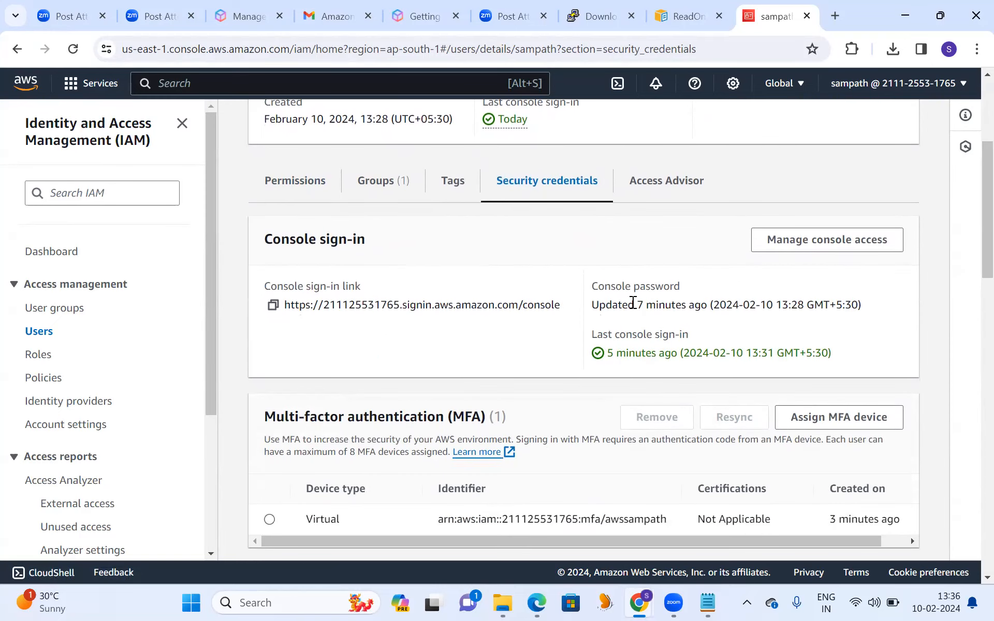
{"action": "double_click", "coordinate": [664, 305]}
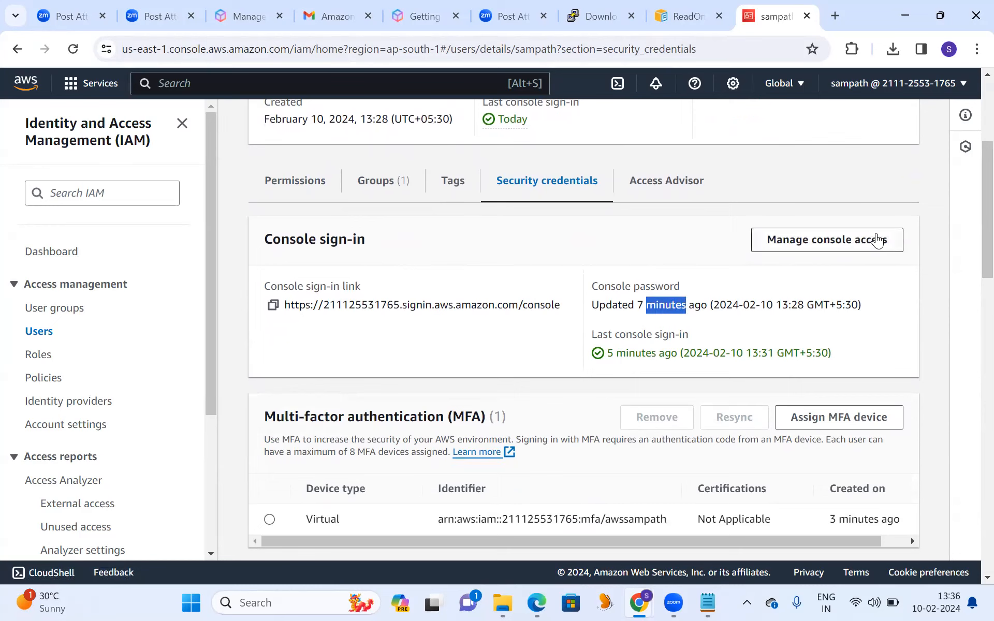
{"action": "left_click", "coordinate": [840, 250]}
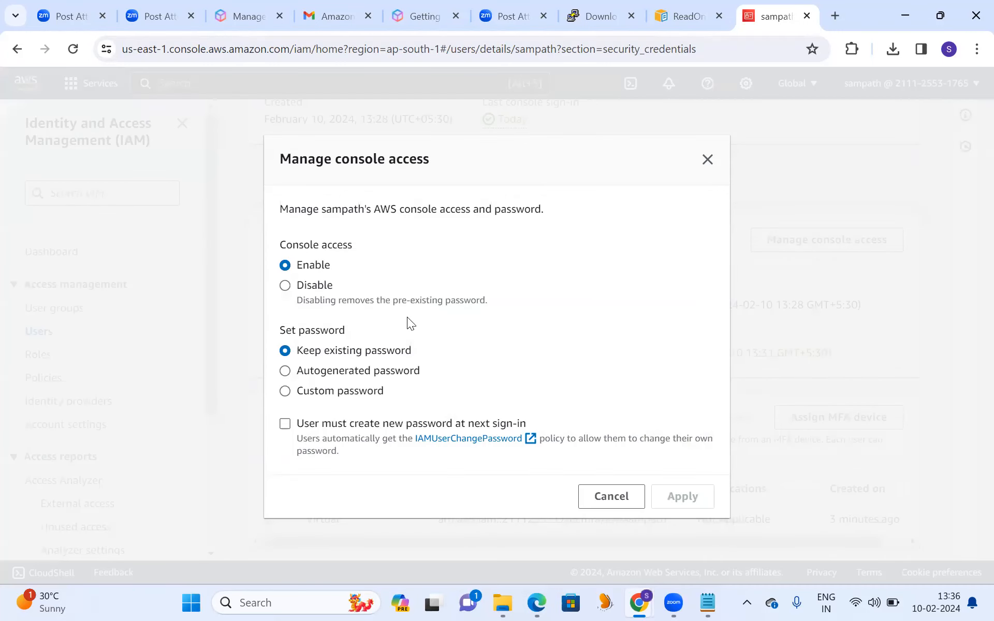
{"action": "left_click", "coordinate": [285, 392]}
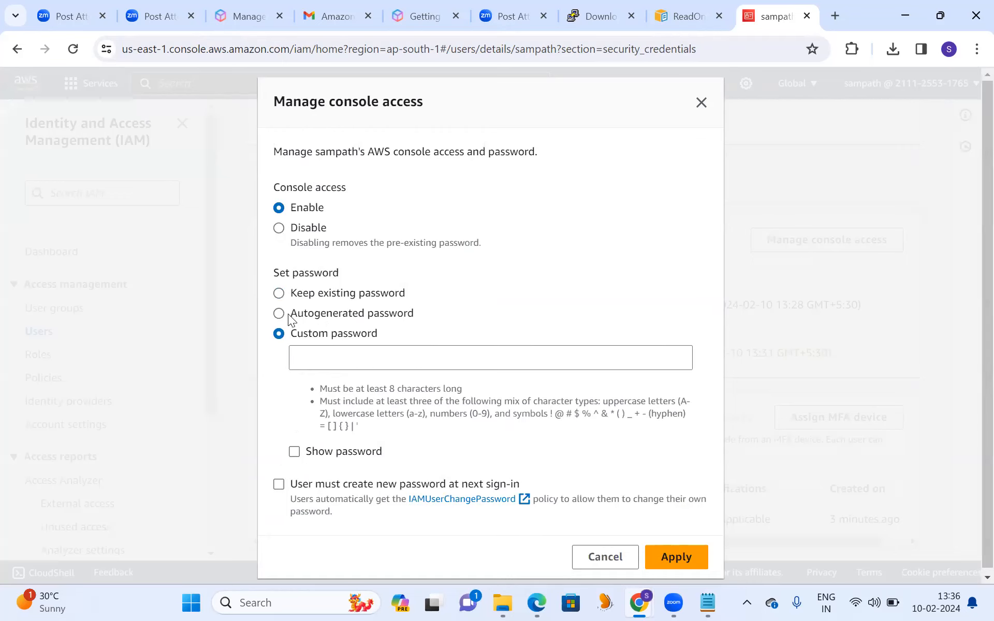
{"action": "left_click", "coordinate": [323, 353]}
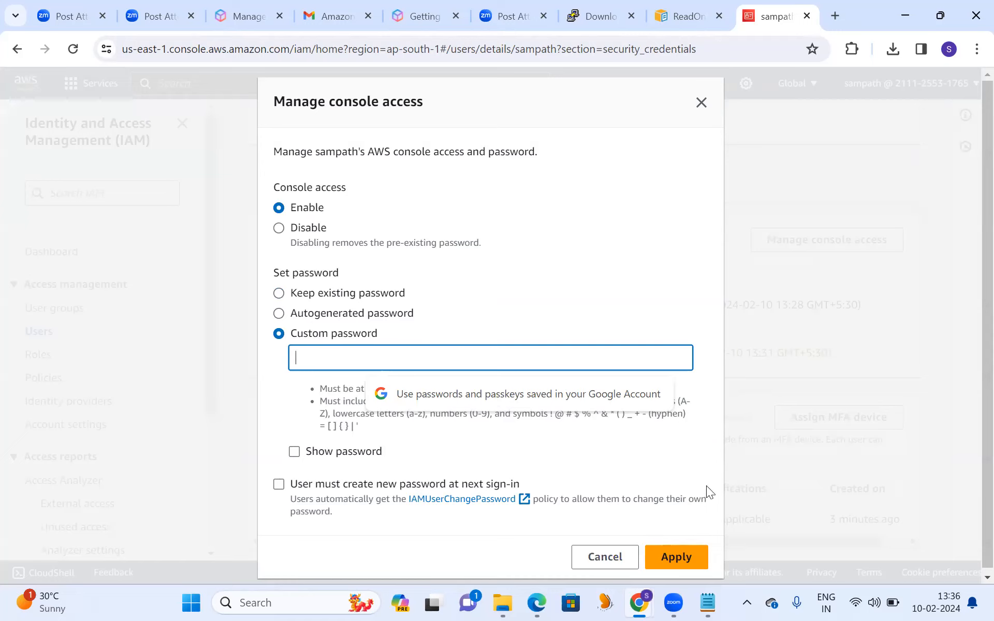
{"action": "left_click", "coordinate": [702, 103]}
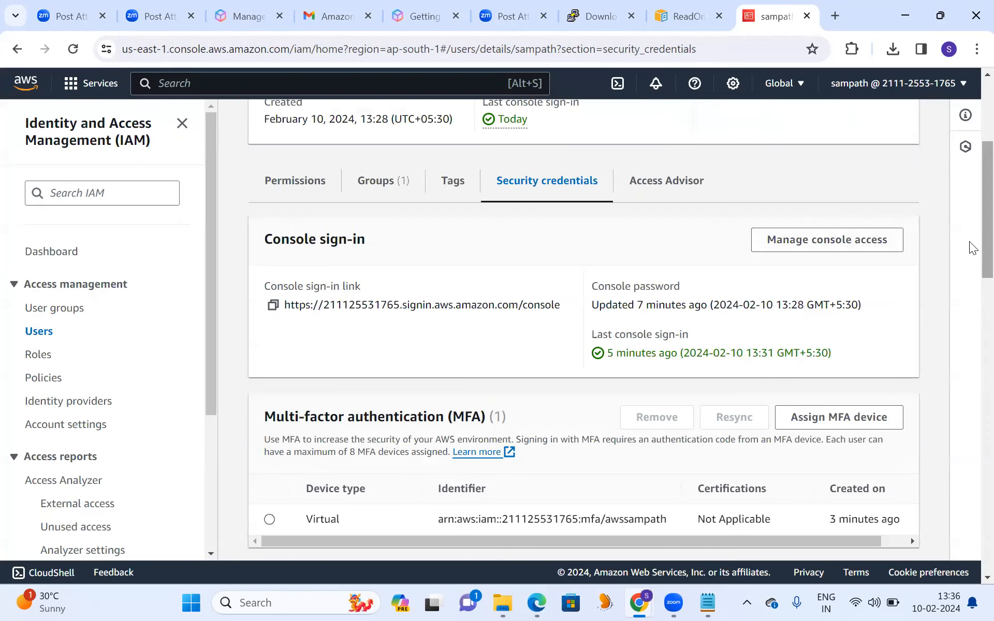
{"action": "left_click_drag", "start_coordinate": [972, 248], "coordinate": [972, 313]}
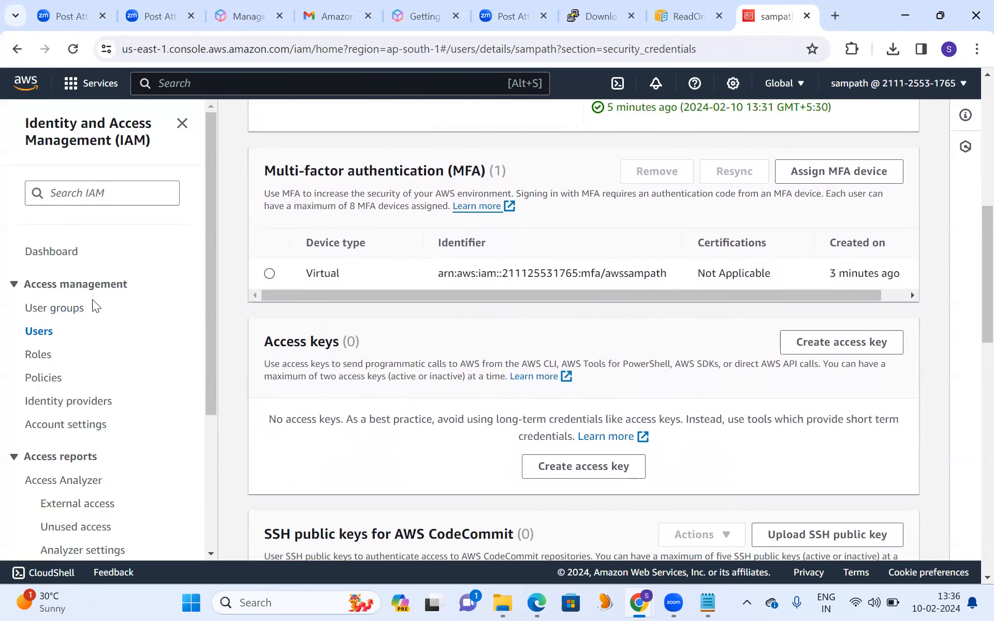
- Browse the User groups and Users lists, then open Roles and scroll across its table
{"action": "left_click", "coordinate": [61, 309]}
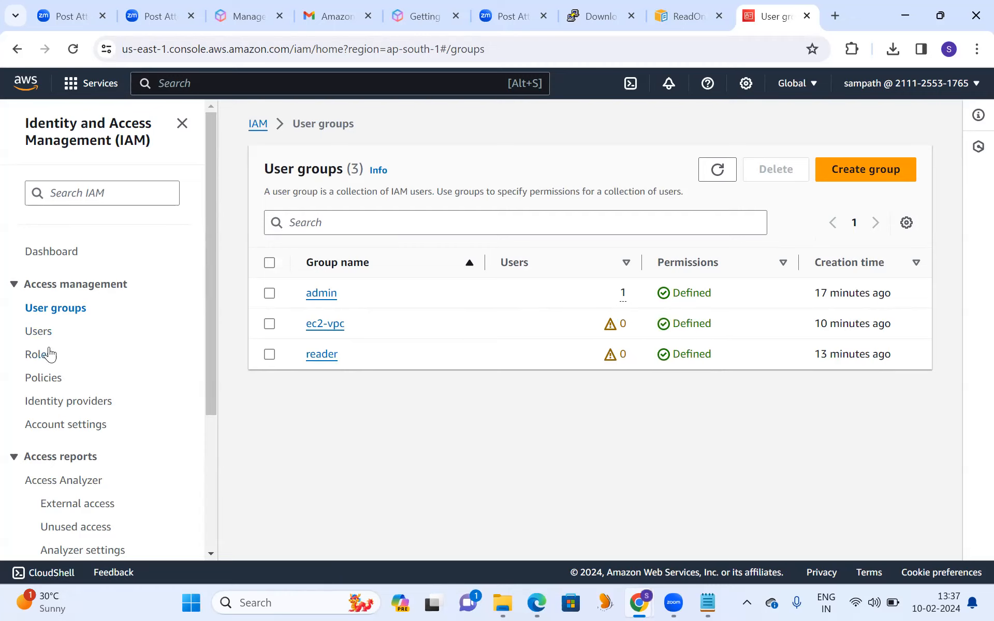
{"action": "left_click", "coordinate": [37, 334]}
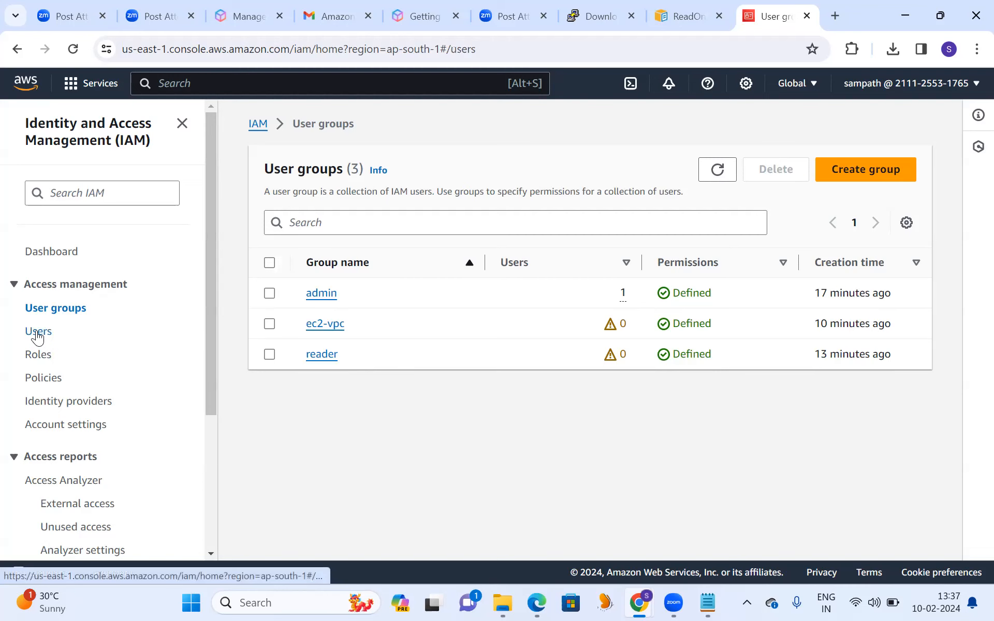
{"action": "left_click", "coordinate": [46, 361]}
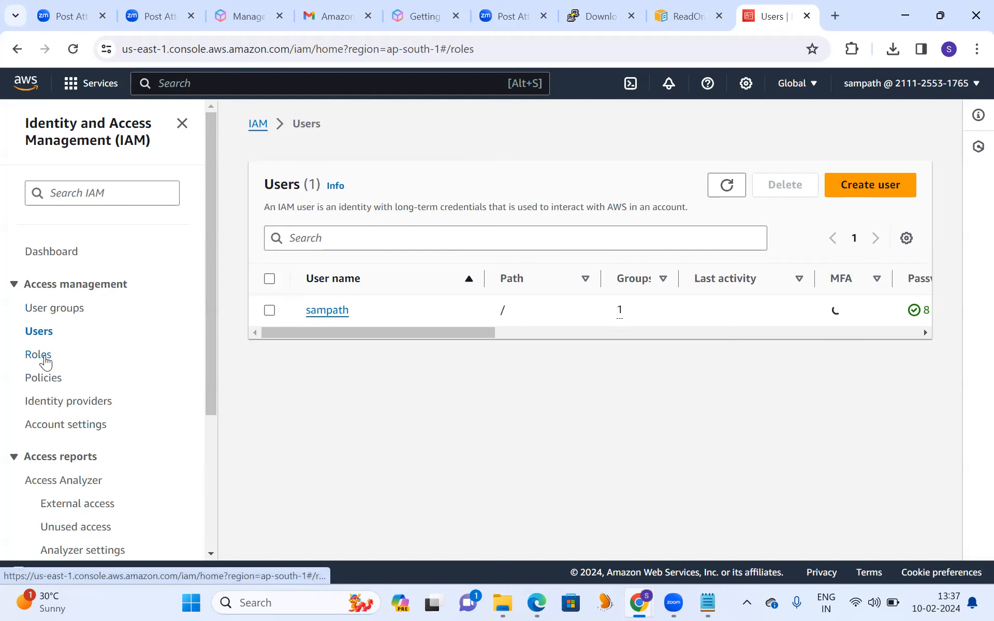
{"action": "left_click_drag", "start_coordinate": [642, 362], "coordinate": [599, 369]}
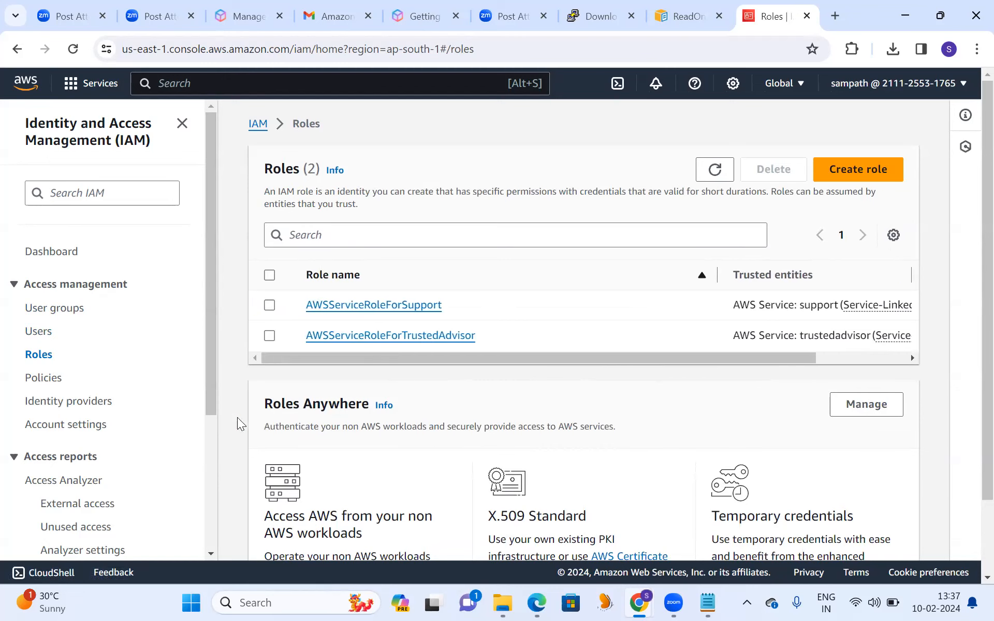
{"action": "scroll", "coordinate": [209, 396], "scroll_direction": "down", "scroll_amount": 1}
- Open the Policies list, widen the Policy name column, and try then clear an 'IAM' search
{"action": "left_click", "coordinate": [50, 367]}
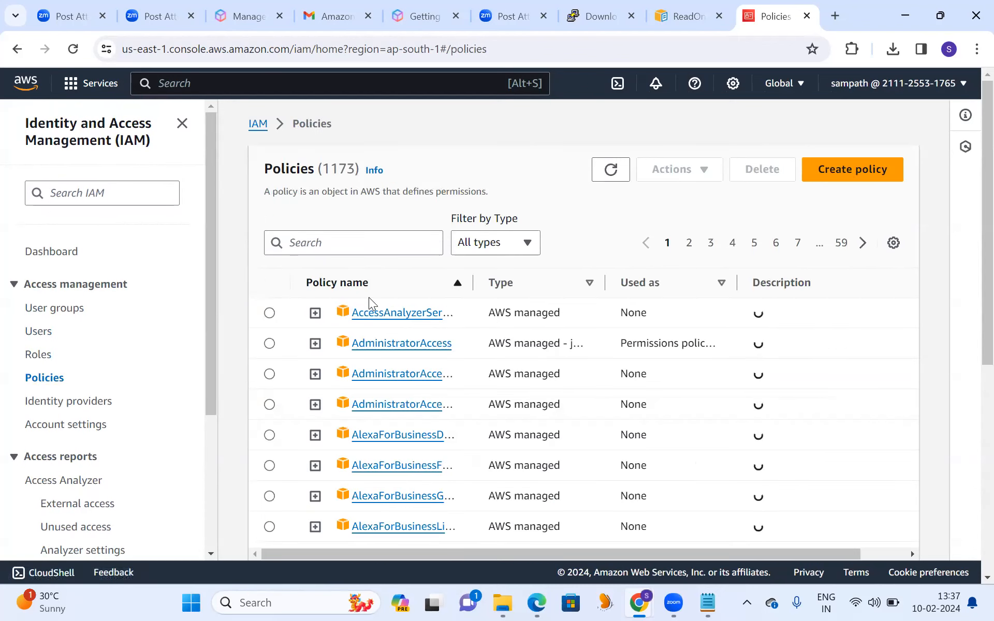
{"action": "left_click_drag", "start_coordinate": [475, 277], "coordinate": [550, 277]}
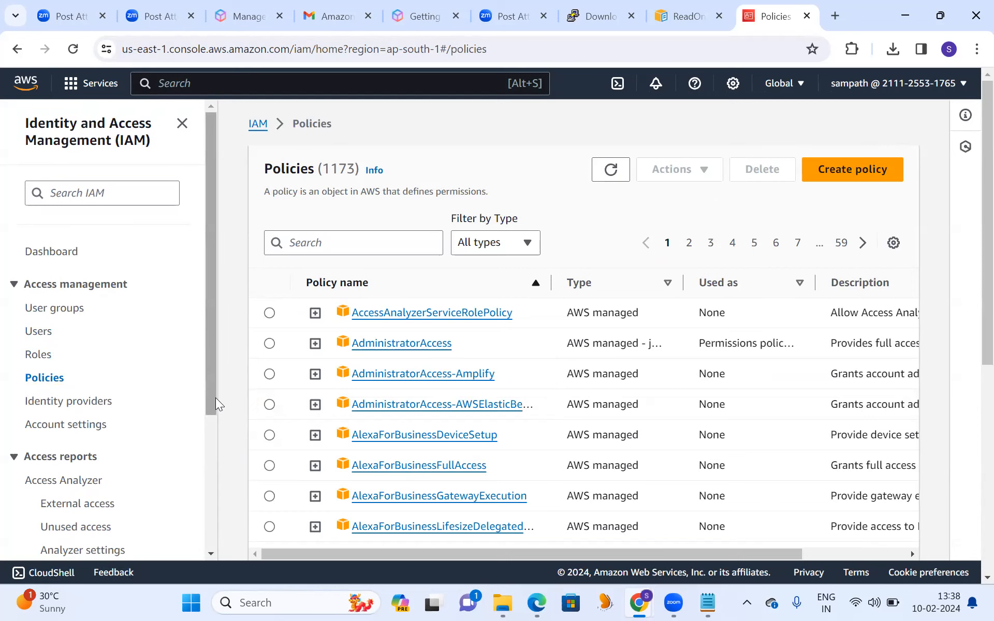
{"action": "left_click", "coordinate": [370, 245]}
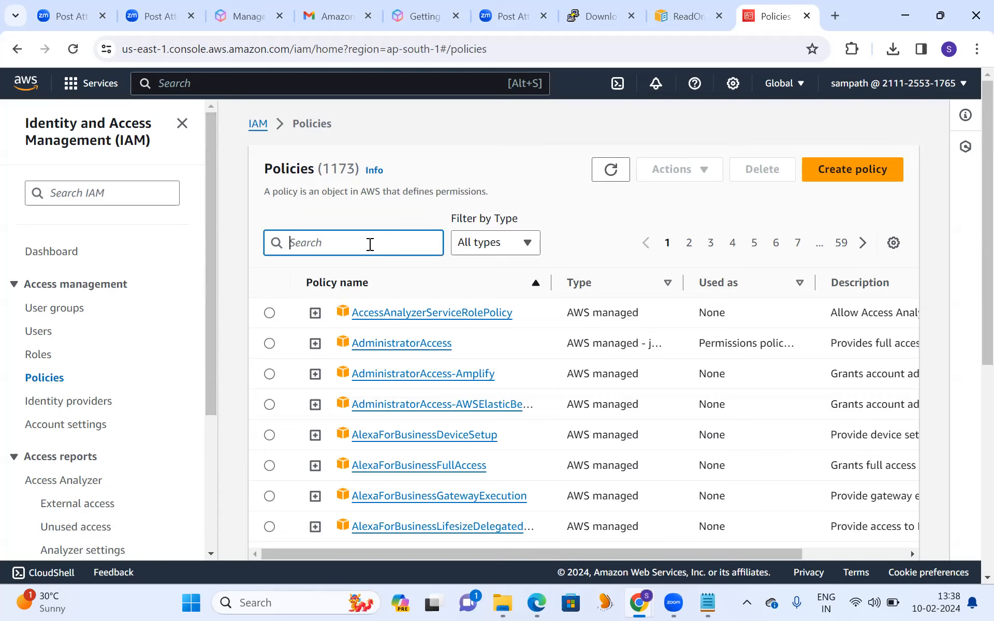
{"action": "type", "text": "IAM"}
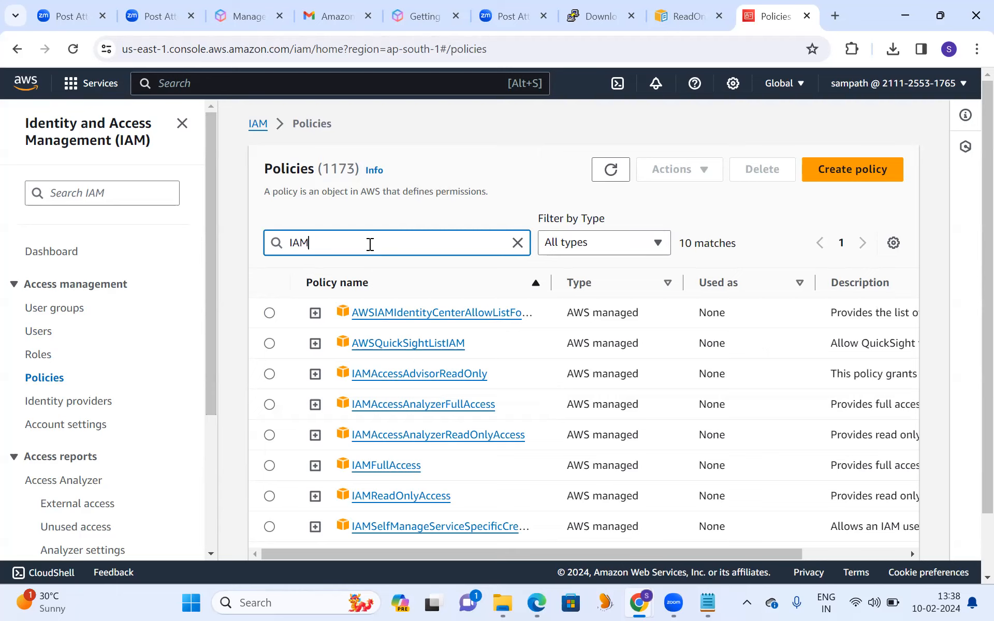
{"action": "key", "text": "BackSpace"}
{"action": "key", "text": "BackSpace"}
{"action": "key", "text": "BackSpace"}
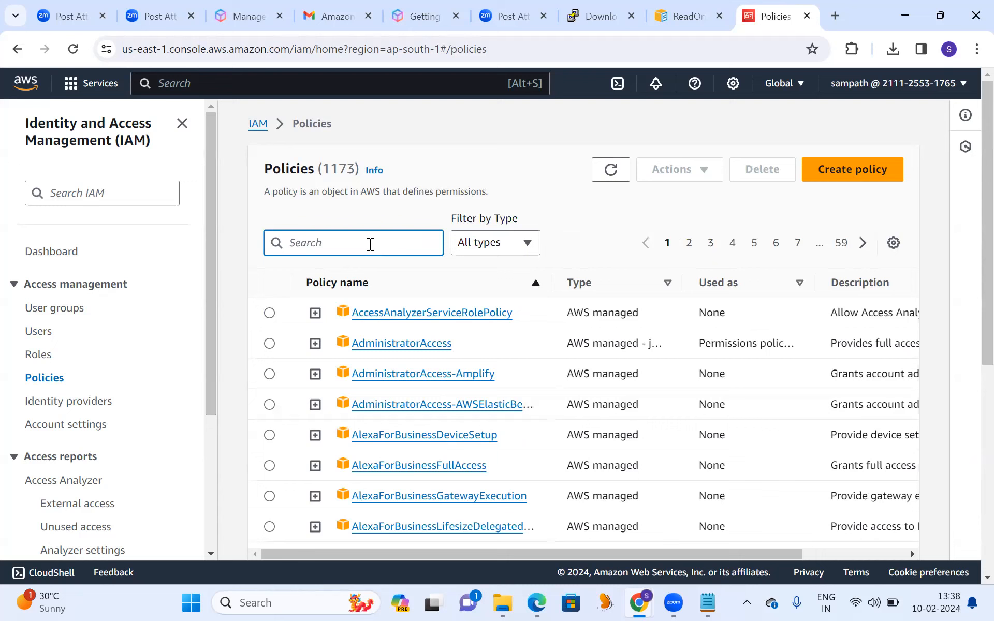
- Search policies for 'cloudwatch', widen the names, then change the search to 'cloudfront'
{"action": "type", "text": "cloud"}
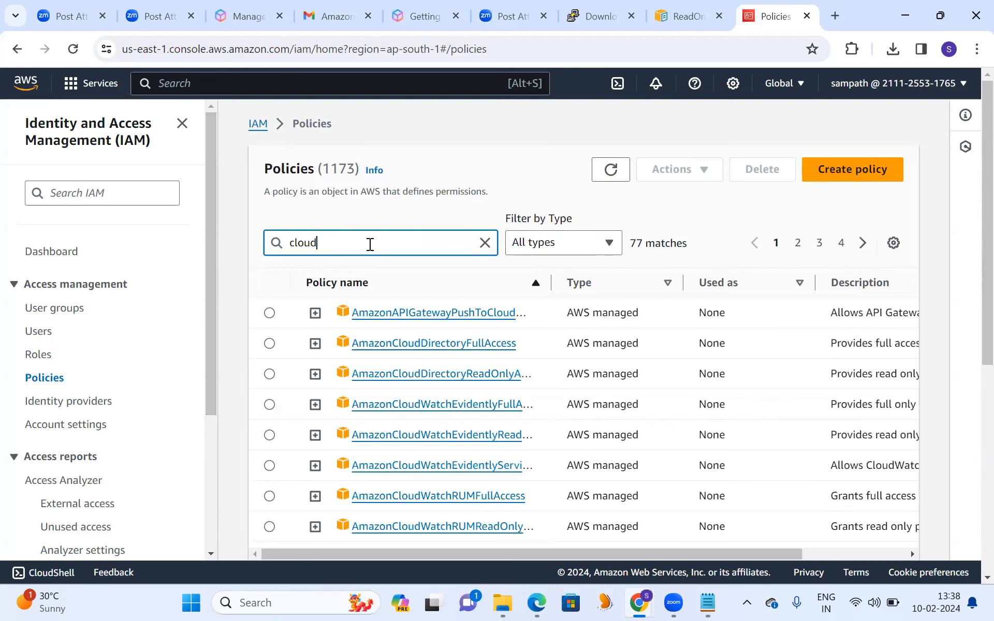
{"action": "type", "text": "w"}
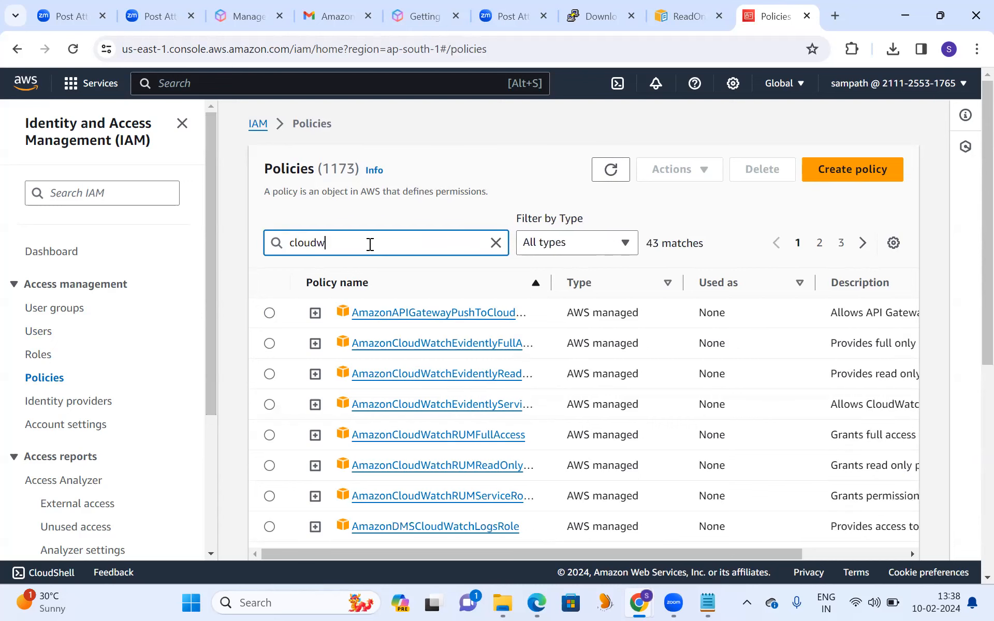
{"action": "type", "text": "atch"}
{"action": "scroll", "coordinate": [971, 357], "scroll_direction": "down", "scroll_amount": 2}
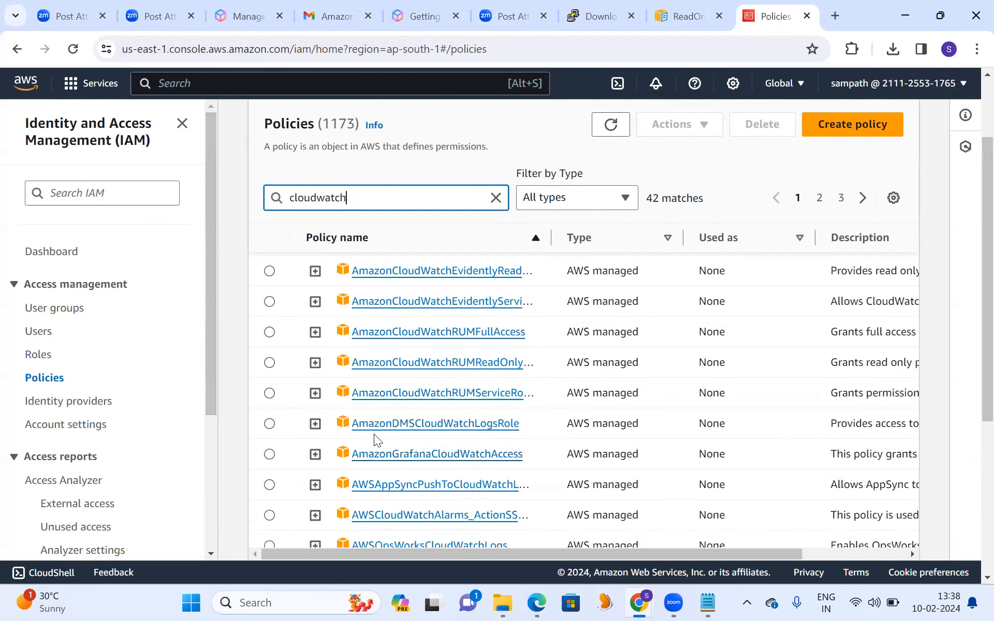
{"action": "left_click_drag", "start_coordinate": [551, 239], "coordinate": [626, 231]}
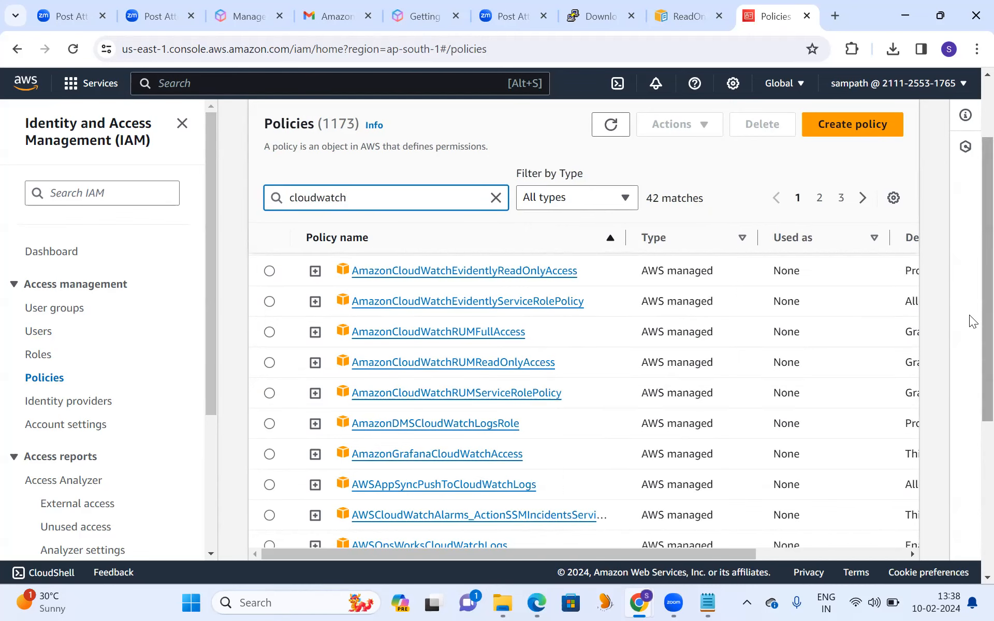
{"action": "left_click_drag", "start_coordinate": [969, 315], "coordinate": [969, 356]}
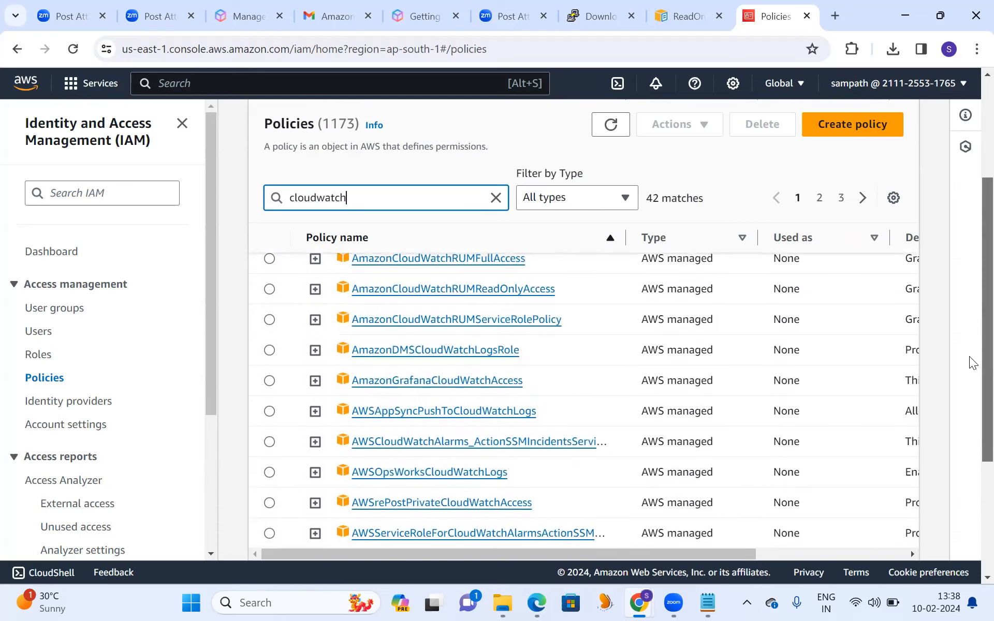
{"action": "key", "text": "BackSpace"}
{"action": "key", "text": "BackSpace"}
{"action": "key", "text": "BackSpace"}
{"action": "key", "text": "BackSpace"}
{"action": "key", "text": "BackSpace"}
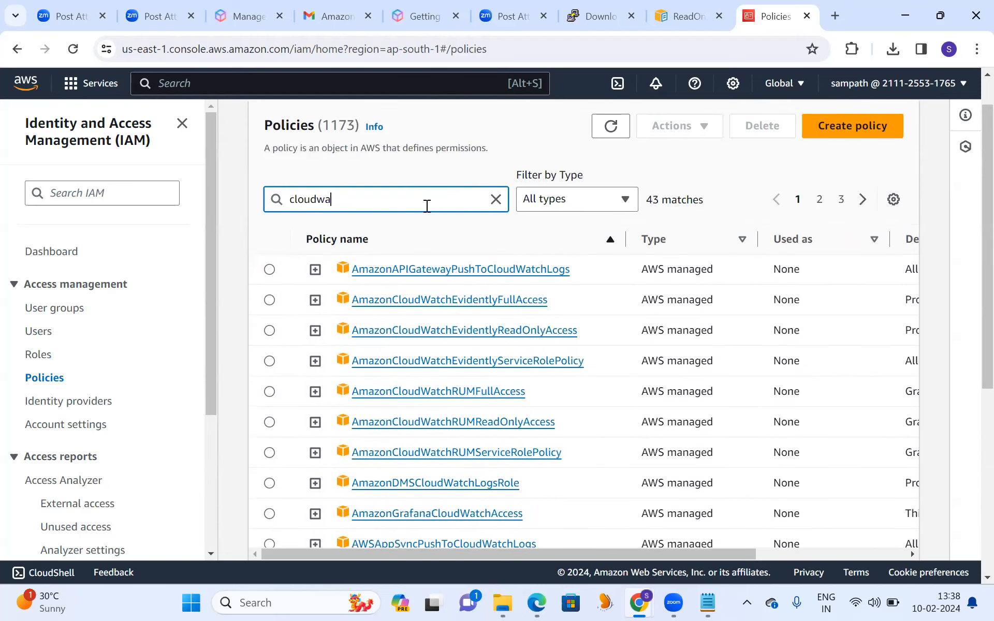
{"action": "type", "text": "front"}
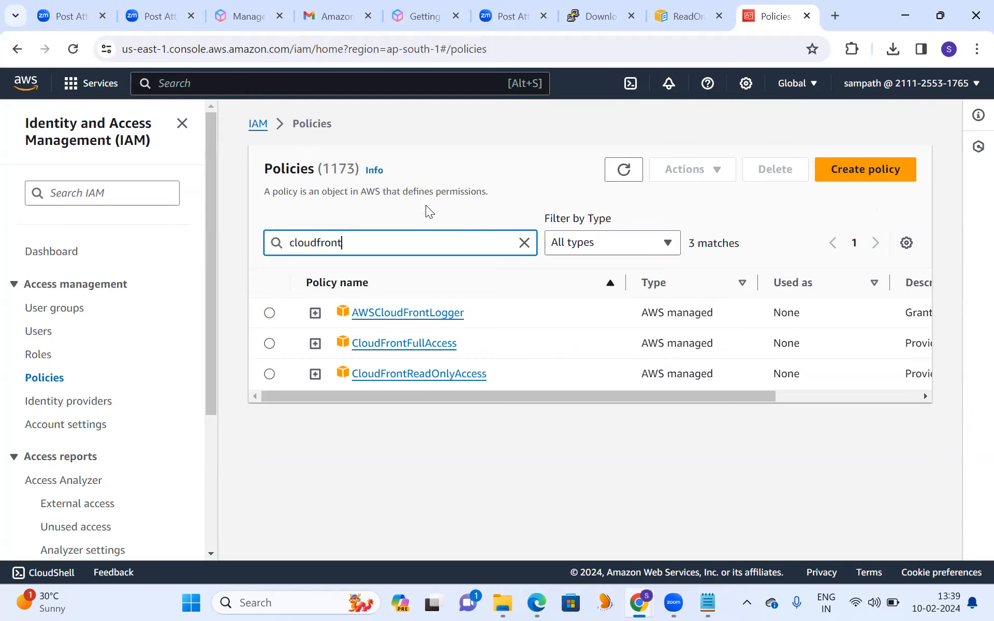
{"action": "left_click_drag", "start_coordinate": [210, 226], "coordinate": [634, 219]}
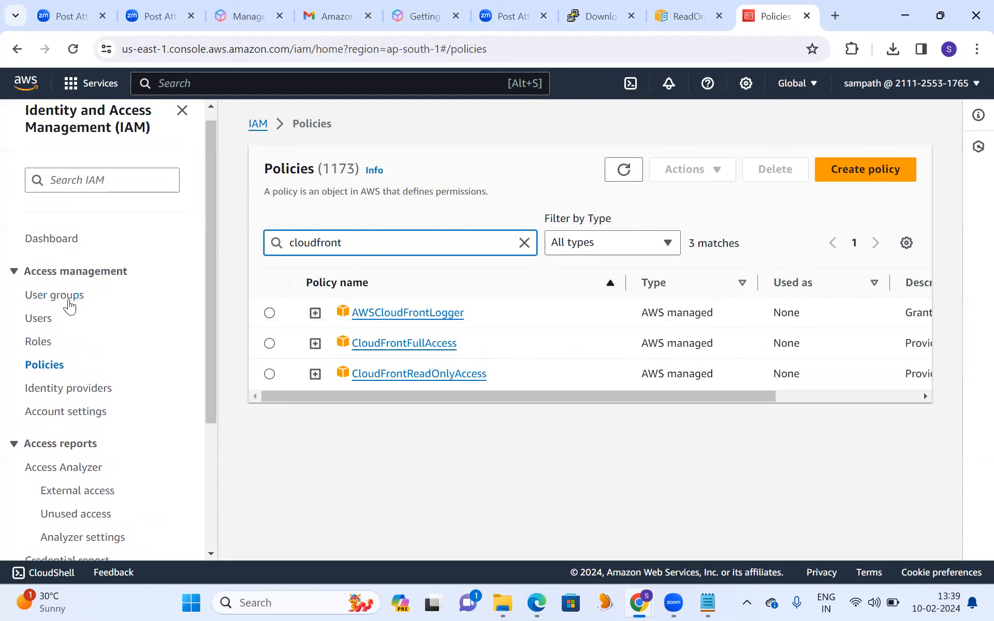
- Open the user from the Dashboard's Users count and check AdministratorAccess comes via the admin group
{"action": "left_click", "coordinate": [258, 124]}
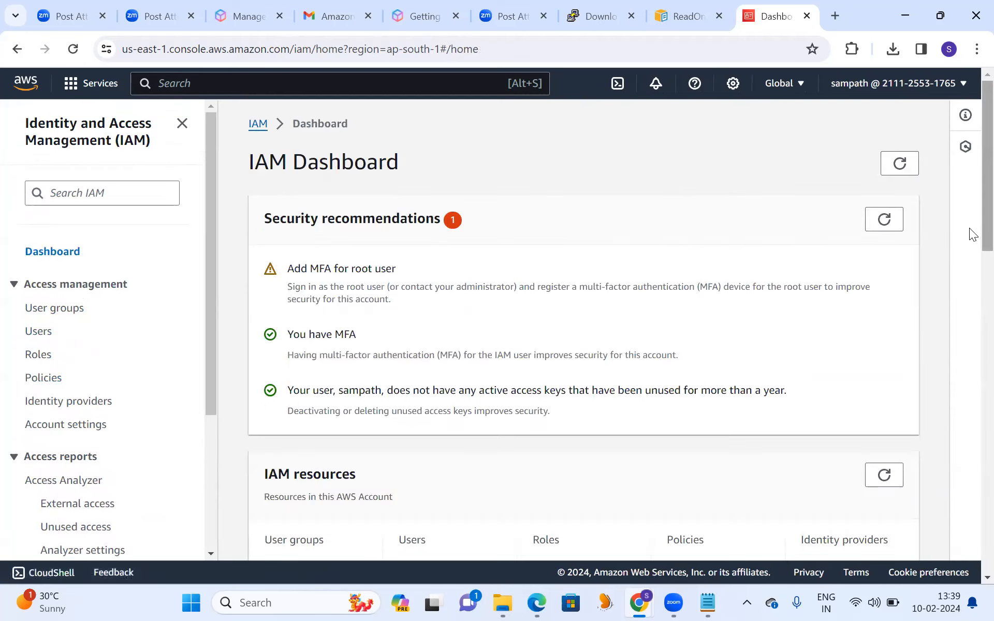
{"action": "left_click_drag", "start_coordinate": [970, 227], "coordinate": [970, 302]}
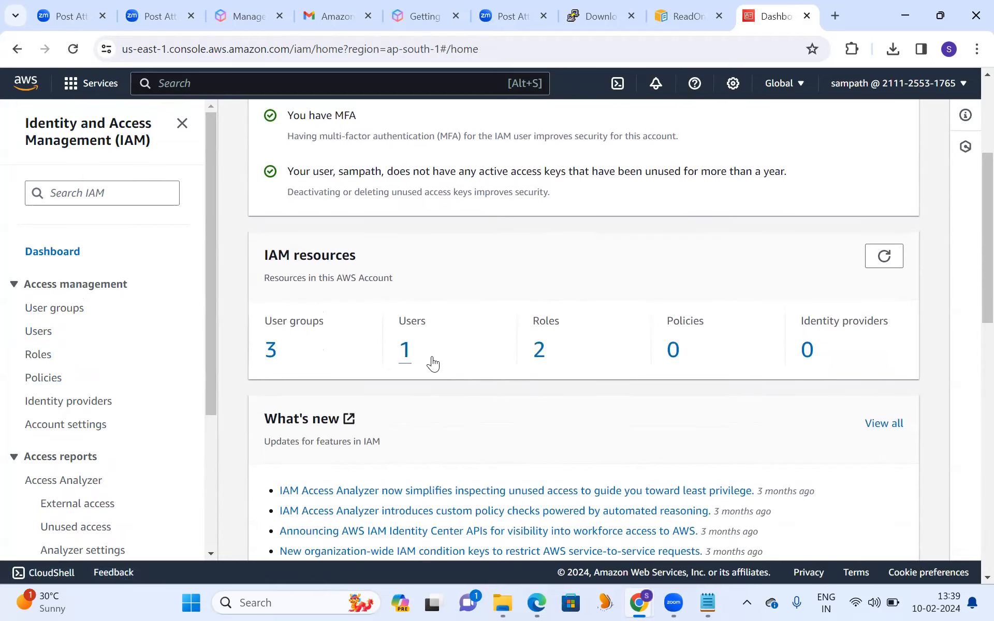
{"action": "left_click", "coordinate": [409, 346]}
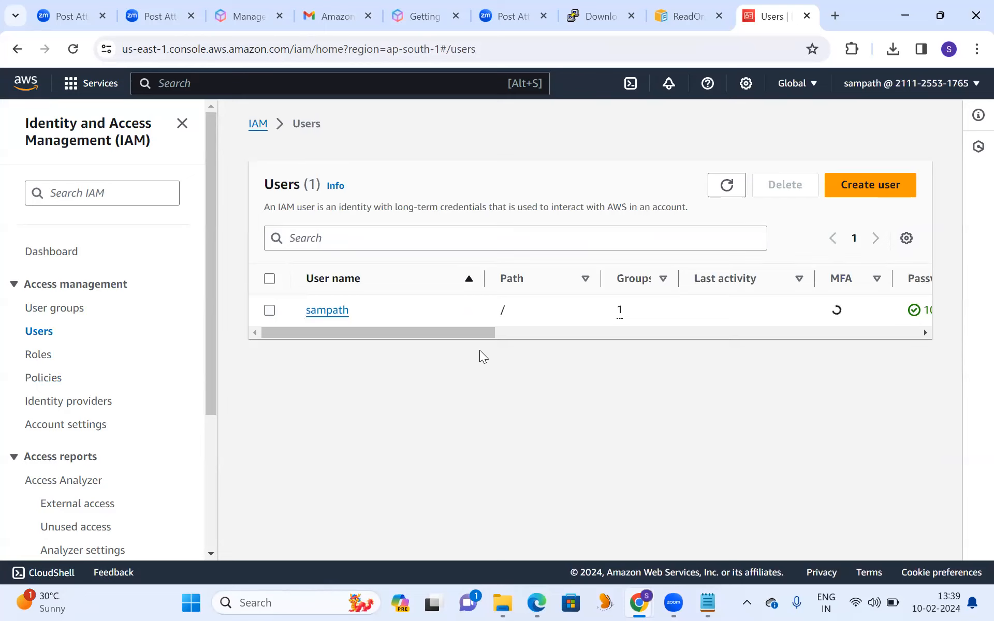
{"action": "left_click", "coordinate": [339, 313]}
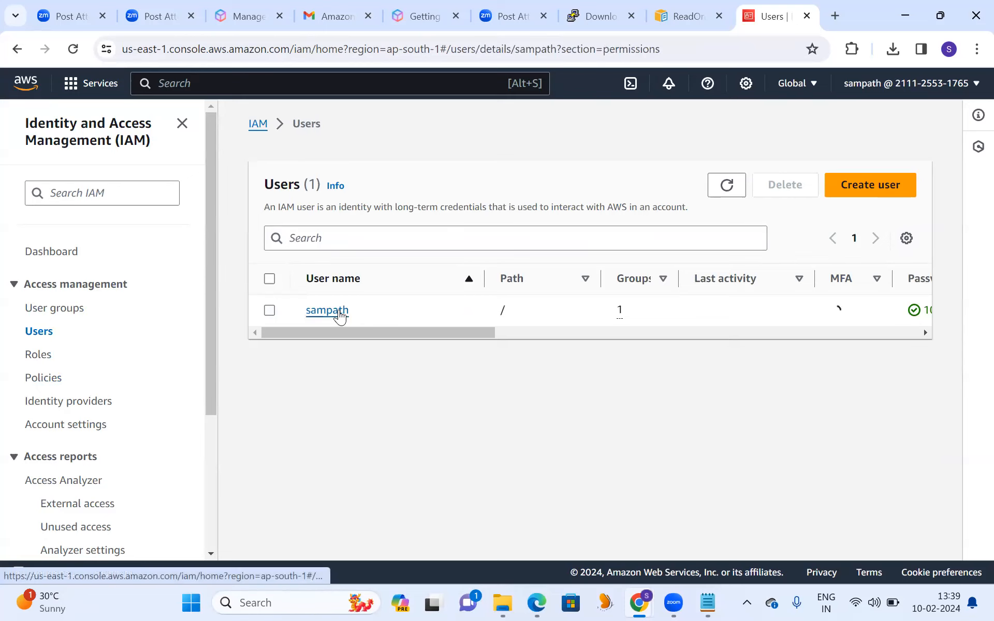
{"action": "scroll", "coordinate": [969, 259], "scroll_direction": "down", "scroll_amount": 2}
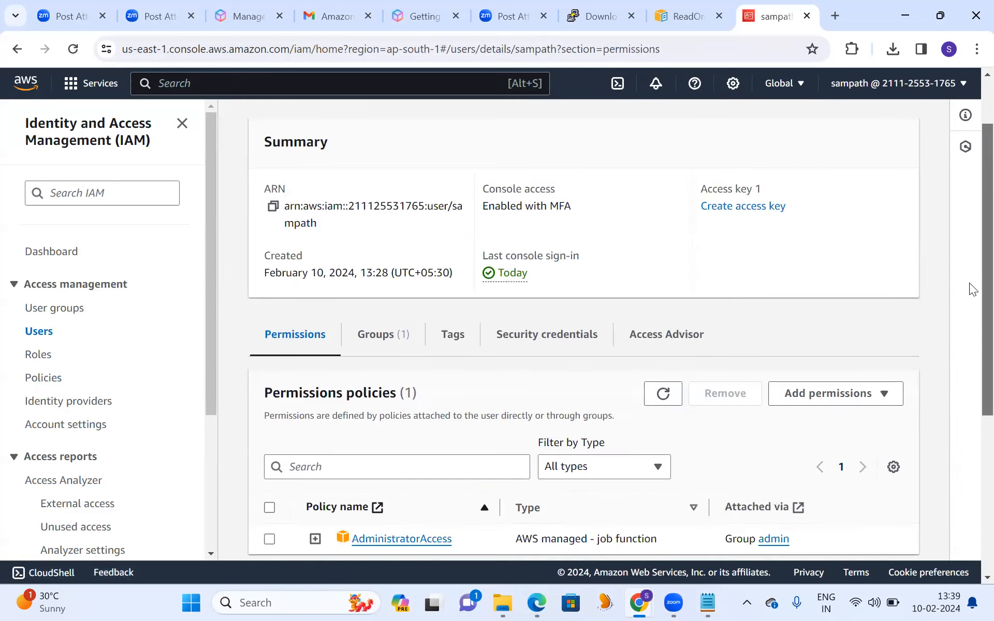
{"action": "scroll", "coordinate": [972, 310], "scroll_direction": "down", "scroll_amount": 5}
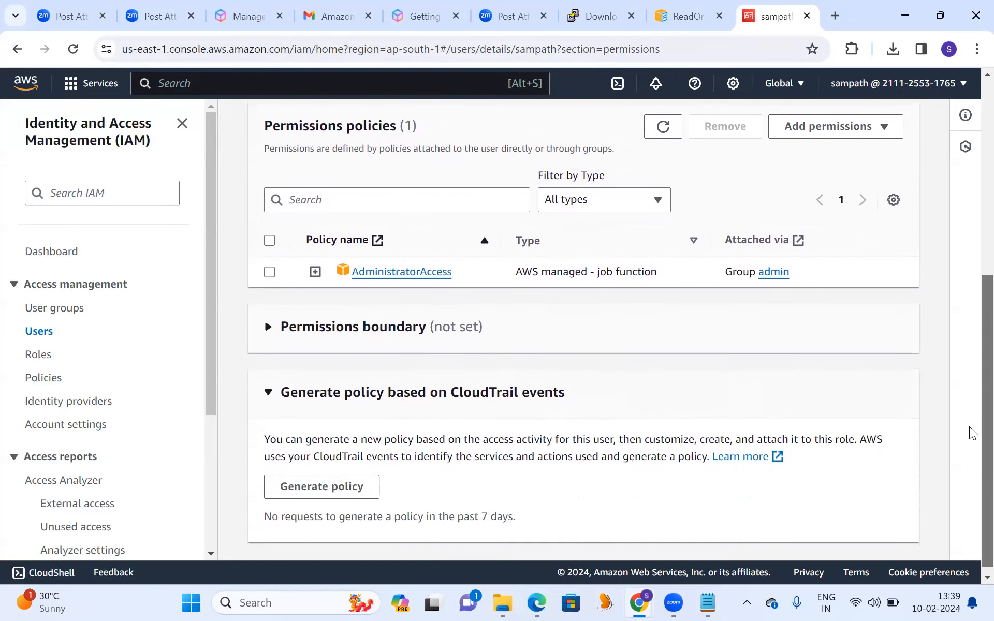
{"action": "scroll", "coordinate": [973, 422], "scroll_direction": "up", "scroll_amount": 1}
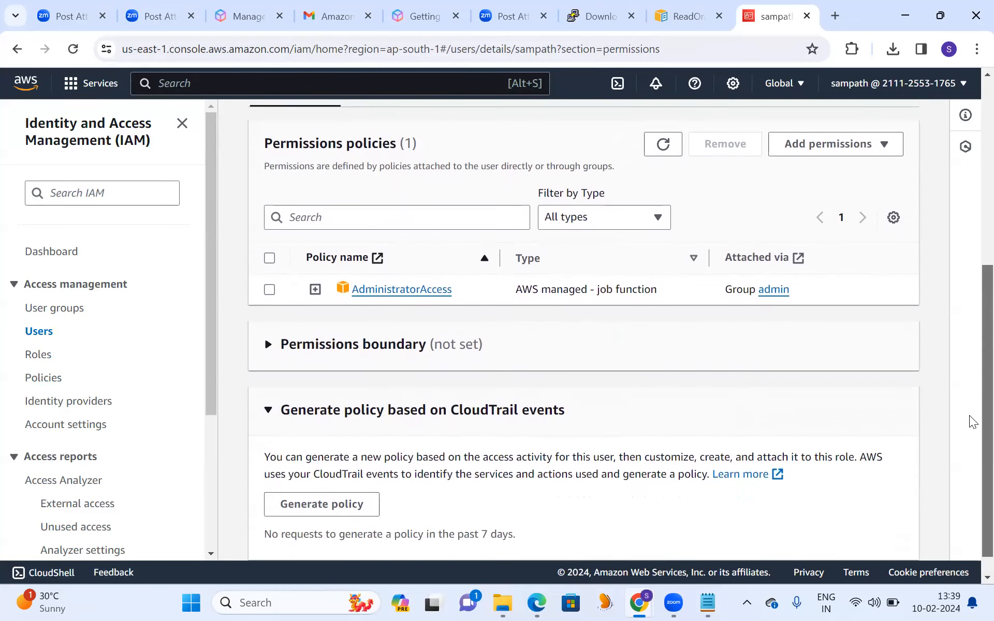
{"action": "scroll", "coordinate": [970, 404], "scroll_direction": "up", "scroll_amount": 1}
- Check the user's group membership, then return to the Security credentials tab
{"action": "left_click", "coordinate": [550, 142]}
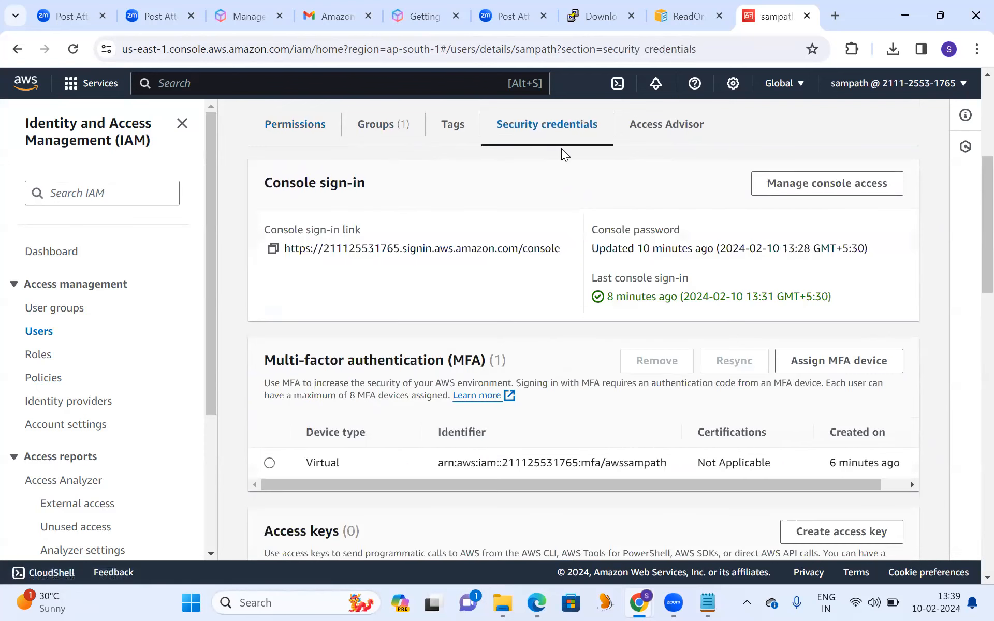
{"action": "left_click", "coordinate": [373, 124]}
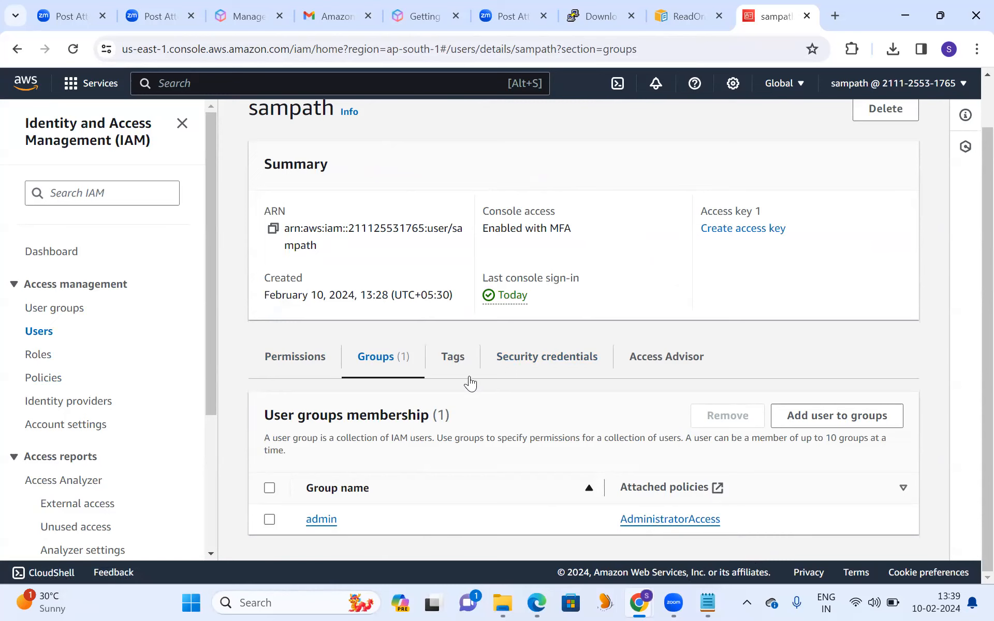
{"action": "left_click", "coordinate": [553, 365]}
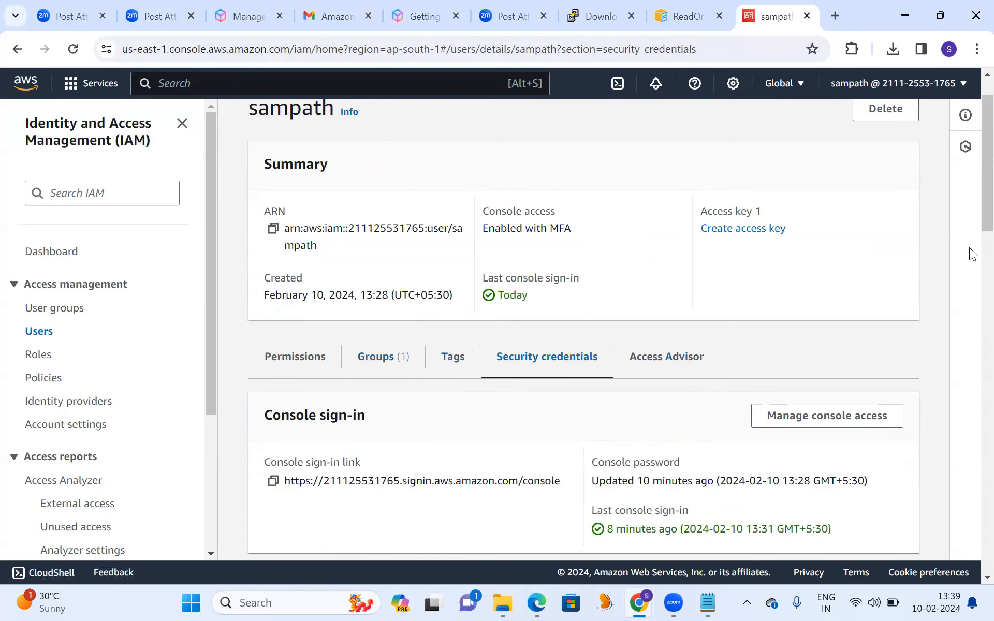
- Review the console sign-in link and password update time, then scroll to the empty Access keys section
{"action": "scroll", "coordinate": [969, 243], "scroll_direction": "down", "scroll_amount": 4}
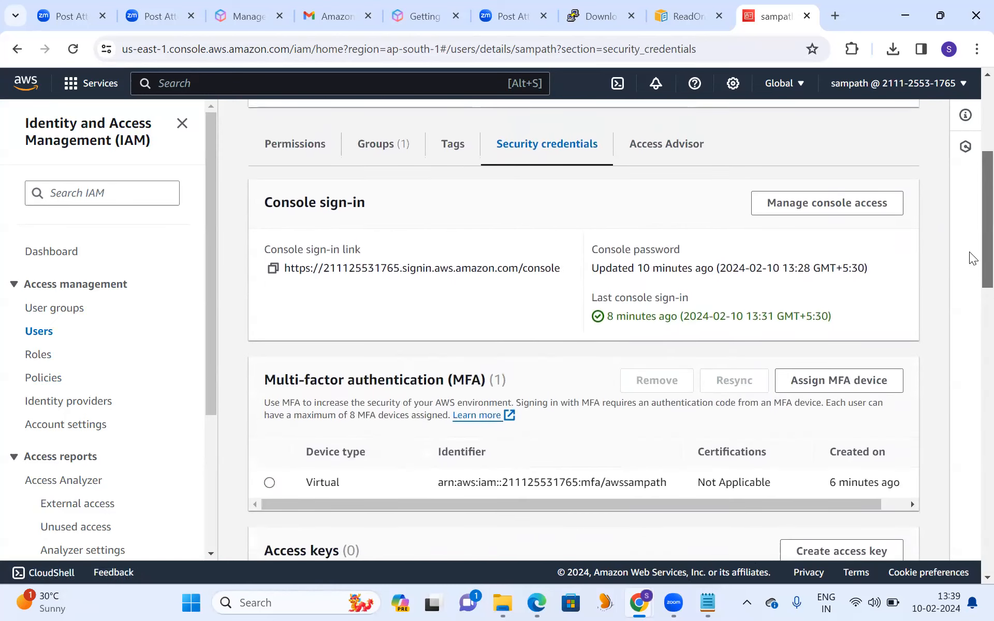
{"action": "triple_click", "coordinate": [357, 267]}
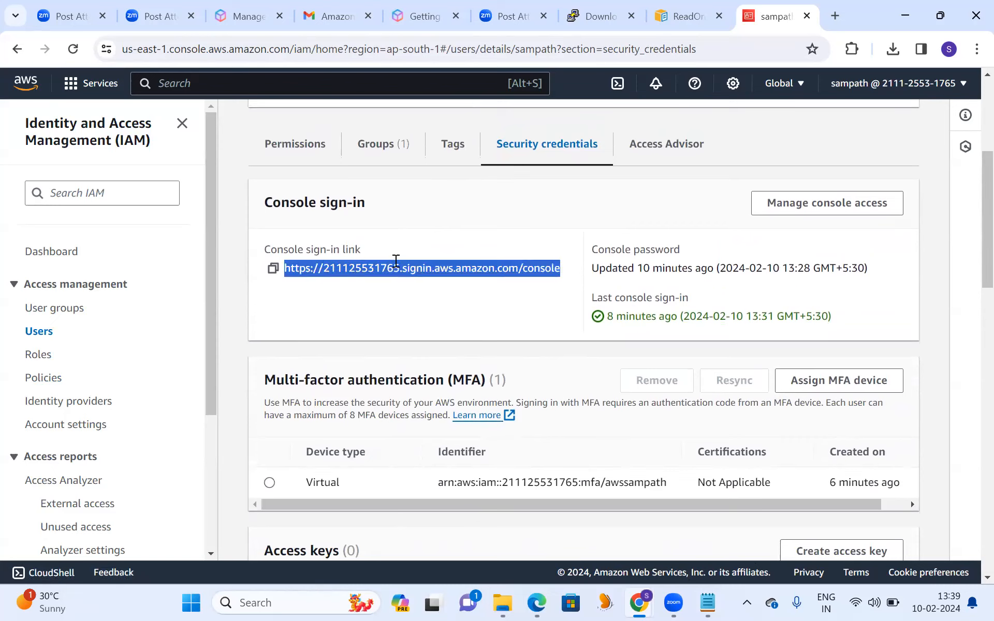
{"action": "left_click", "coordinate": [396, 261]}
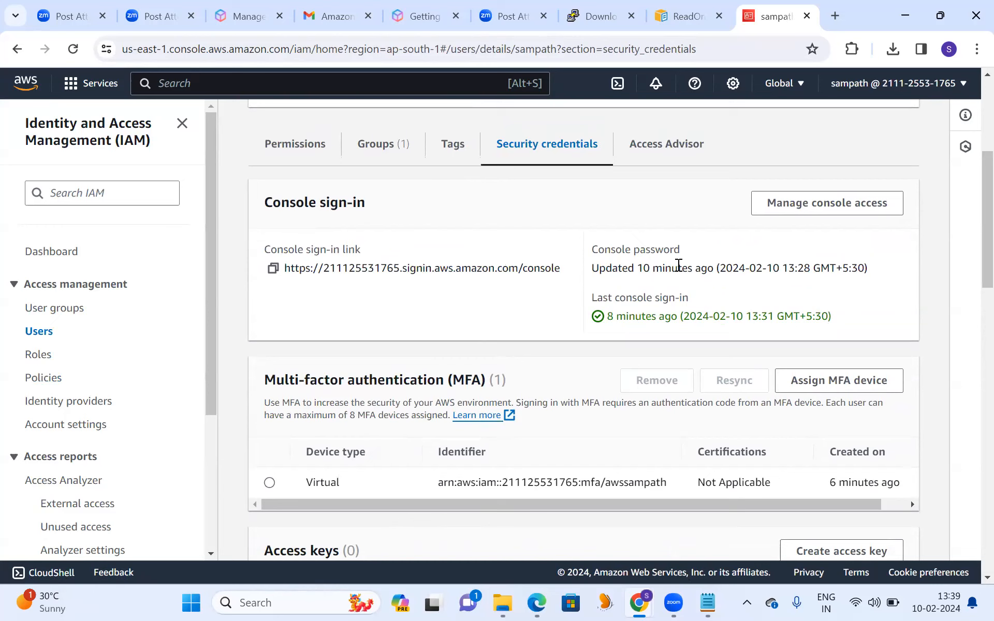
{"action": "double_click", "coordinate": [678, 266]}
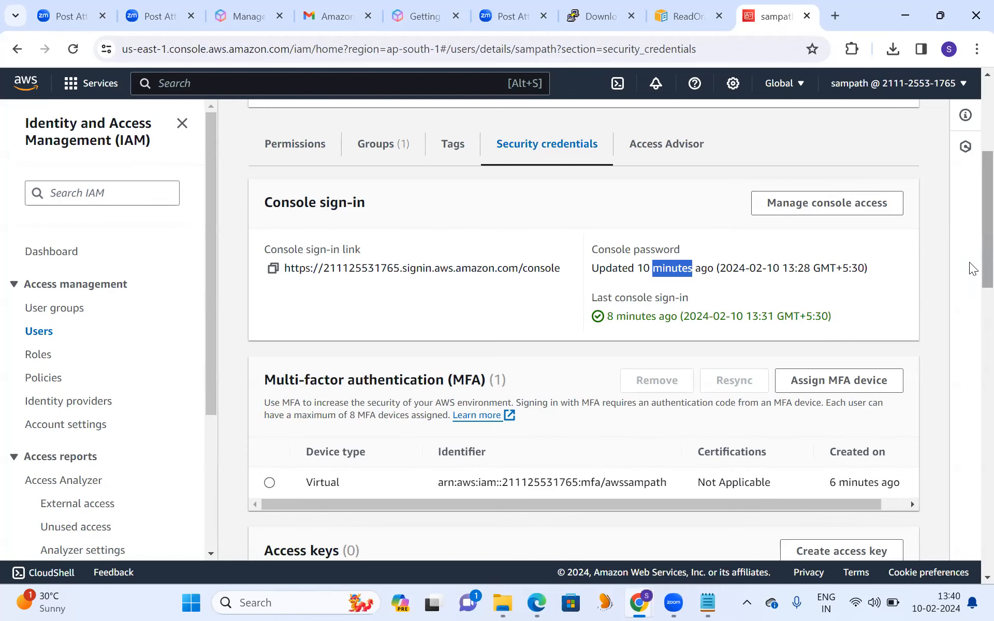
{"action": "scroll", "coordinate": [969, 295], "scroll_direction": "down", "scroll_amount": 2}
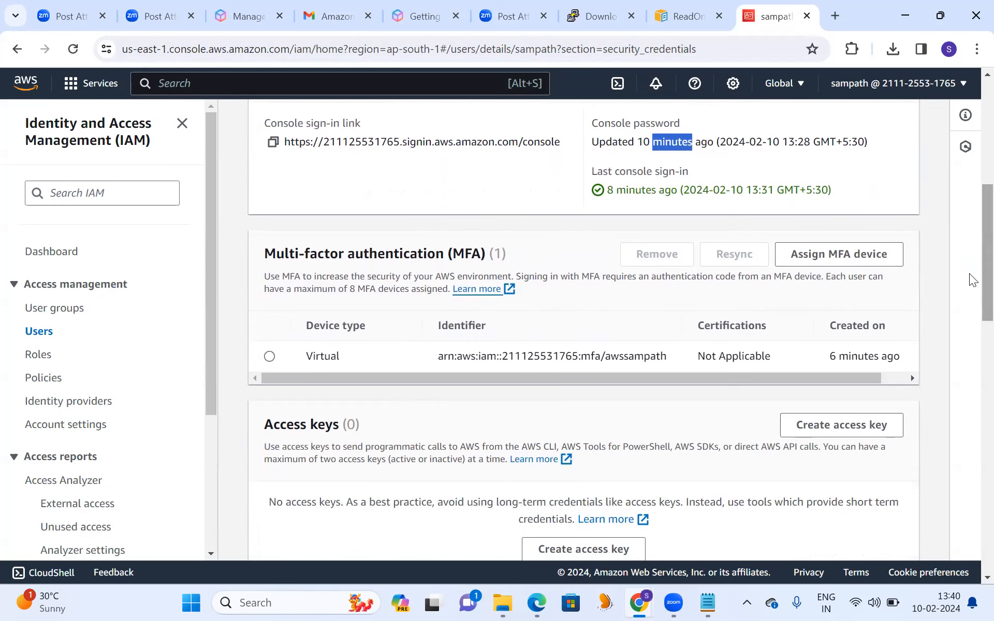
{"action": "scroll", "coordinate": [969, 311], "scroll_direction": "down", "scroll_amount": 3}
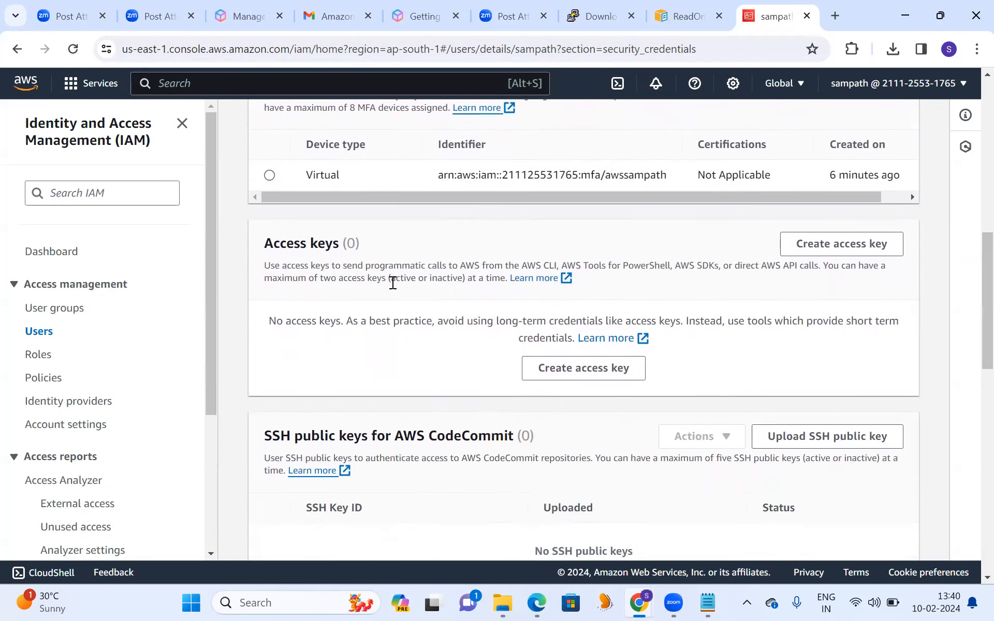
- Start Create access key for the user and look over the Step 1 use-case options
{"action": "left_click", "coordinate": [853, 254]}
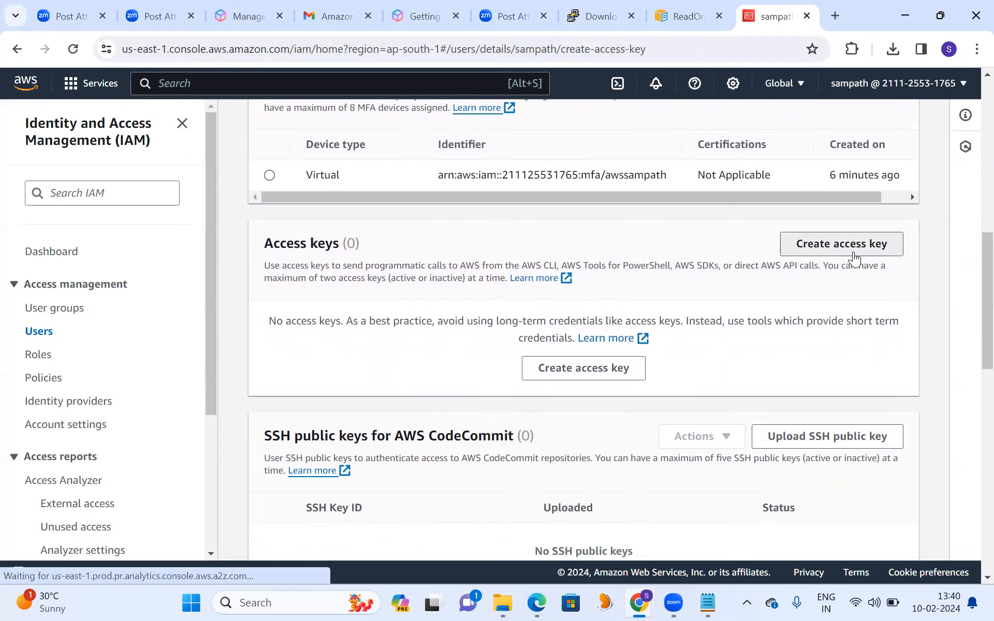
{"action": "scroll", "coordinate": [969, 276], "scroll_direction": "up", "scroll_amount": 3}
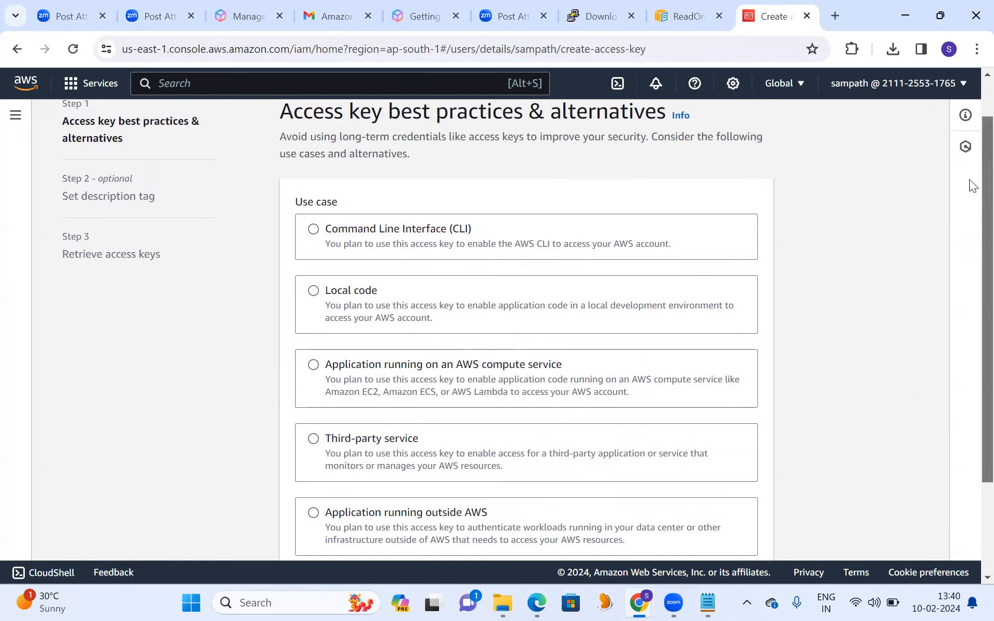
{"action": "scroll", "coordinate": [972, 184], "scroll_direction": "up", "scroll_amount": 2}
{"action": "scroll", "coordinate": [971, 155], "scroll_direction": "down", "scroll_amount": 3}
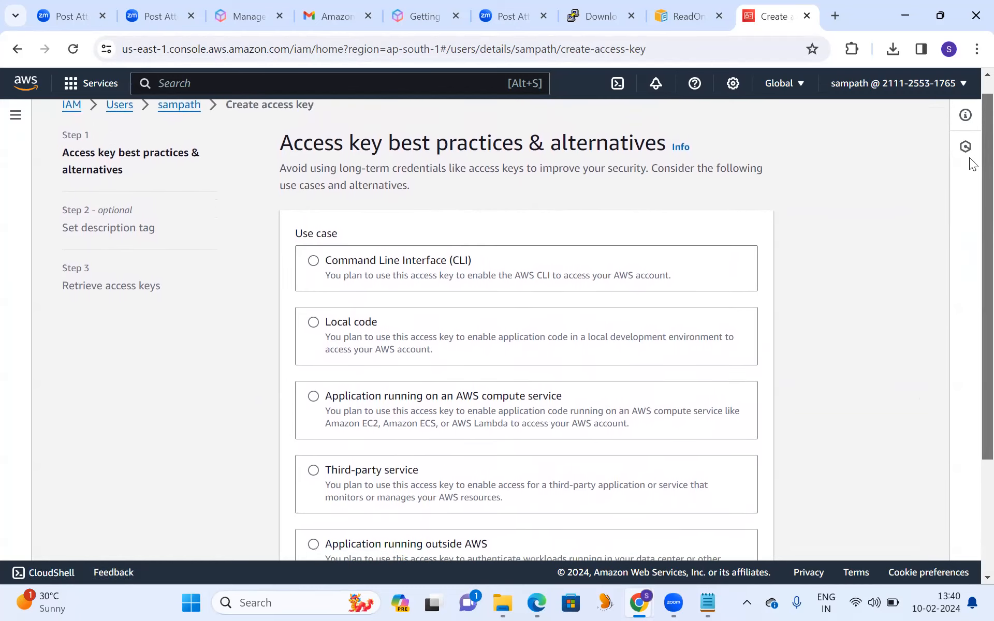
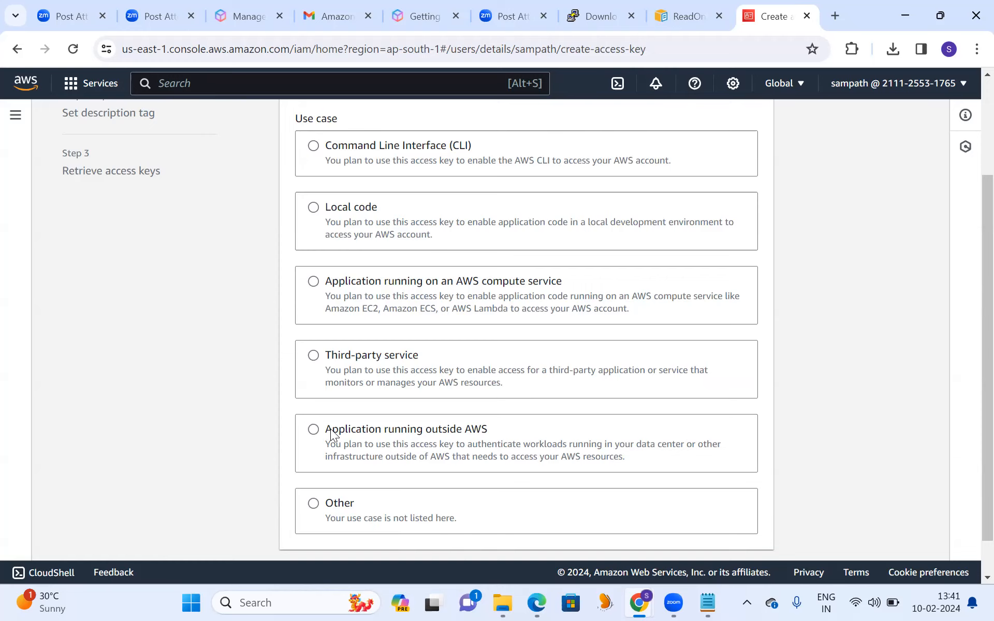
- Choose 'Application running outside AWS' as the key's use case and advance to the description tag field
{"action": "left_click", "coordinate": [313, 429]}
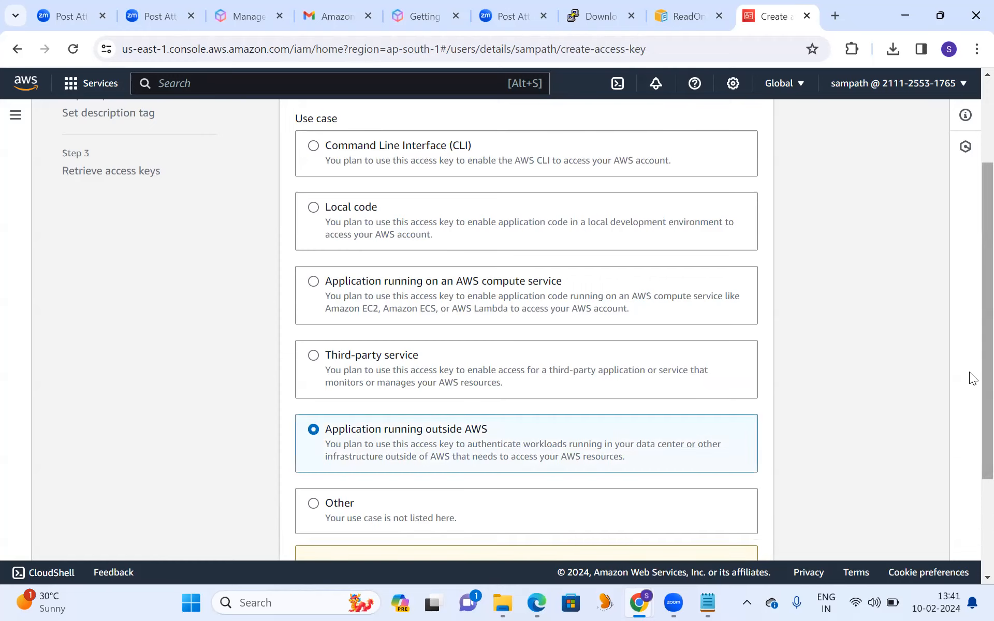
{"action": "scroll", "coordinate": [969, 365], "scroll_direction": "down", "scroll_amount": 3}
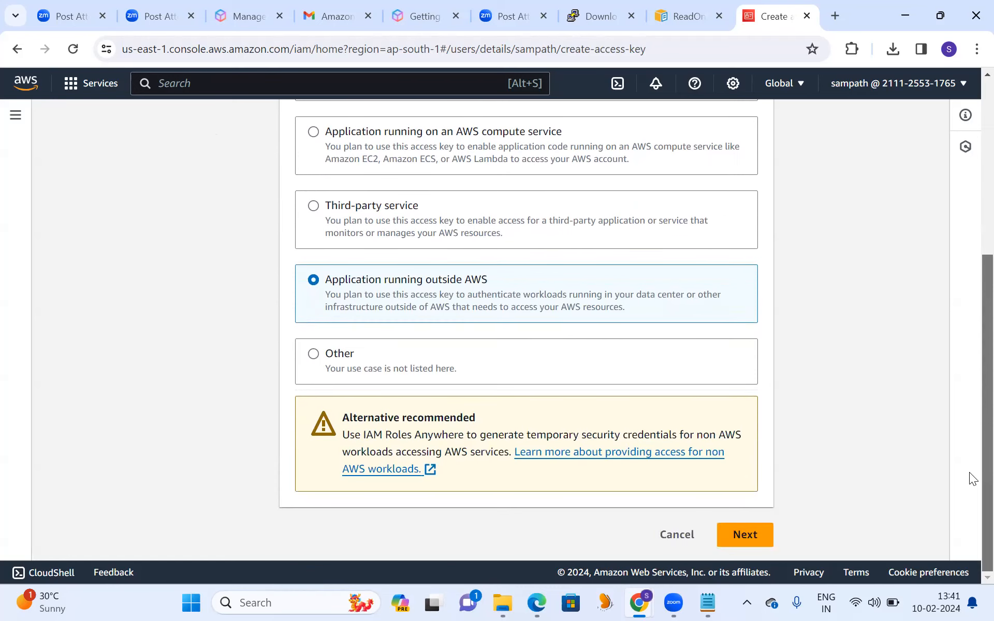
{"action": "left_click", "coordinate": [754, 537]}
{"action": "left_click", "coordinate": [407, 308]}
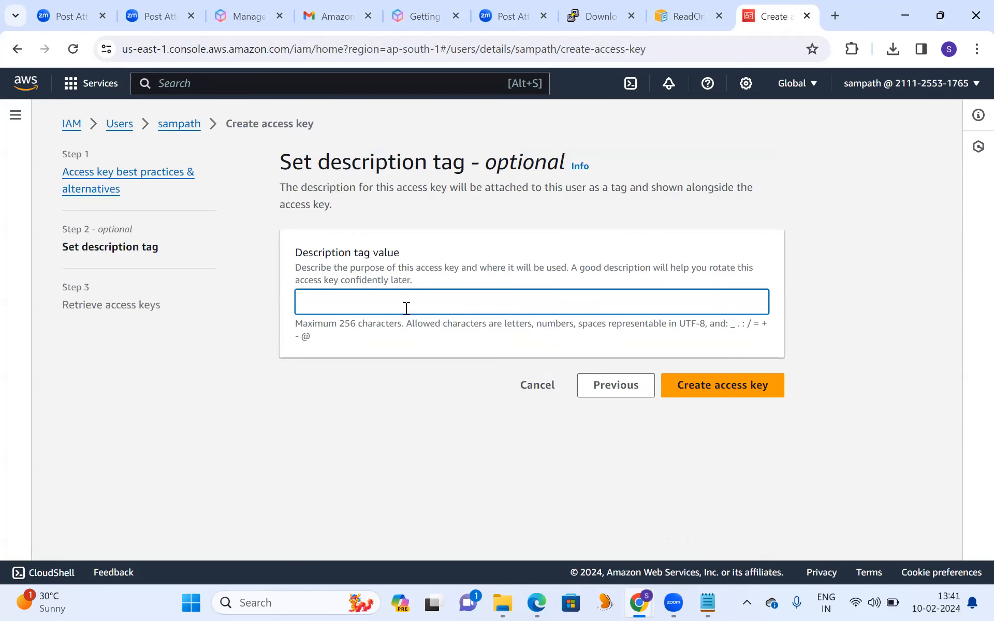
- Enter the user's name as the description tag value and create the access key
{"action": "type", "text": "sampath"}
{"action": "left_click", "coordinate": [700, 383]}
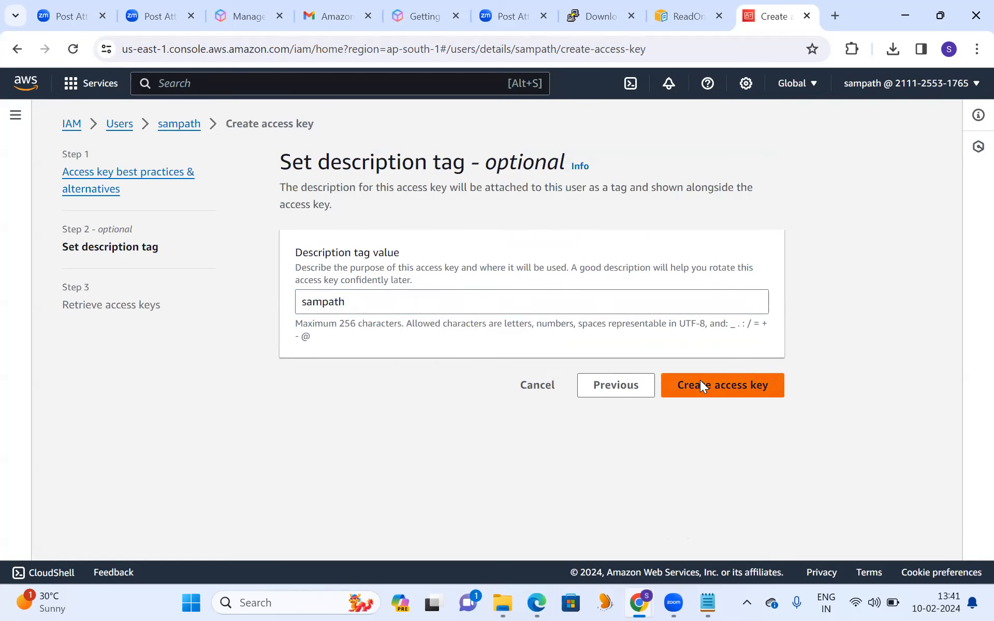
{"action": "scroll", "coordinate": [972, 206], "scroll_direction": "down", "scroll_amount": 3}
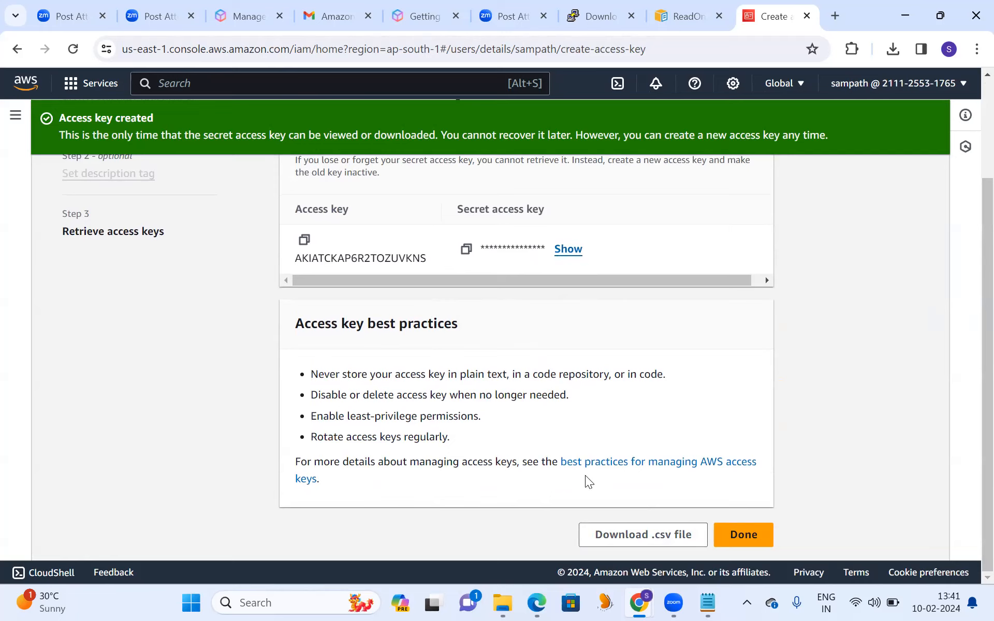
- Download the key's credentials as a .csv file and reveal the full secret access key
{"action": "left_click", "coordinate": [611, 535]}
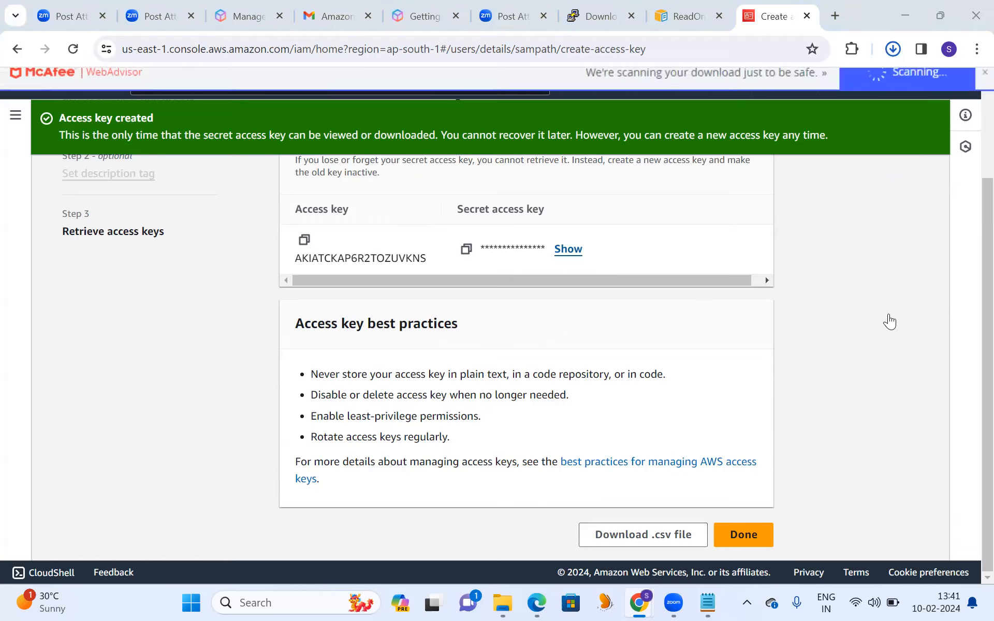
{"action": "left_click", "coordinate": [568, 249]}
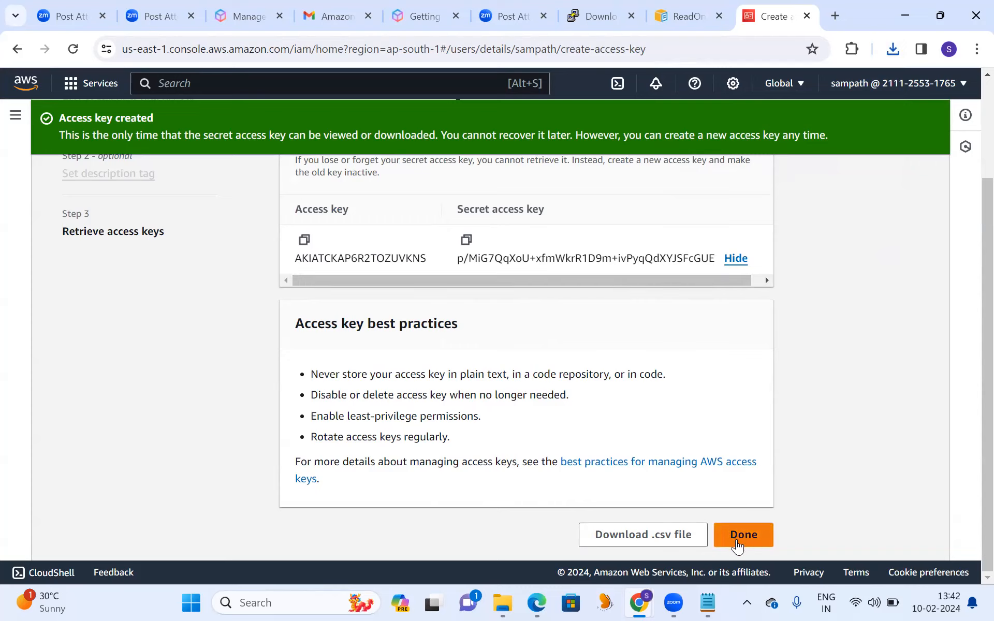
- Finish key creation, select the access key ID, and deactivate the new access key
{"action": "left_click", "coordinate": [742, 535]}
{"action": "scroll", "coordinate": [969, 202], "scroll_direction": "down", "scroll_amount": 6}
{"action": "scroll", "coordinate": [969, 281], "scroll_direction": "down", "scroll_amount": 3}
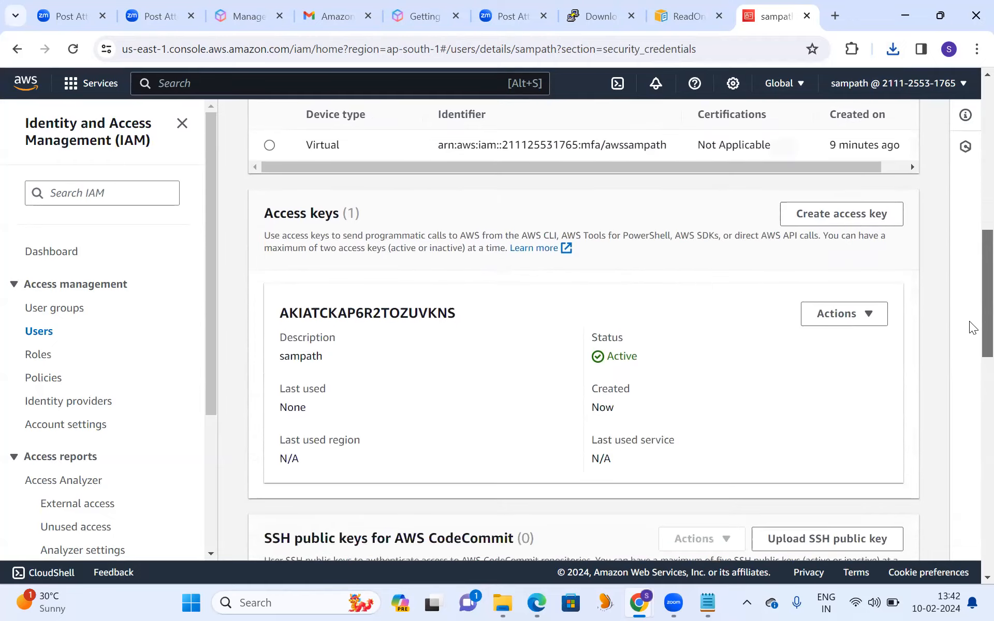
{"action": "double_click", "coordinate": [379, 319]}
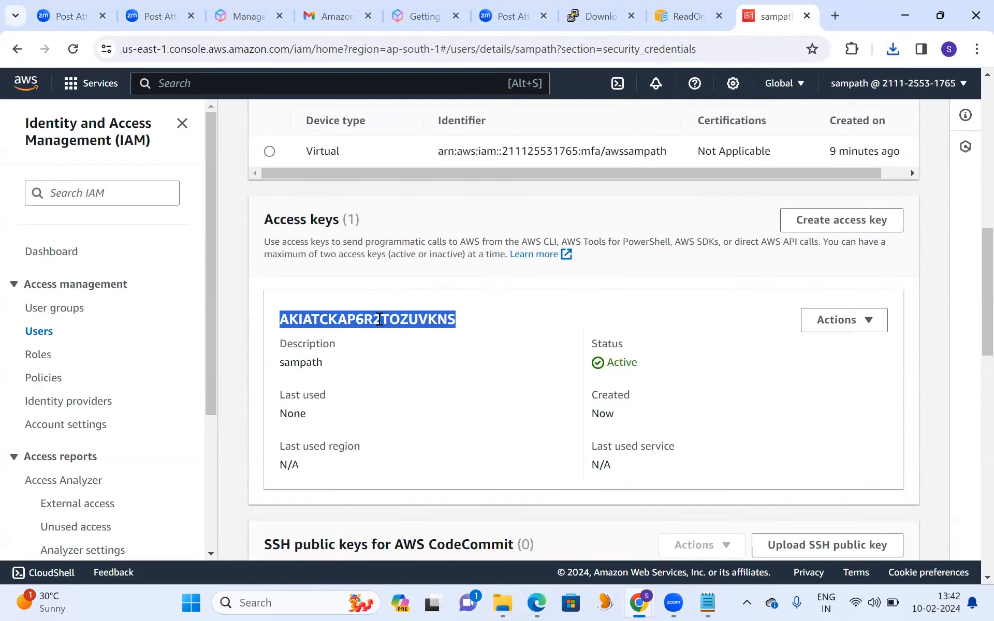
{"action": "left_click", "coordinate": [377, 321]}
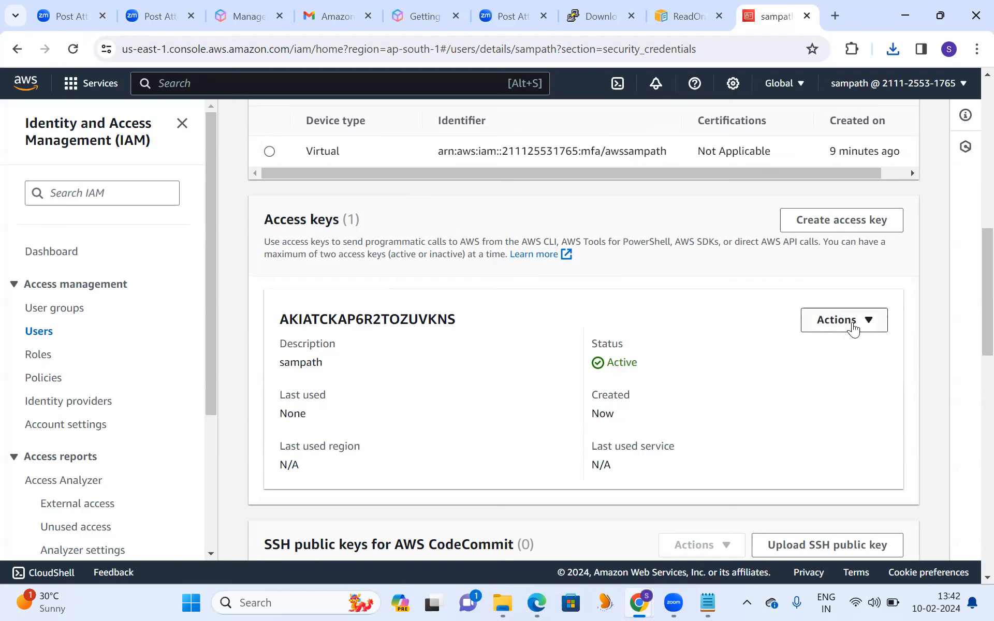
{"action": "left_click", "coordinate": [881, 327]}
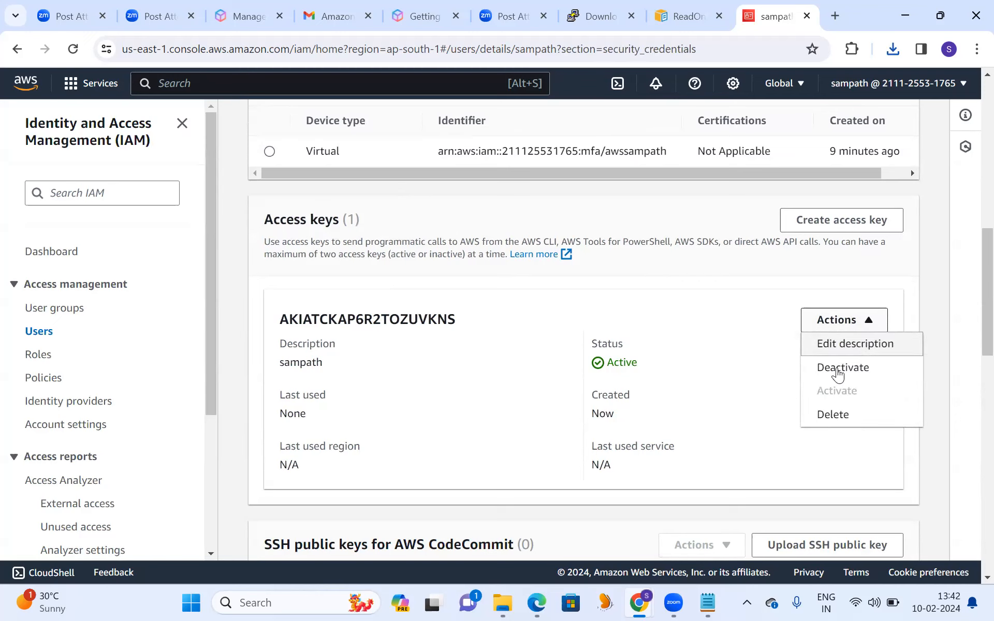
{"action": "left_click", "coordinate": [832, 372]}
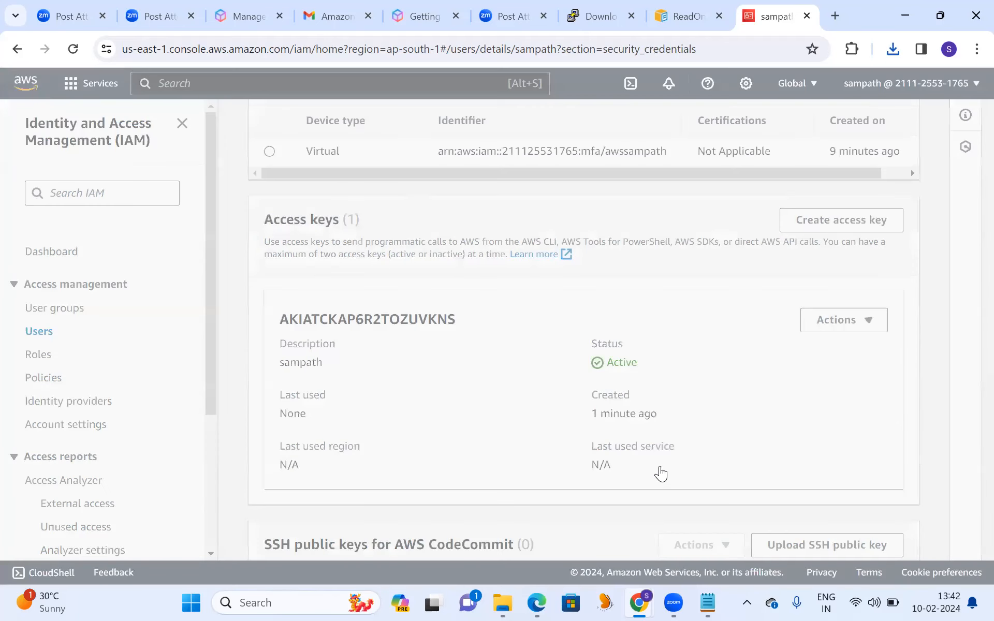
{"action": "left_click", "coordinate": [661, 460]}
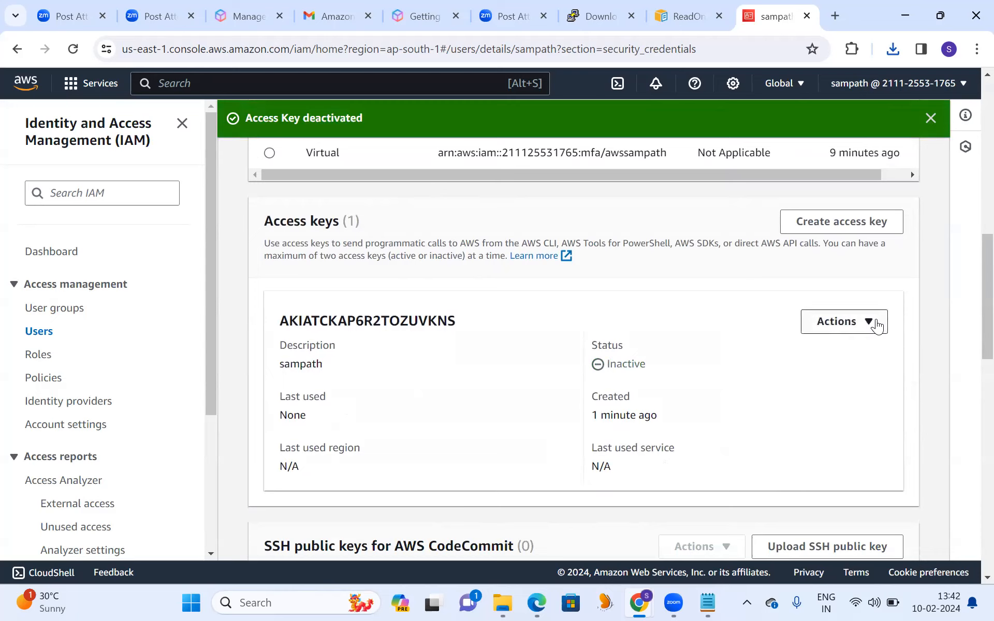
- Reactivate the inactive access key
{"action": "left_click", "coordinate": [875, 322]}
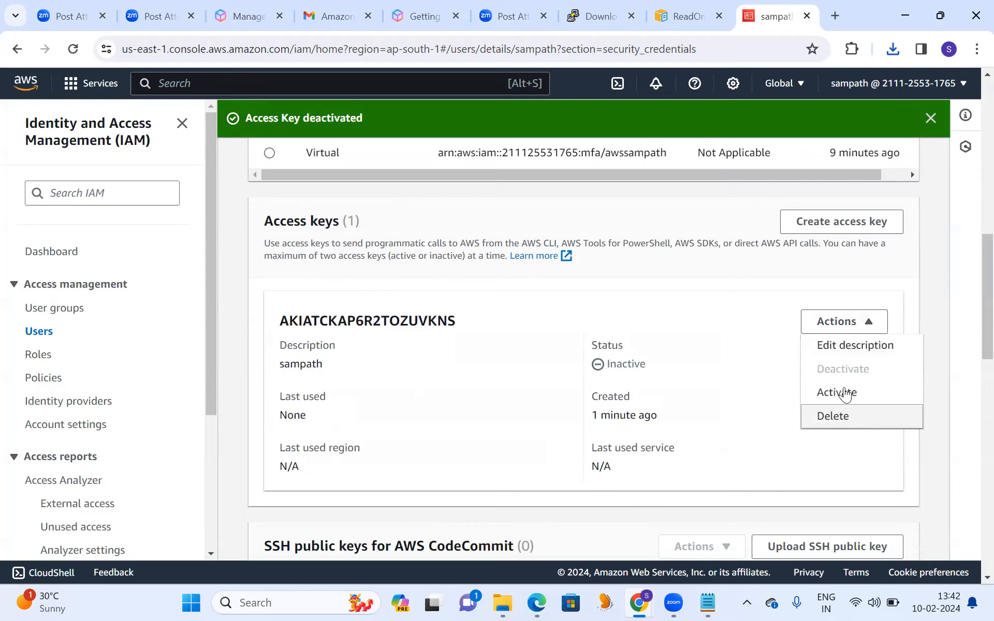
{"action": "left_click", "coordinate": [845, 394]}
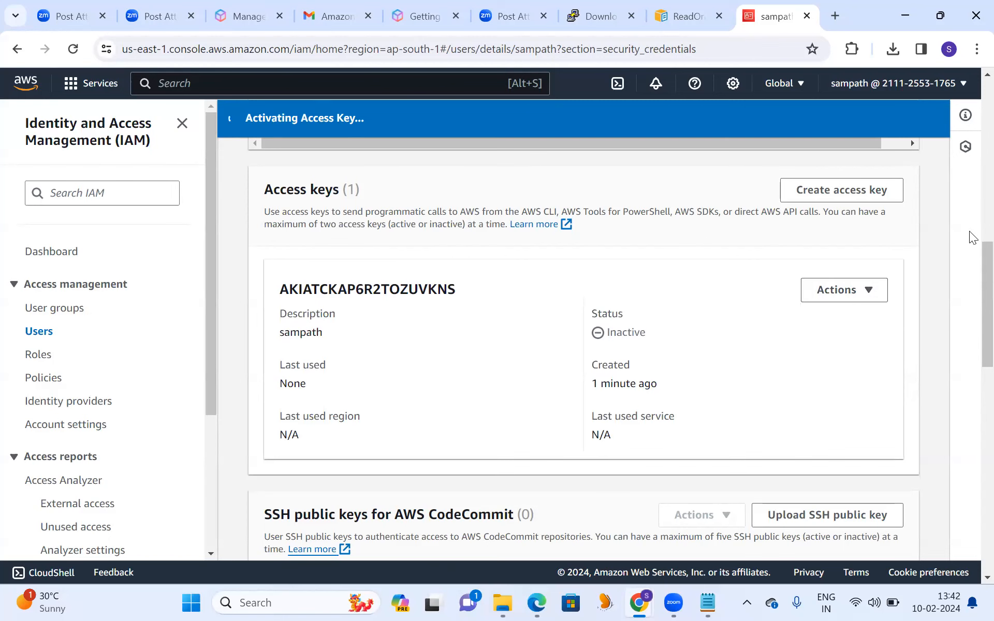
{"action": "scroll", "coordinate": [969, 273], "scroll_direction": "down", "scroll_amount": 2}
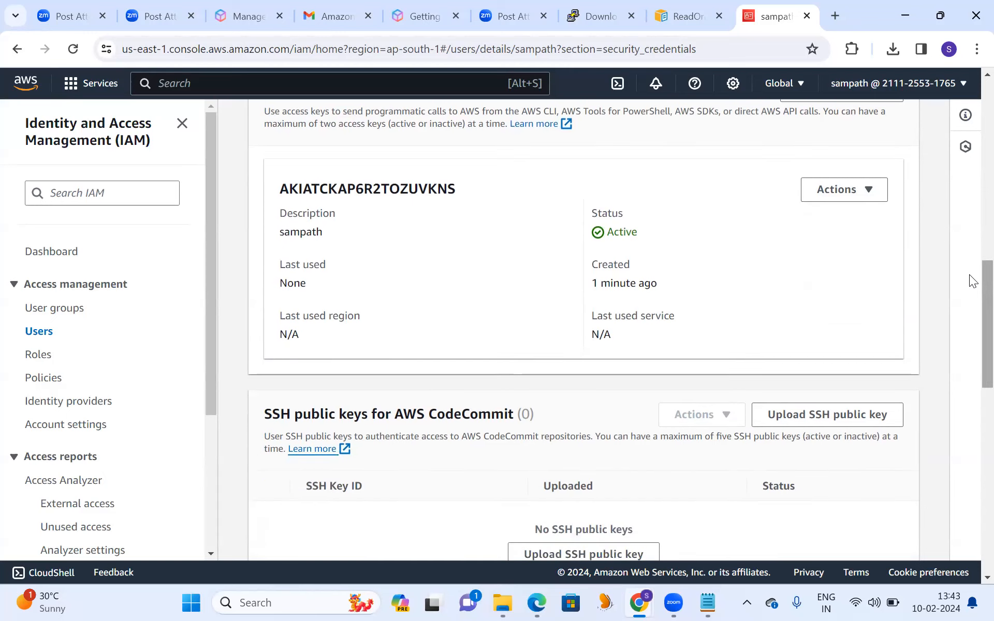
- Select the key ID again and deactivate the access key a second time
{"action": "left_click", "coordinate": [864, 187]}
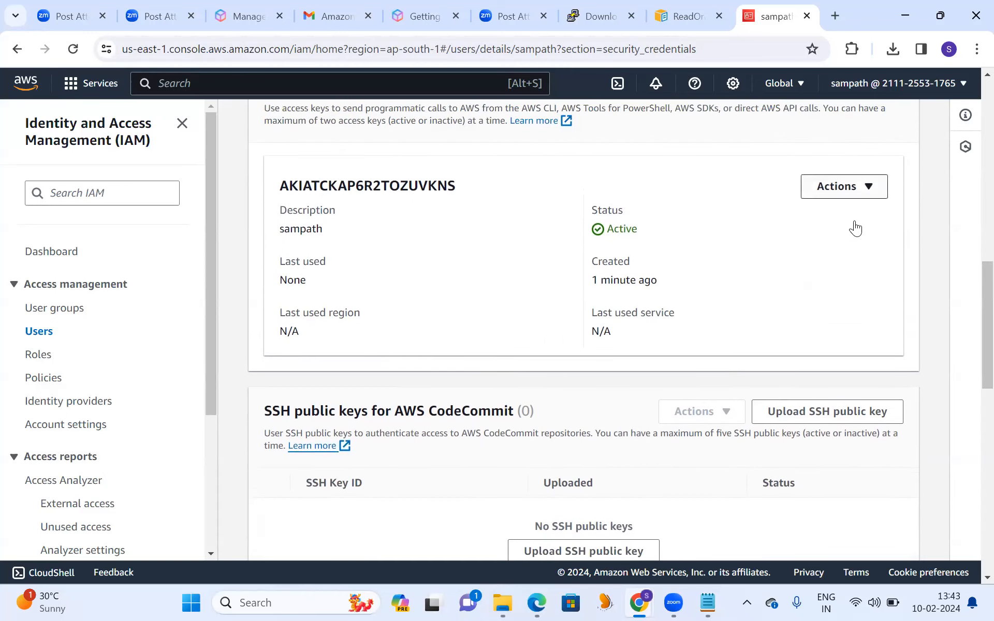
{"action": "double_click", "coordinate": [438, 177]}
{"action": "key", "text": "ctrl+c"}
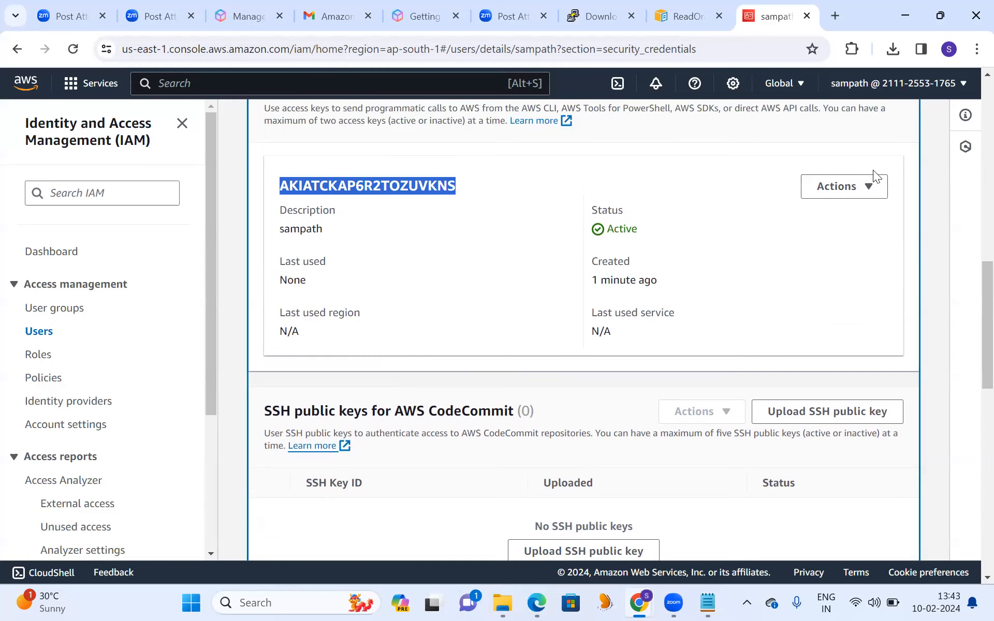
{"action": "left_click", "coordinate": [859, 192]}
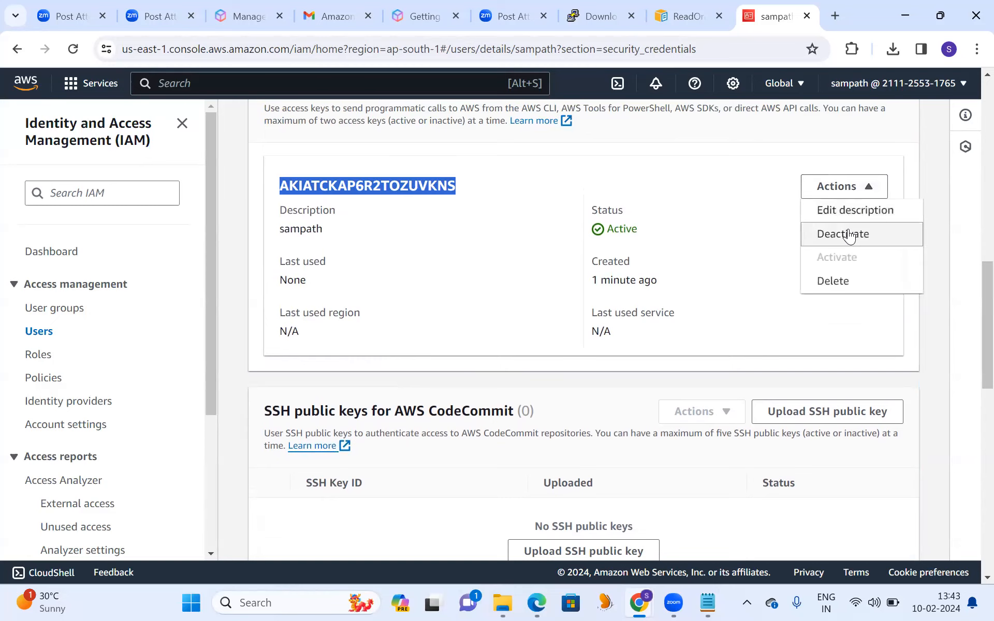
{"action": "left_click", "coordinate": [848, 233]}
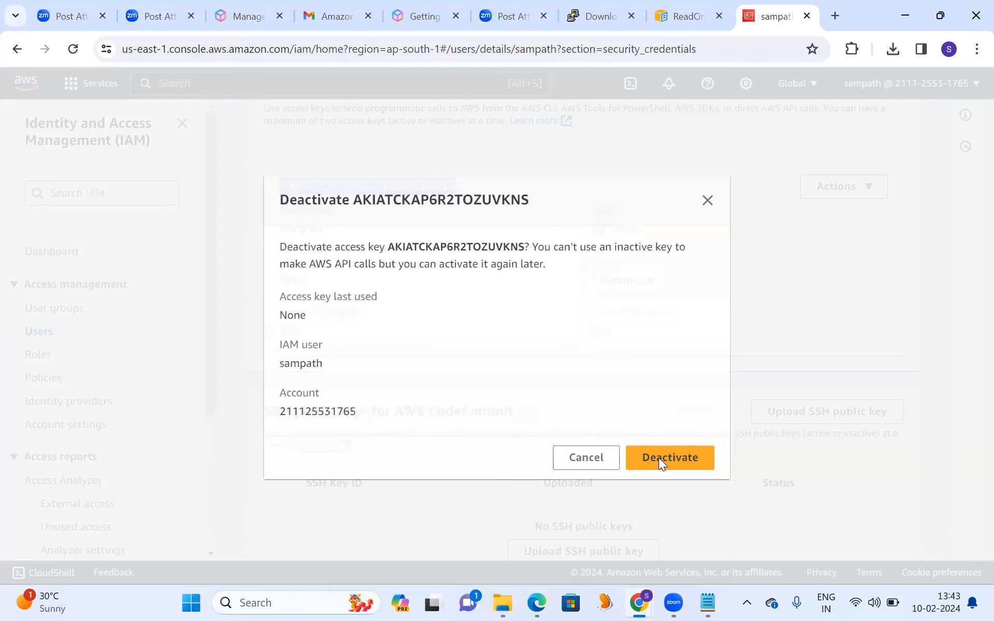
{"action": "left_click", "coordinate": [657, 460]}
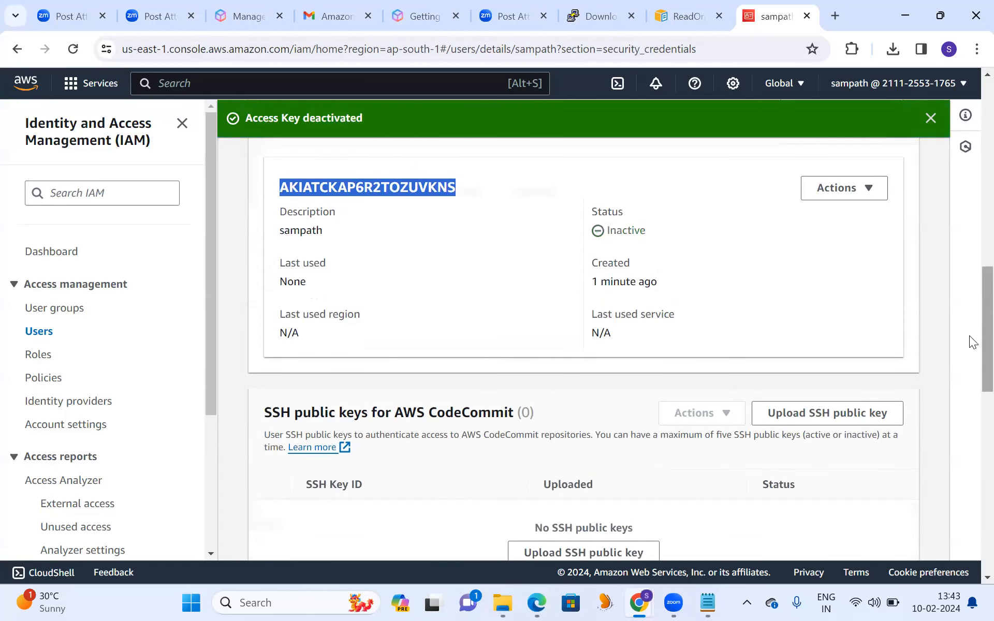
- Delete the inactive access key, pasting its key ID into the confirmation field
{"action": "scroll", "coordinate": [972, 315], "scroll_direction": "down", "scroll_amount": 2}
{"action": "scroll", "coordinate": [969, 331], "scroll_direction": "down", "scroll_amount": 2}
{"action": "scroll", "coordinate": [969, 289], "scroll_direction": "up", "scroll_amount": 3}
{"action": "scroll", "coordinate": [894, 279], "scroll_direction": "down", "scroll_amount": 2}
{"action": "scroll", "coordinate": [874, 276], "scroll_direction": "up", "scroll_amount": 3}
{"action": "left_click", "coordinate": [873, 276]}
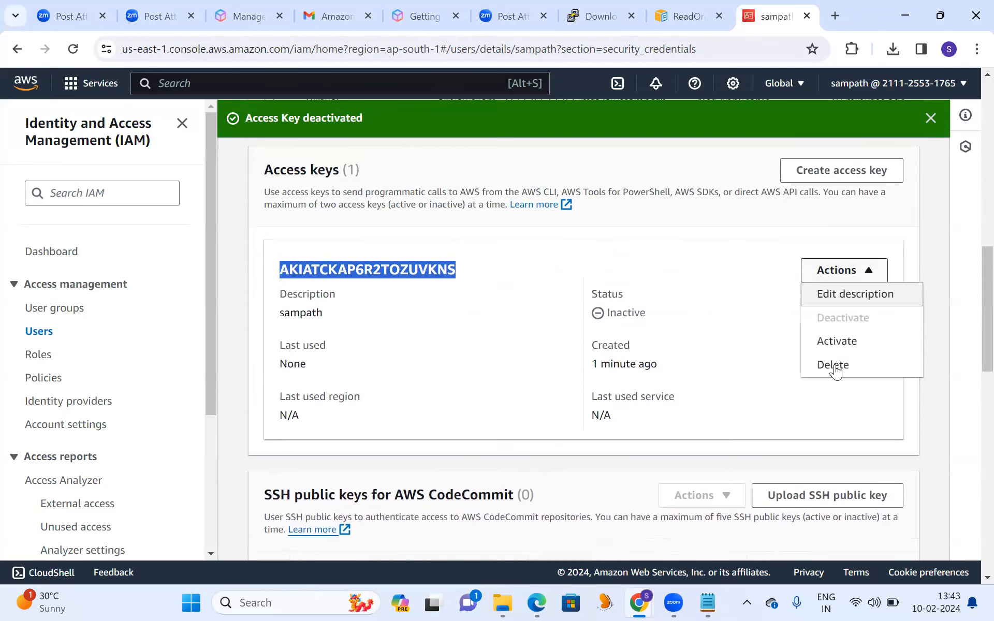
{"action": "left_click", "coordinate": [833, 366]}
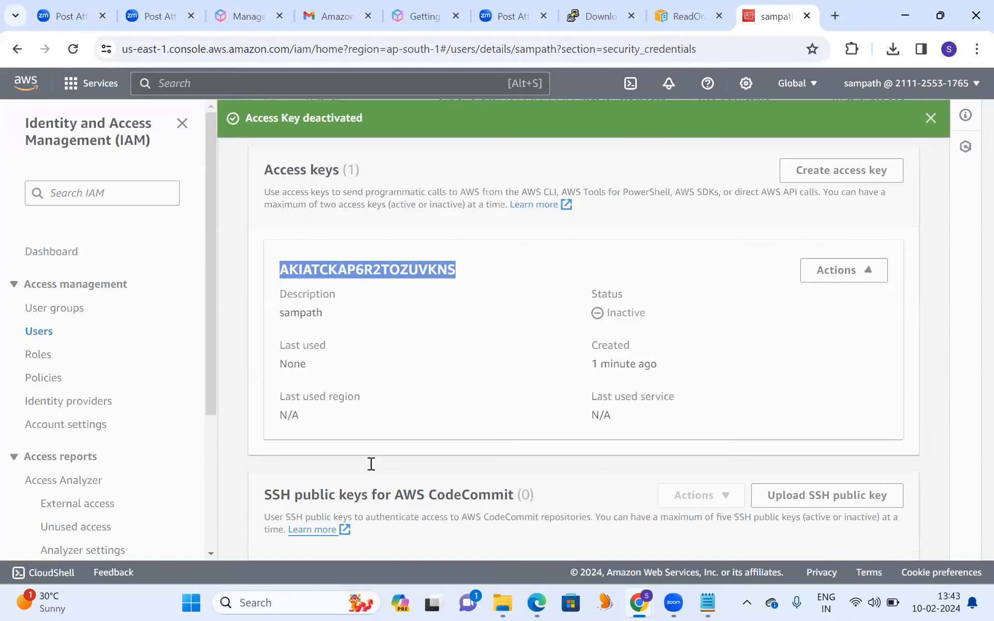
{"action": "key", "text": "ctrl+v"}
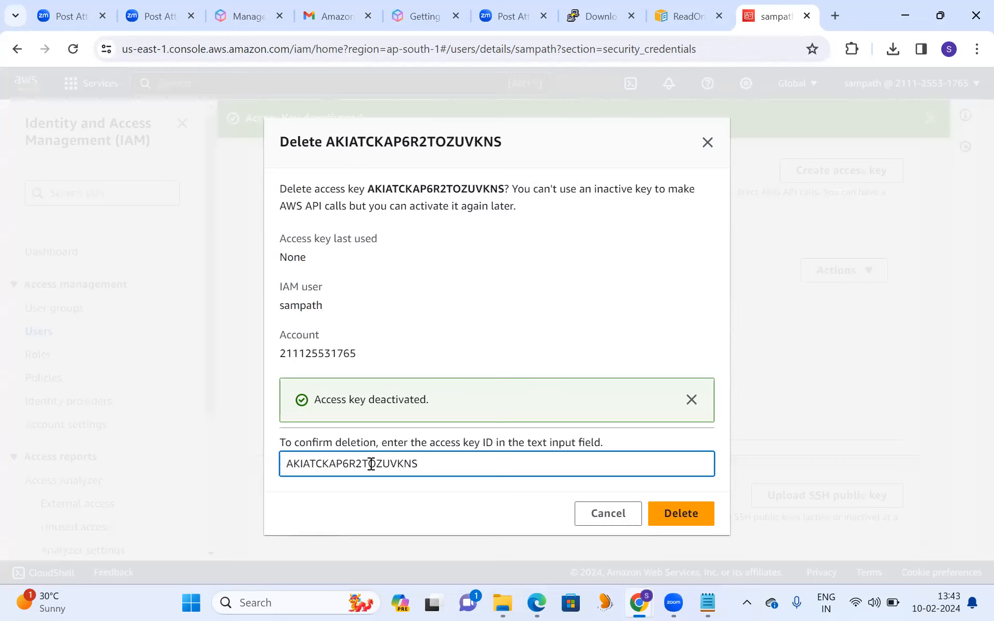
{"action": "left_click", "coordinate": [691, 404]}
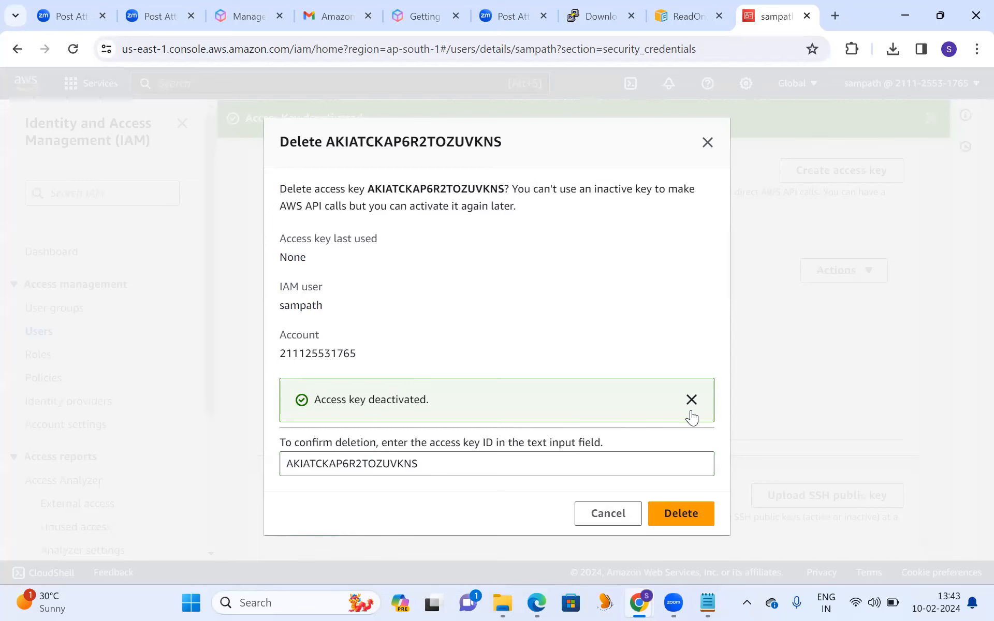
{"action": "left_click", "coordinate": [688, 512]}
{"action": "scroll", "coordinate": [690, 509], "scroll_direction": "down", "scroll_amount": 1}
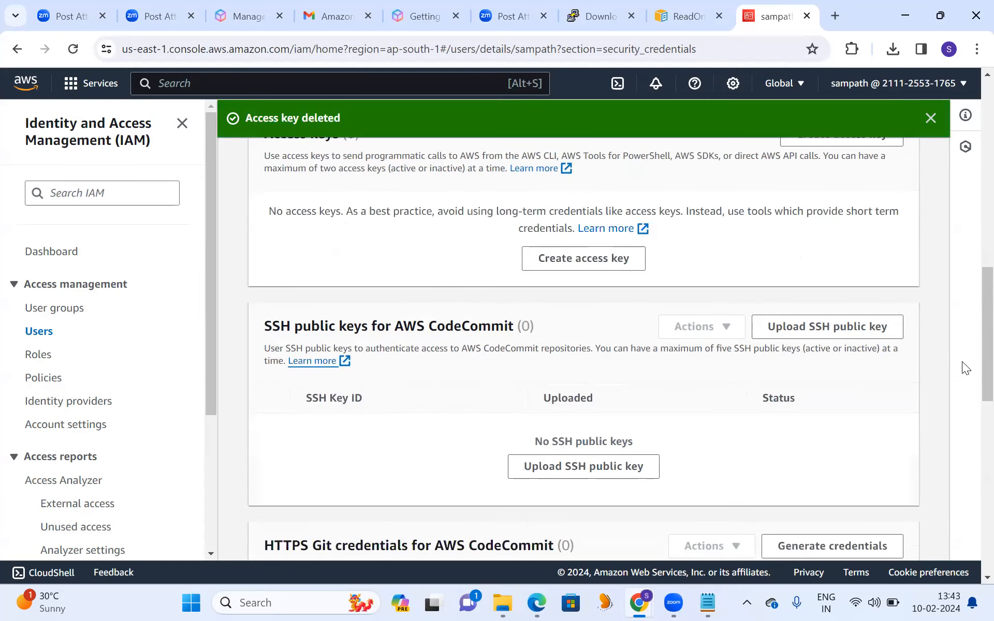
- Dismiss the key-deleted banner and check the region and account menus without changing anything
{"action": "left_click", "coordinate": [932, 118]}
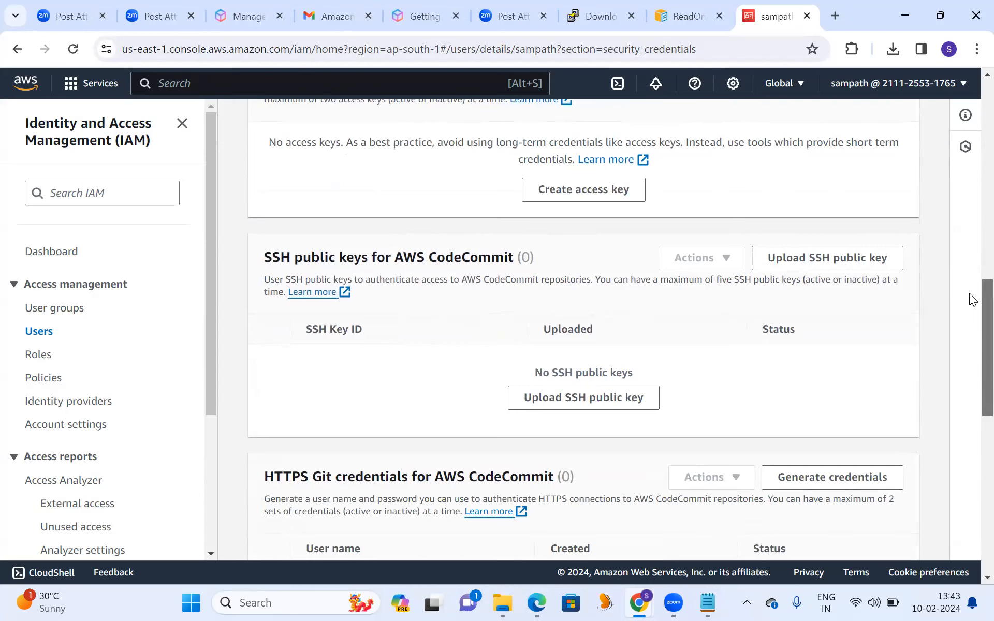
{"action": "scroll", "coordinate": [970, 293], "scroll_direction": "up", "scroll_amount": 10}
{"action": "scroll", "coordinate": [972, 181], "scroll_direction": "up", "scroll_amount": 4}
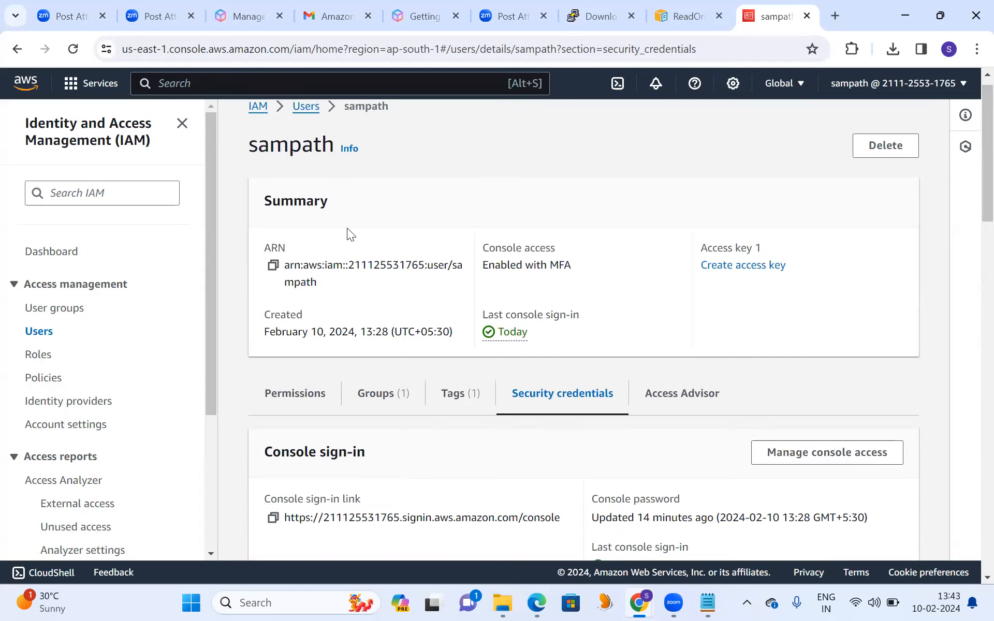
{"action": "left_click", "coordinate": [802, 86]}
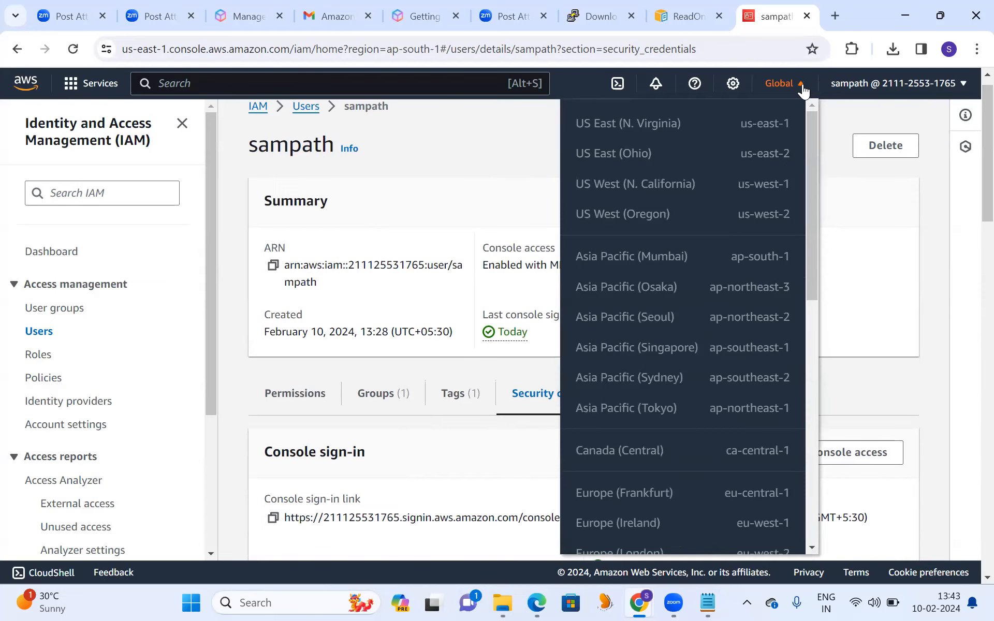
{"action": "left_click", "coordinate": [803, 89]}
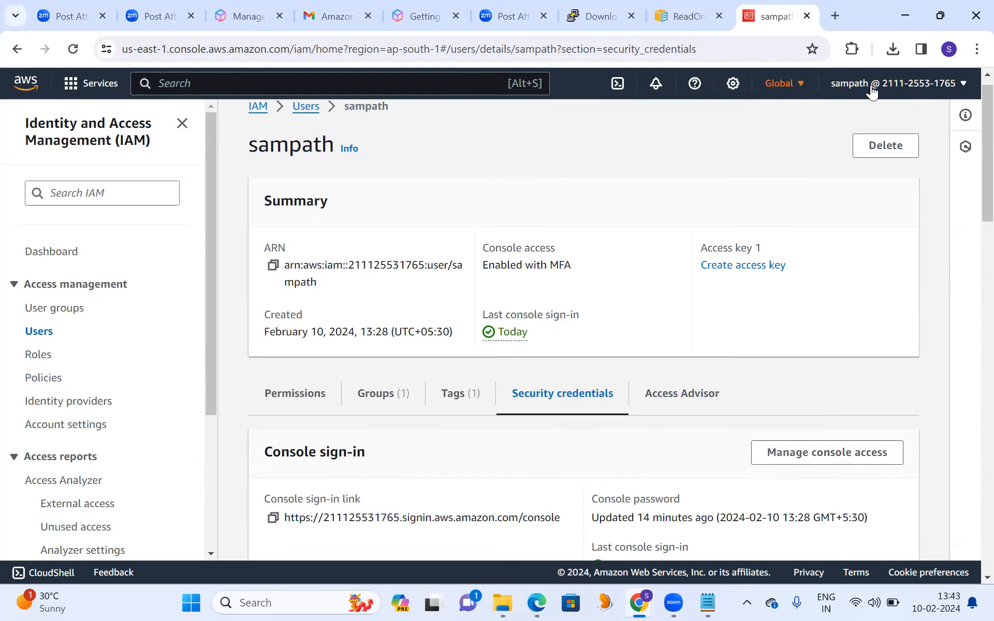
{"action": "left_click", "coordinate": [966, 87]}
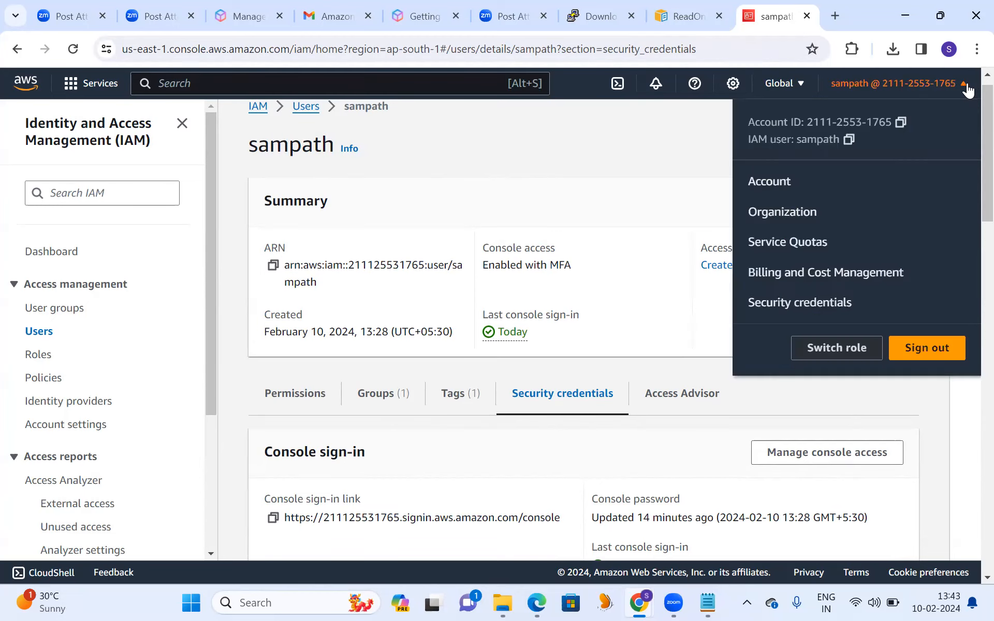
{"action": "left_click", "coordinate": [966, 85]}
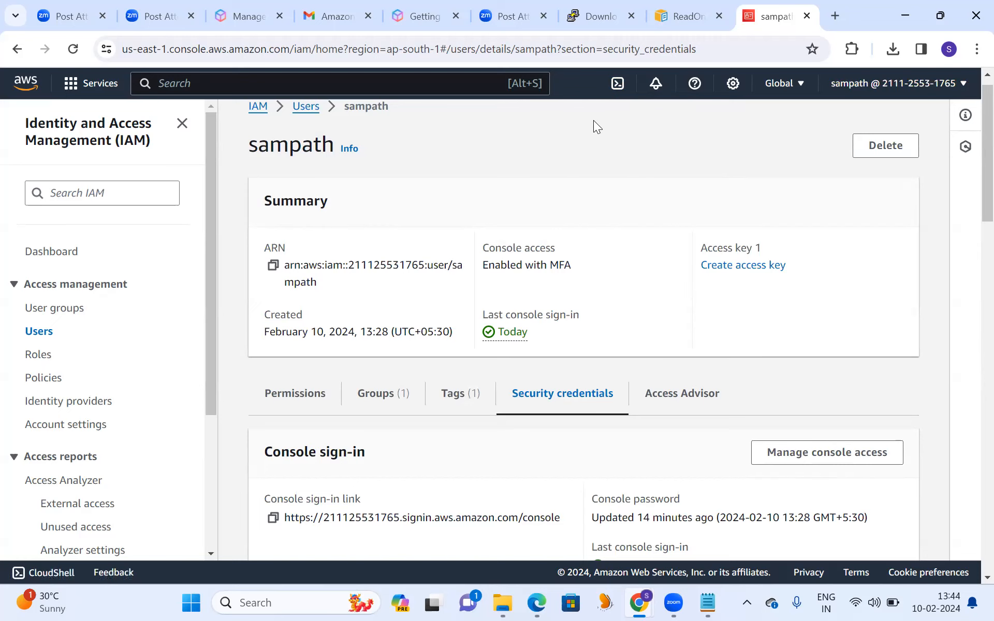
- Scroll down to confirm one virtual MFA device and zero access keys
{"action": "scroll", "coordinate": [969, 202], "scroll_direction": "down", "scroll_amount": 5}
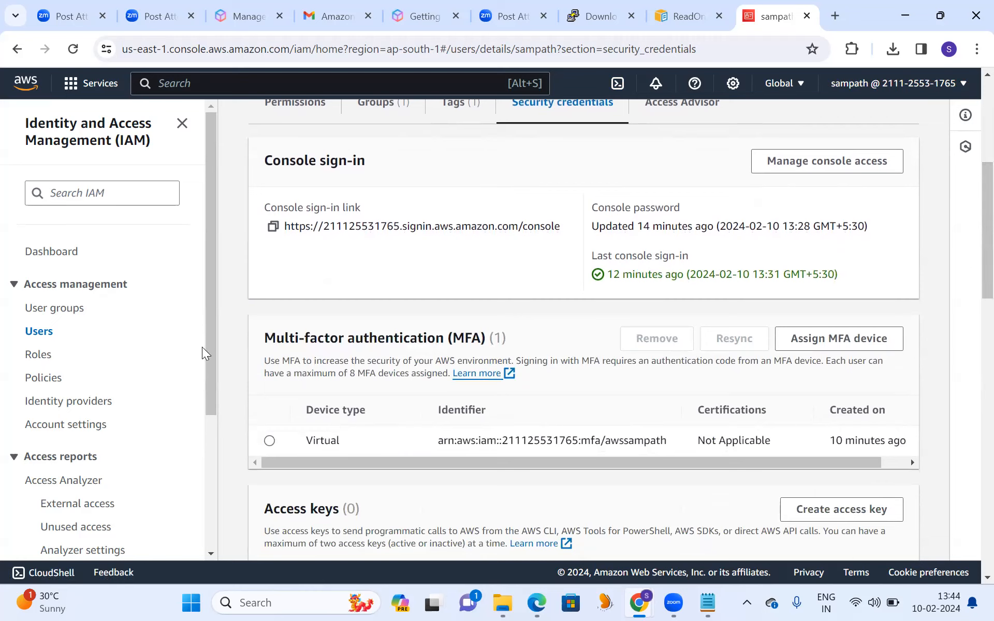
{"action": "scroll", "coordinate": [212, 362], "scroll_direction": "down", "scroll_amount": 1}
{"action": "left_click_drag", "start_coordinate": [223, 444], "coordinate": [241, 382]}
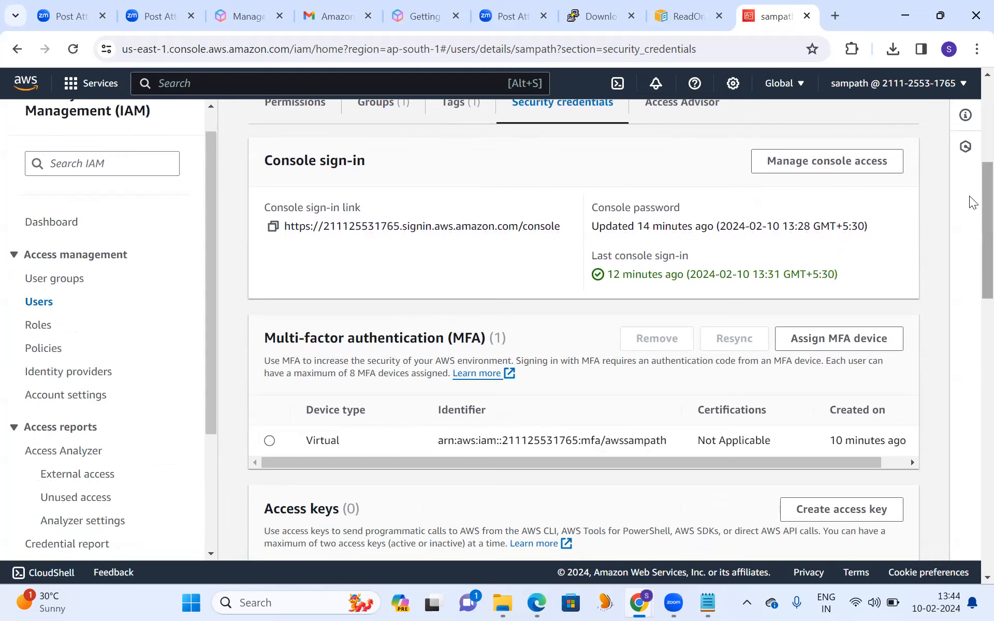